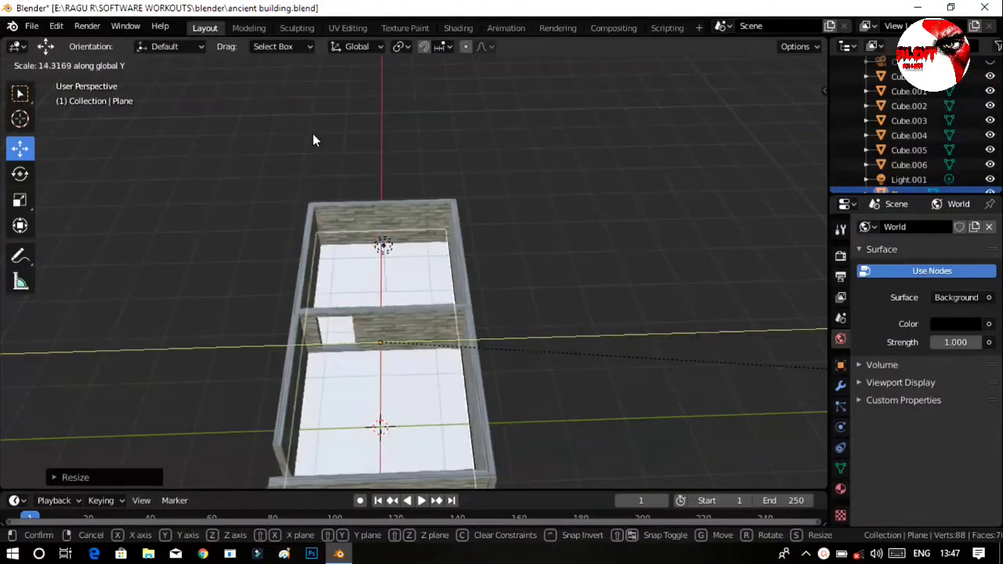
# Scale the floor plane along global Y to span the building's width and raise it slightly along Z.
pyautogui.click(446, 174)
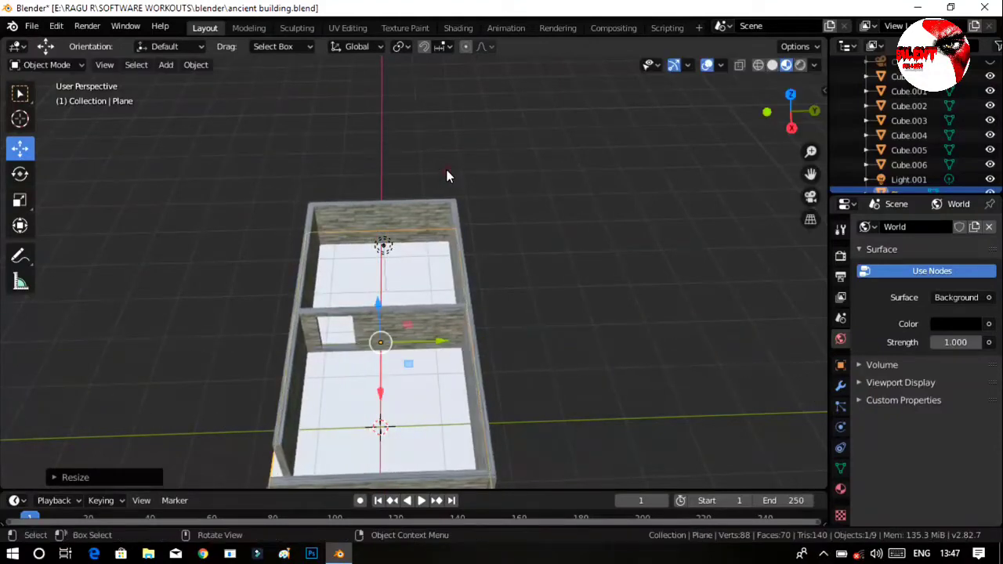
pyautogui.moveTo(441, 181); pyautogui.dragTo(405, 139, button='middle')
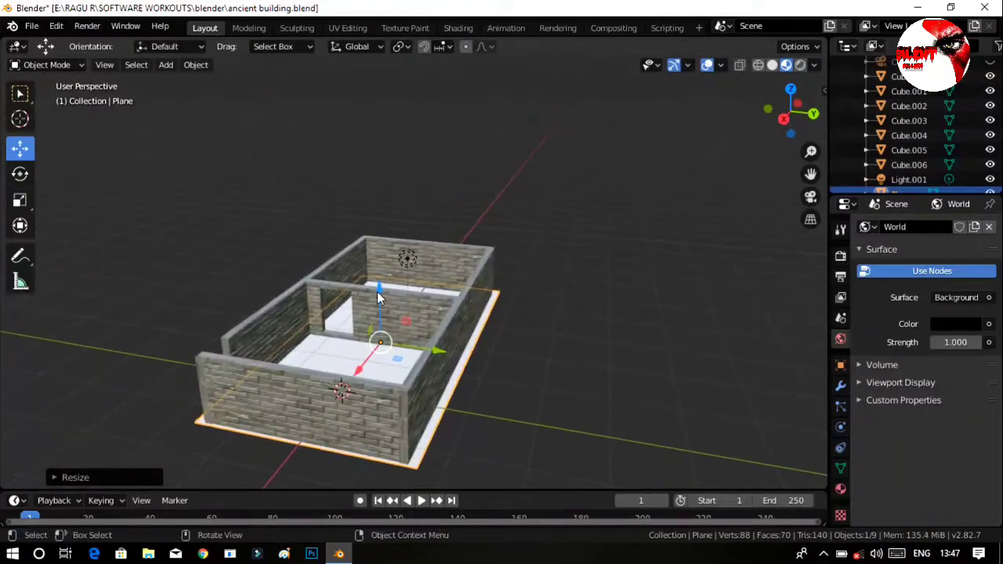
pyautogui.moveTo(380, 283); pyautogui.dragTo(383, 271)
pyautogui.keyDown('ctrl'); pyautogui.moveTo(452, 353); pyautogui.dragTo(458, 293, button='middle'); pyautogui.keyUp('ctrl')
pyautogui.moveTo(530, 330); pyautogui.dragTo(622, 332, button='middle')
pyautogui.click(623, 249)
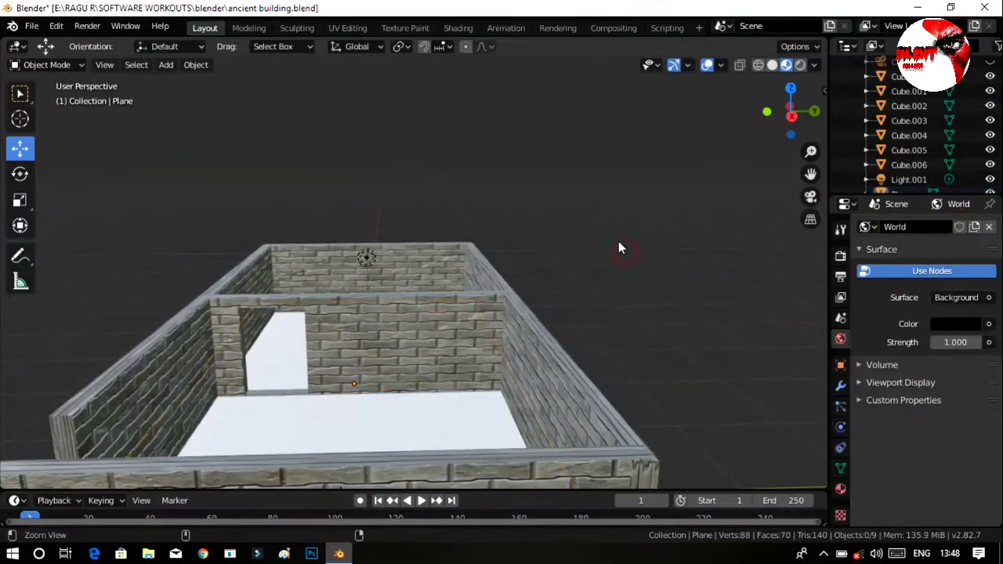
pyautogui.moveTo(618, 246); pyautogui.dragTo(539, 318, button='middle')
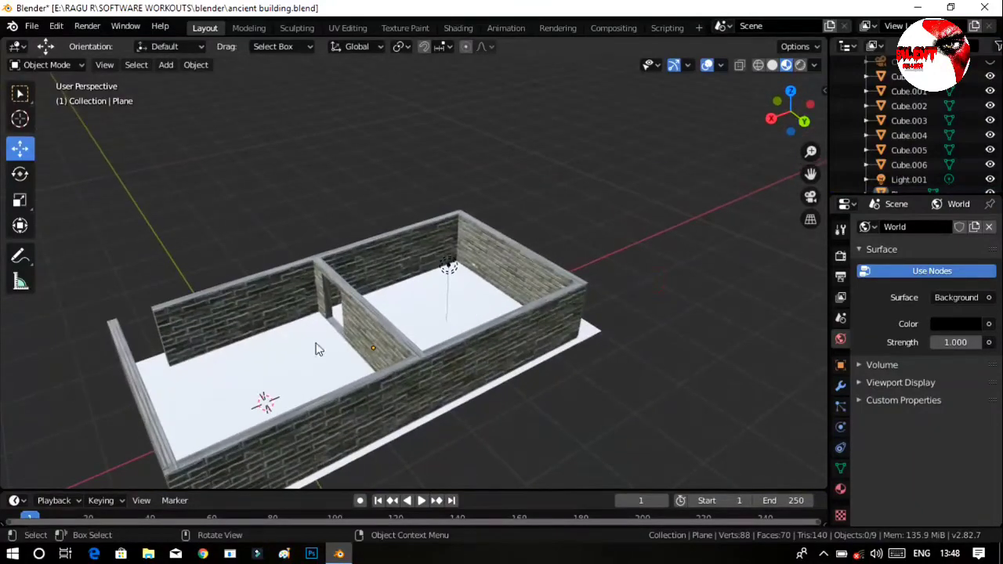
# Start the Shortcut VUr key display with its default settings and hide the viewport sidebar.
pyautogui.click(314, 356)
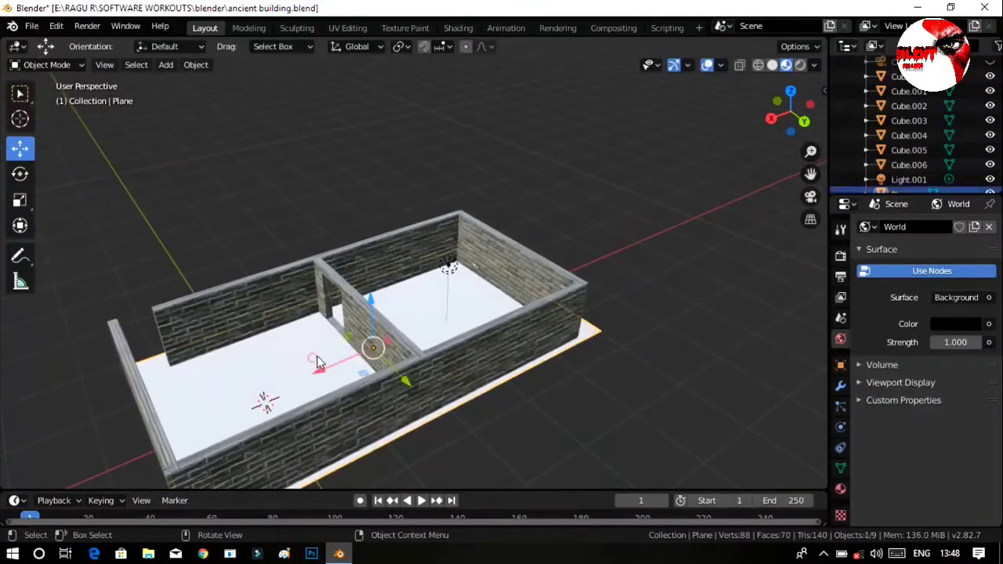
pyautogui.click(644, 342)
pyautogui.press('n')
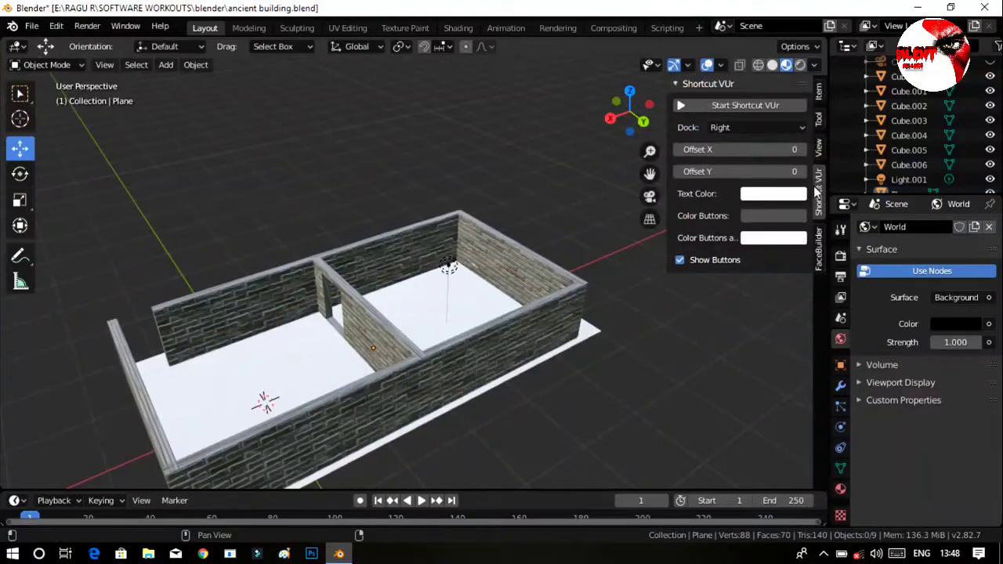
pyautogui.click(755, 108)
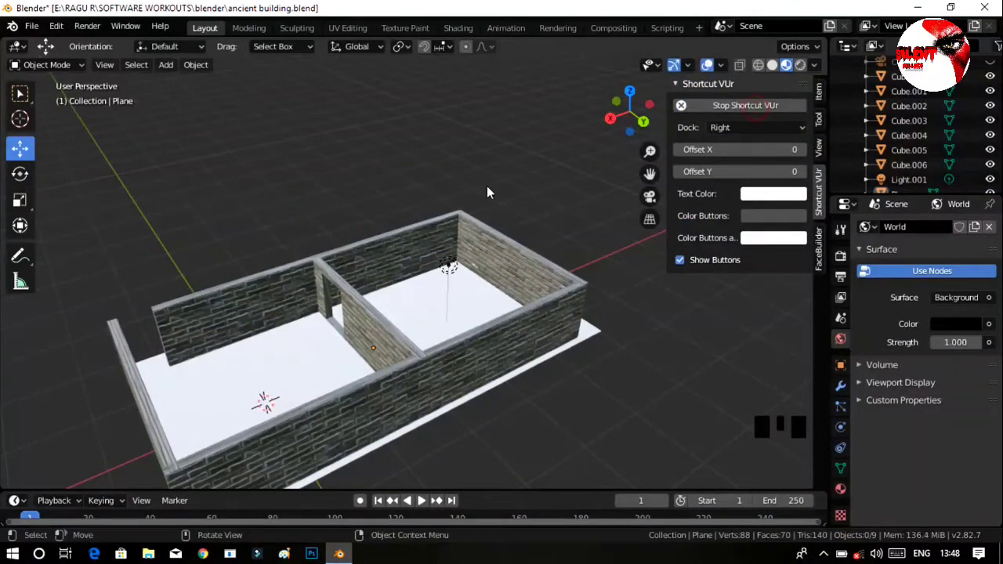
pyautogui.press('n')
pyautogui.click(475, 157)
# Create a new node-based material for the floor plane in the Shading workspace.
pyautogui.click(421, 314)
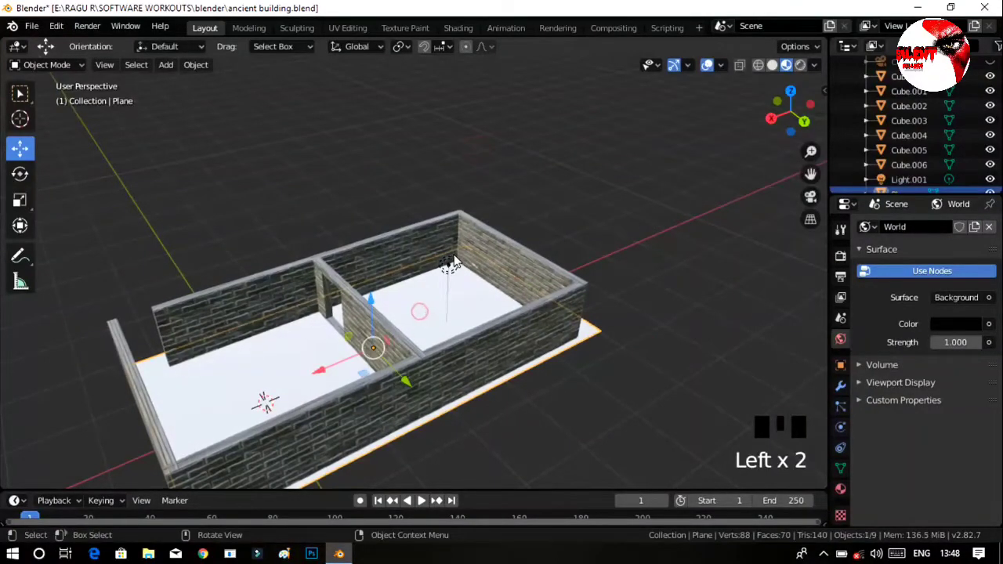
pyautogui.moveTo(454, 262); pyautogui.dragTo(497, 116, button='middle')
pyautogui.click(457, 29)
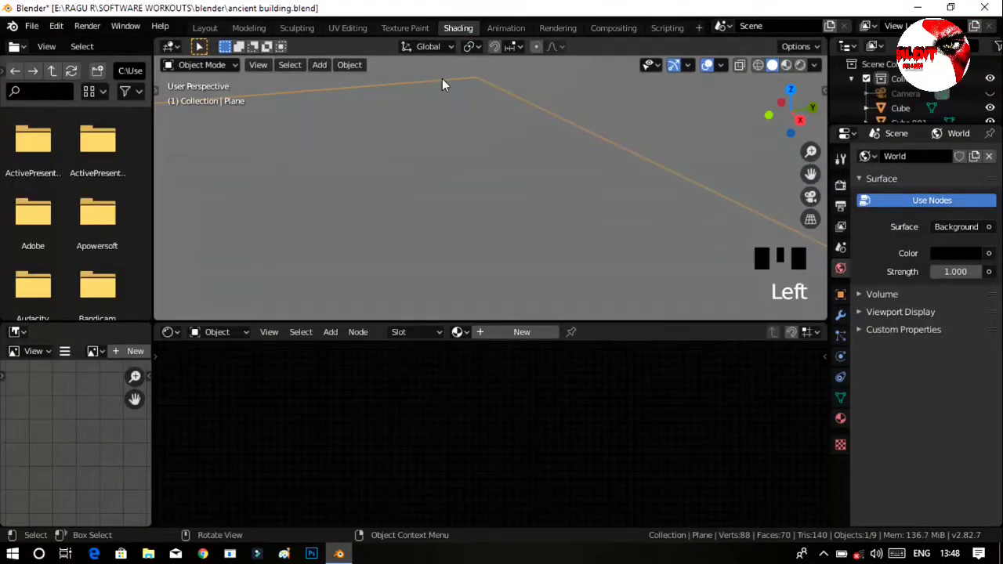
pyautogui.click(520, 336)
pyautogui.click(475, 333)
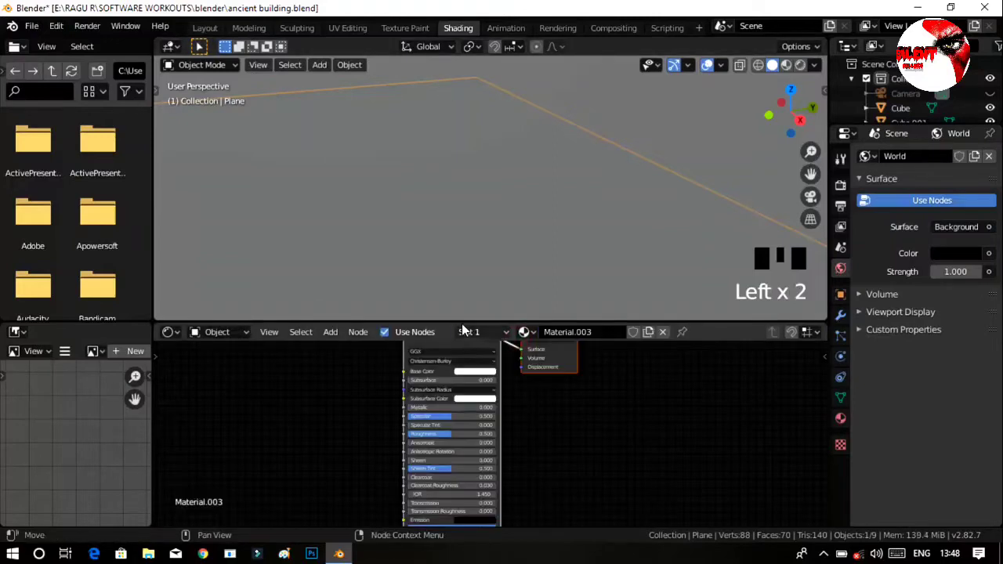
pyautogui.click(464, 331)
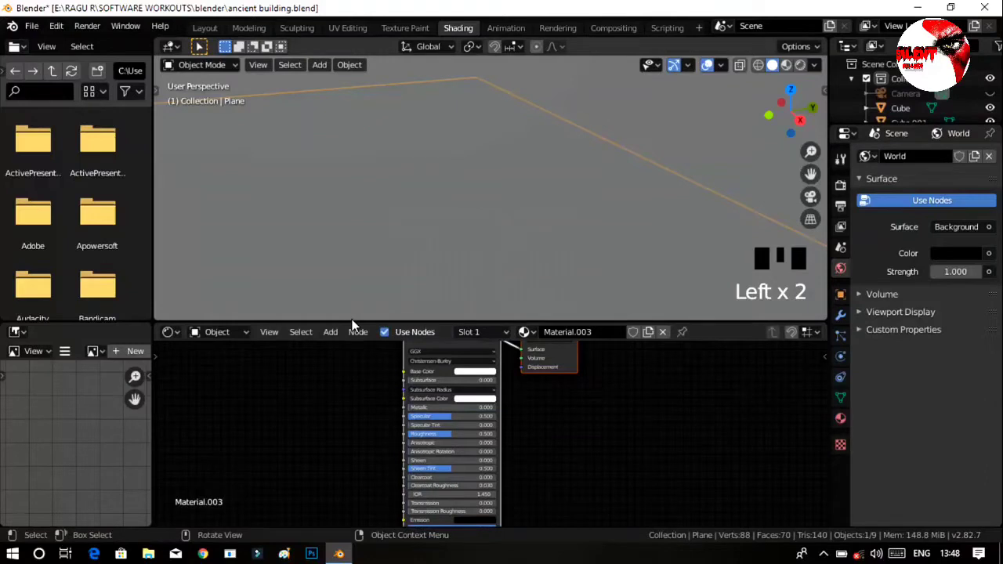
# Enlarge the node editor area and show the building in Material Preview shading.
pyautogui.moveTo(352, 324); pyautogui.dragTo(366, 234)
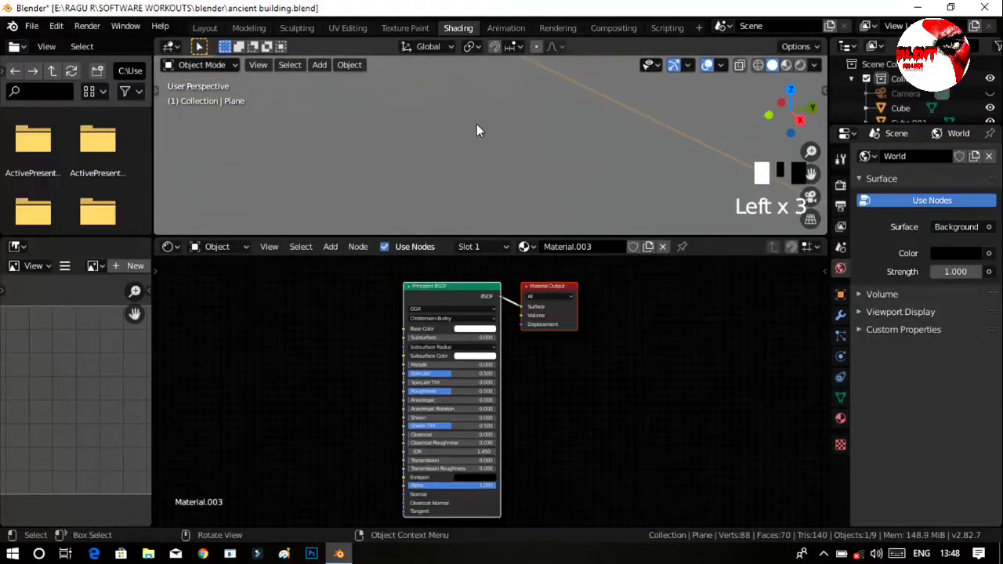
pyautogui.click(786, 65)
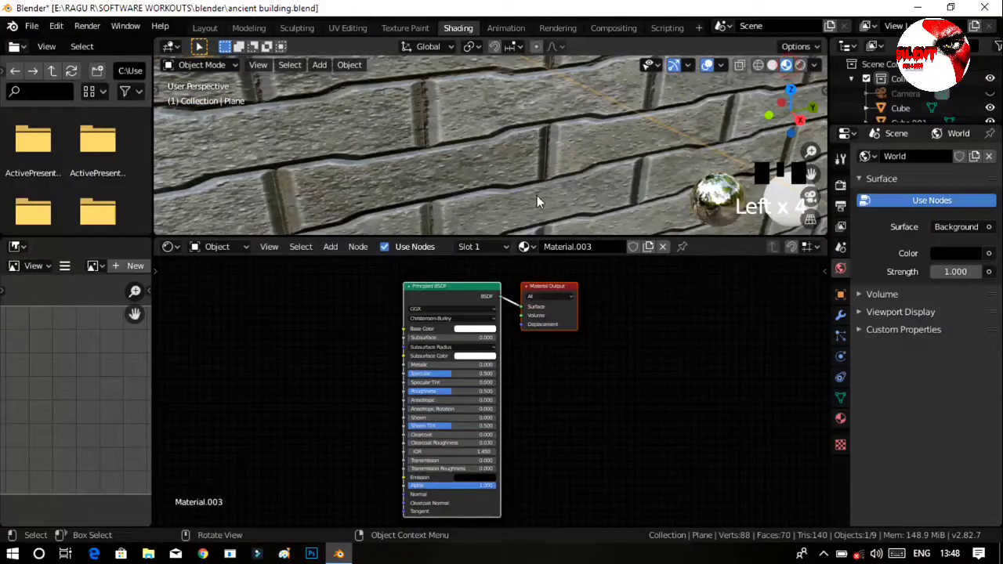
pyautogui.keyDown('ctrl'); pyautogui.moveTo(537, 196); pyautogui.dragTo(593, 232, button='middle'); pyautogui.keyUp('ctrl')
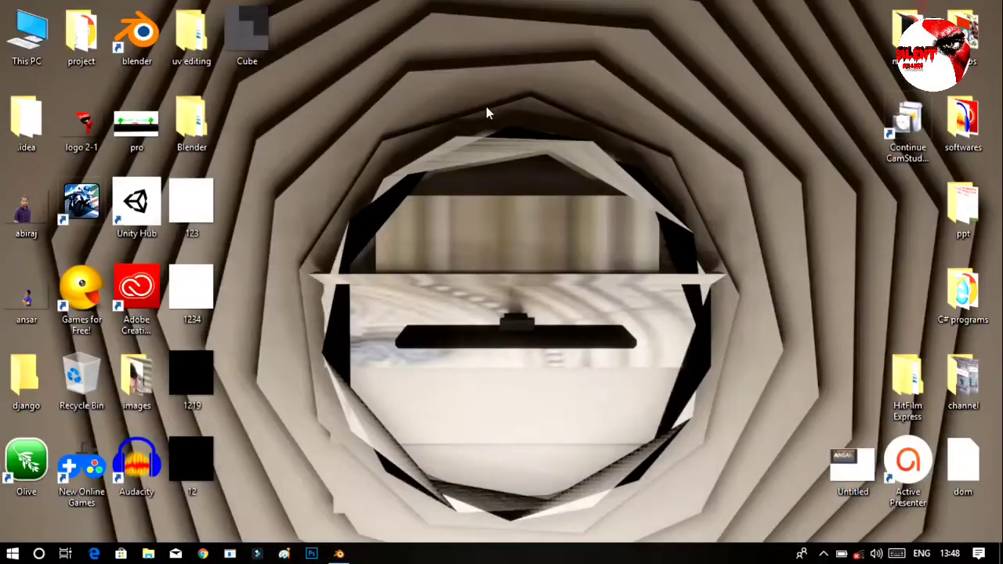
# Bring Ground003_2K_Color from File Explorer's ground folder into the shader nodes and connect its Color to the Principled BSDF Base Color.
pyautogui.click(486, 107)
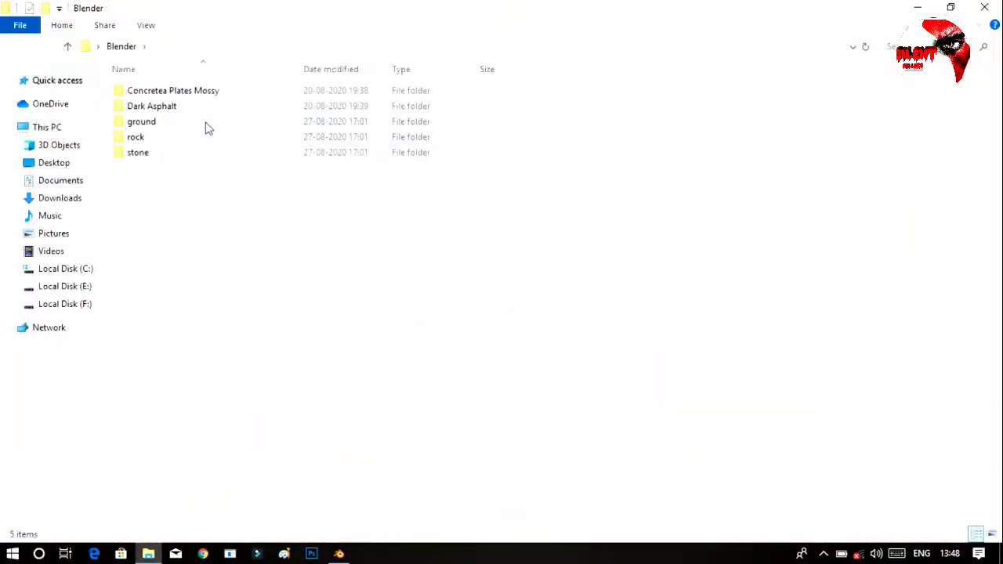
pyautogui.doubleClick(141, 121)
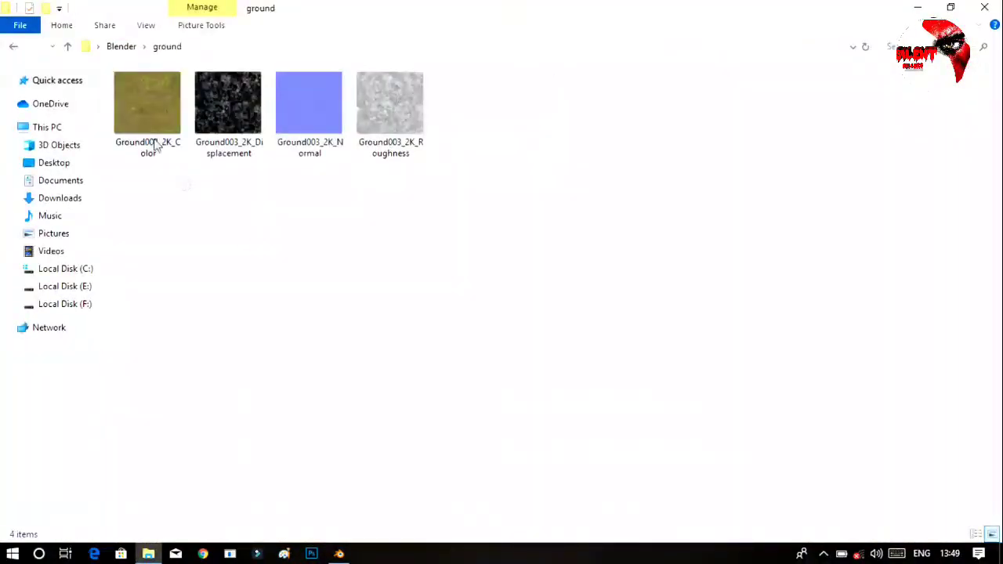
pyautogui.moveTo(153, 135); pyautogui.dragTo(249, 373)
pyautogui.moveTo(336, 387); pyautogui.dragTo(405, 328)
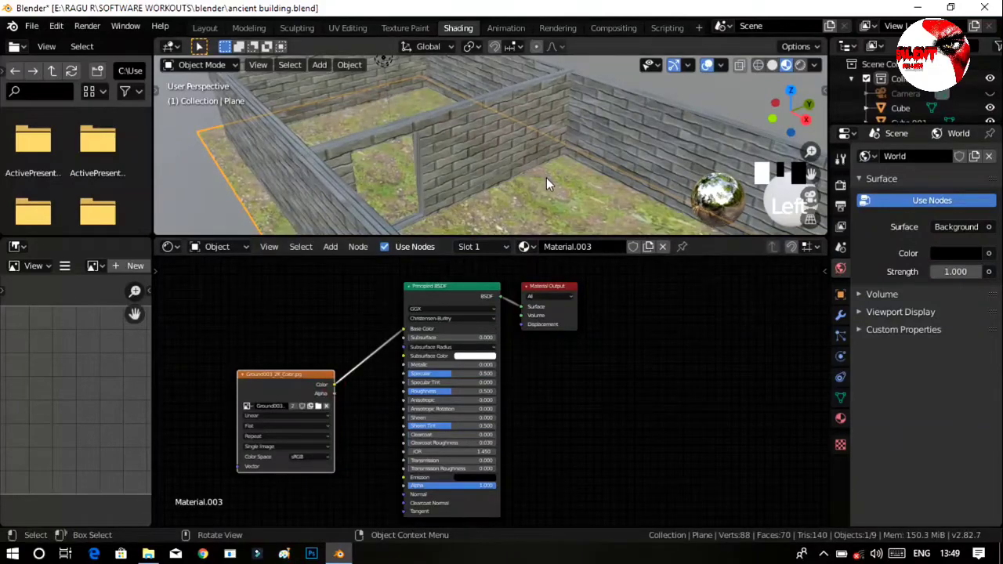
pyautogui.moveTo(546, 178); pyautogui.dragTo(548, 102, button='middle')
pyautogui.moveTo(280, 370); pyautogui.dragTo(282, 345)
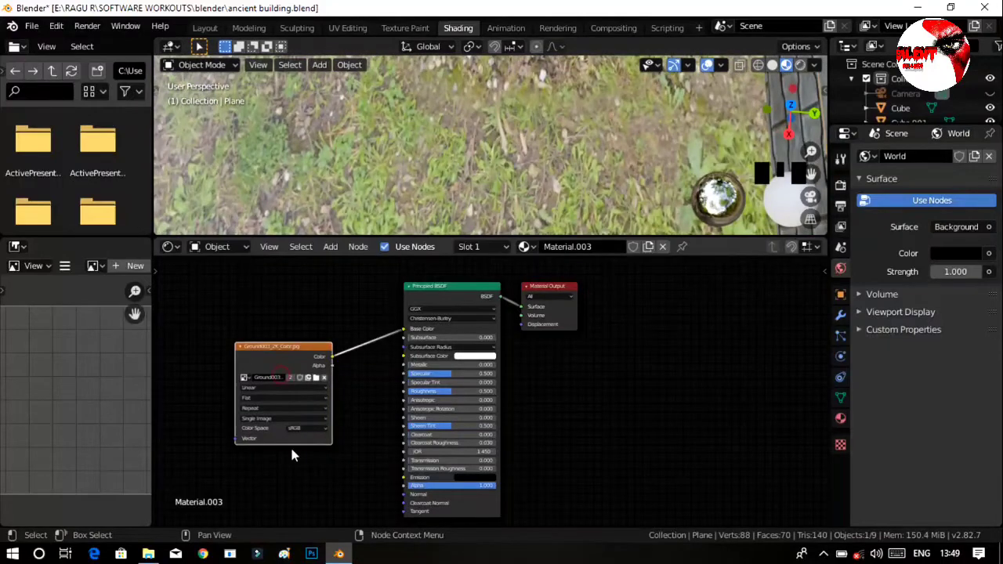
# Bring the Ground003_2K_Normal image from File Explorer into the shader nodes and arrange it below the color texture.
pyautogui.click(148, 554)
pyautogui.click(323, 244)
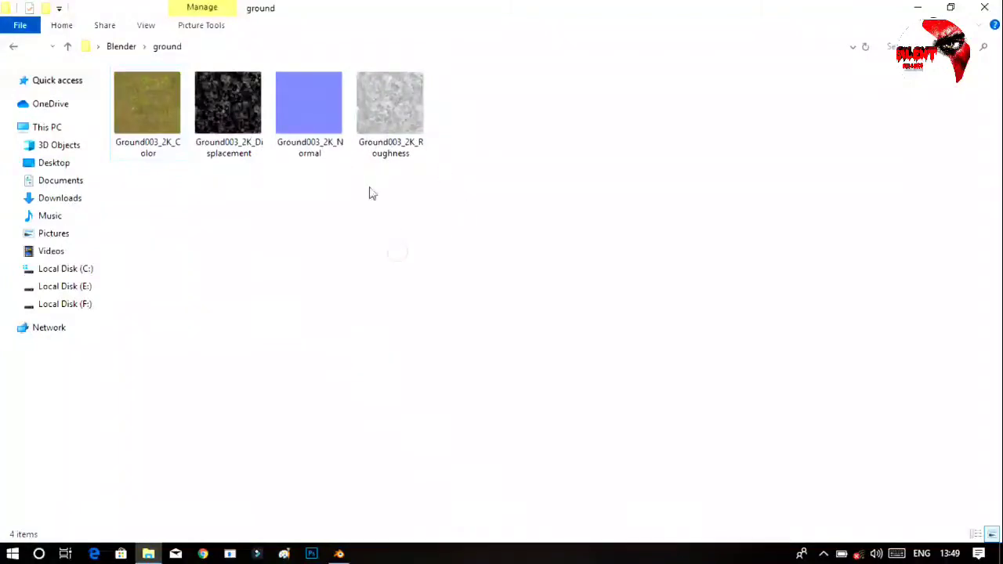
pyautogui.moveTo(308, 105); pyautogui.dragTo(307, 499)
pyautogui.moveTo(283, 457); pyautogui.dragTo(286, 458)
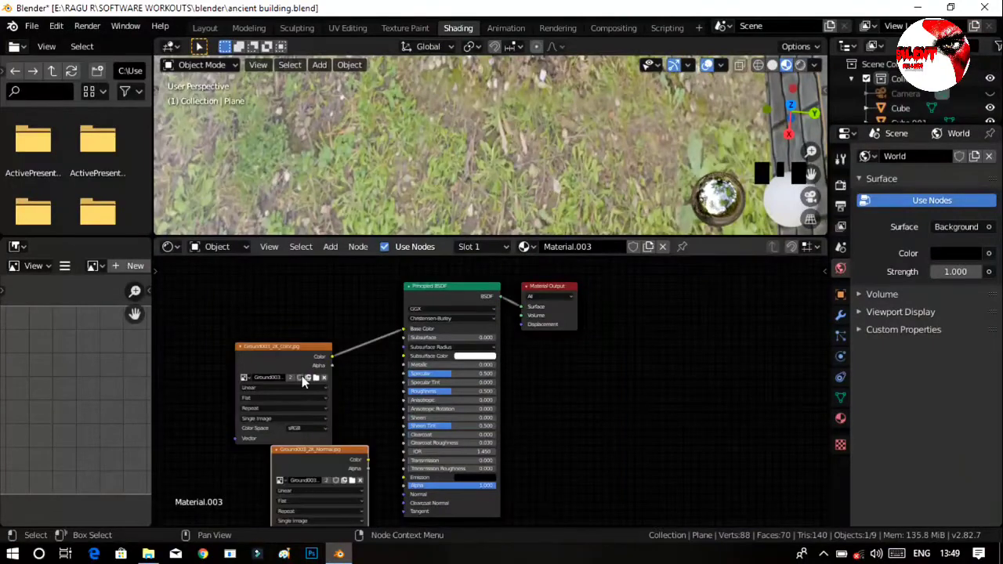
pyautogui.moveTo(287, 347); pyautogui.dragTo(268, 286)
pyautogui.click(309, 445)
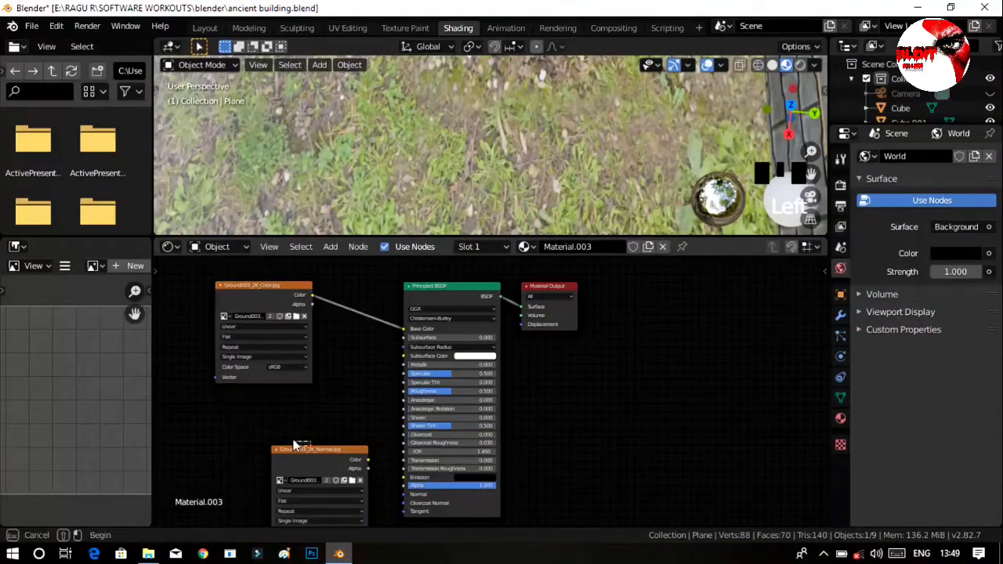
pyautogui.moveTo(314, 452); pyautogui.dragTo(251, 432)
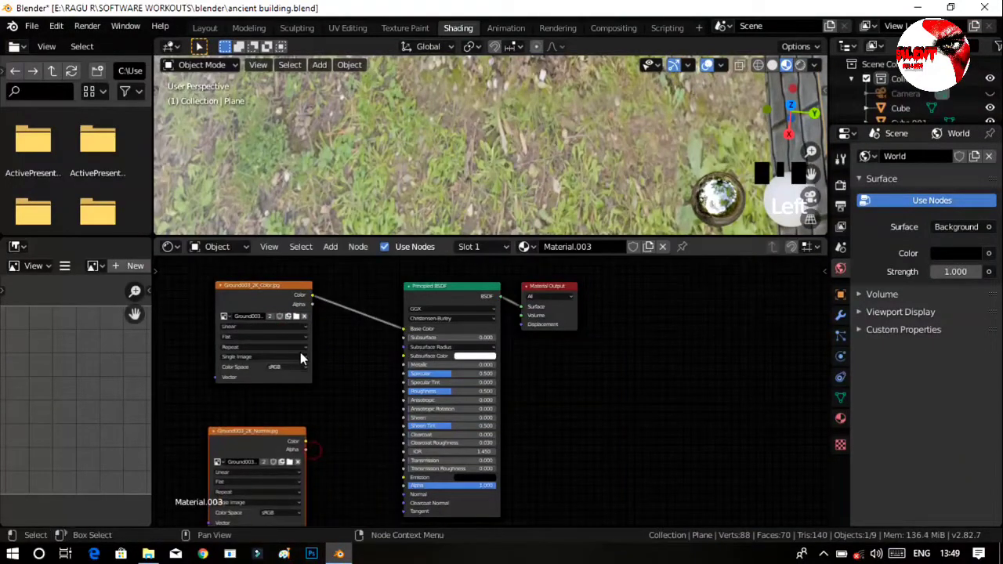
# Add a Normal Map node between the normal texture and the Principled BSDF.
pyautogui.click(331, 247)
pyautogui.click(352, 265)
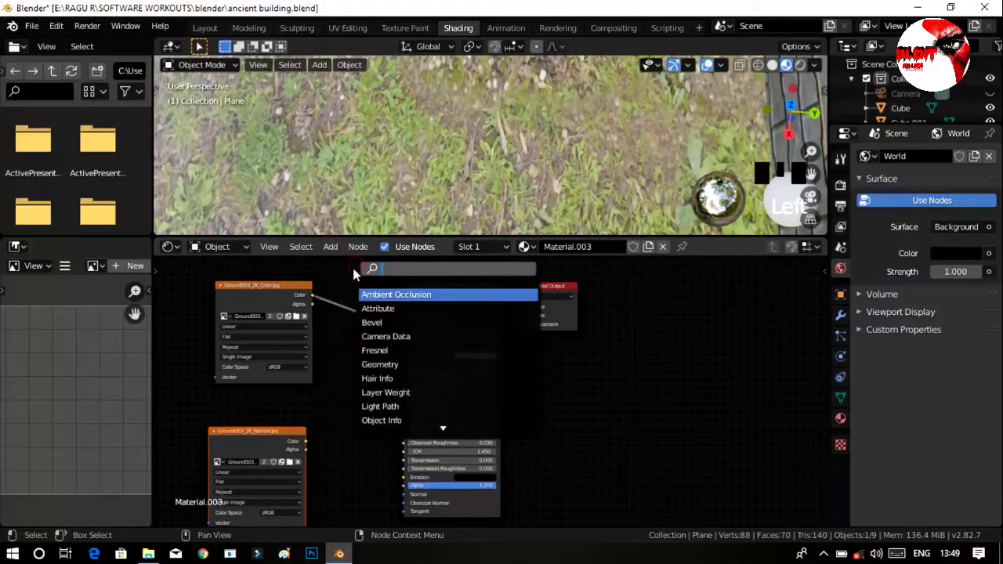
pyautogui.write('norma')
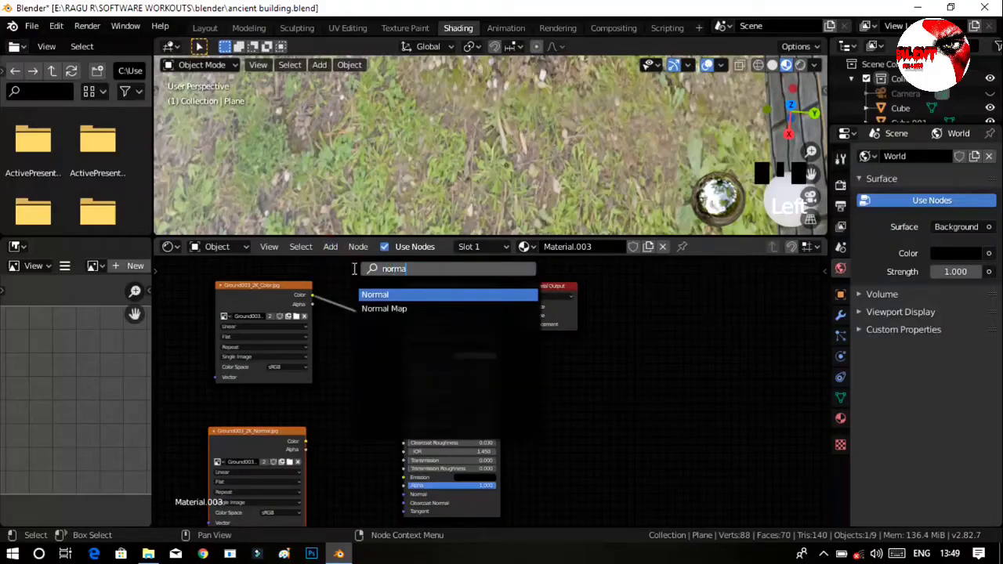
pyautogui.press('Down')
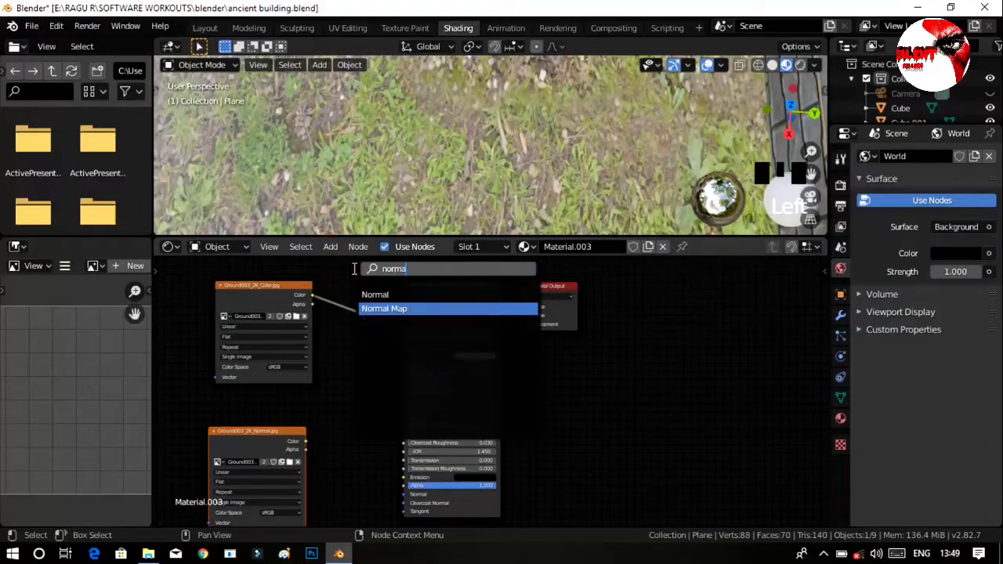
pyautogui.press('Return')
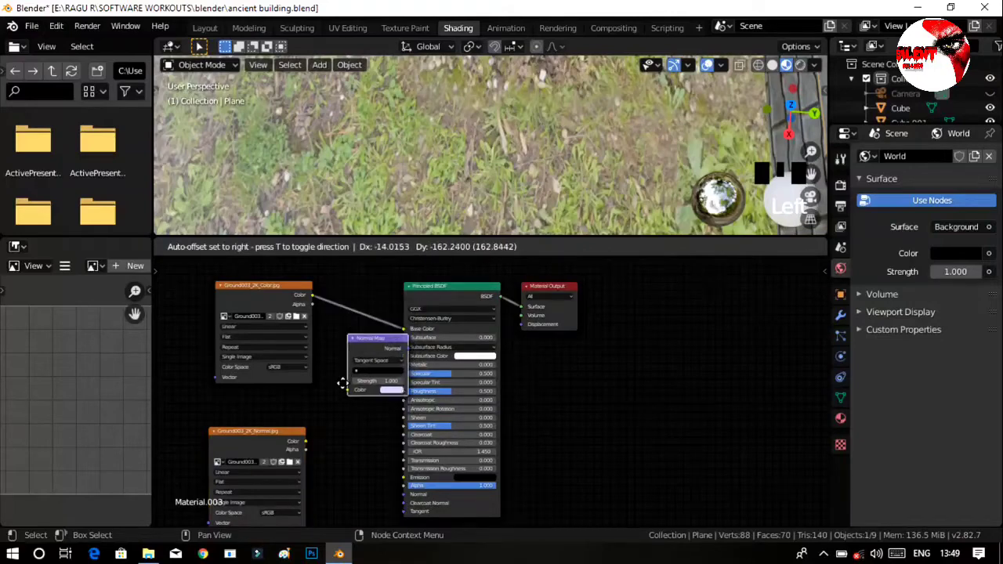
pyautogui.click(329, 444)
# Connect the normal texture's Color through the Normal Map node to the Principled BSDF Normal, spacing the nodes apart.
pyautogui.moveTo(262, 433); pyautogui.dragTo(224, 403)
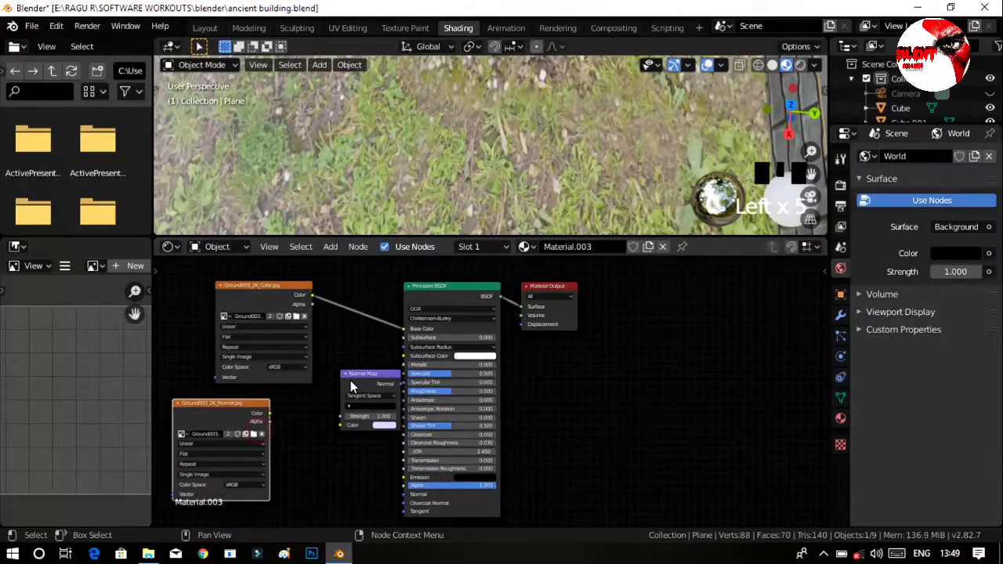
pyautogui.moveTo(342, 383); pyautogui.dragTo(312, 465)
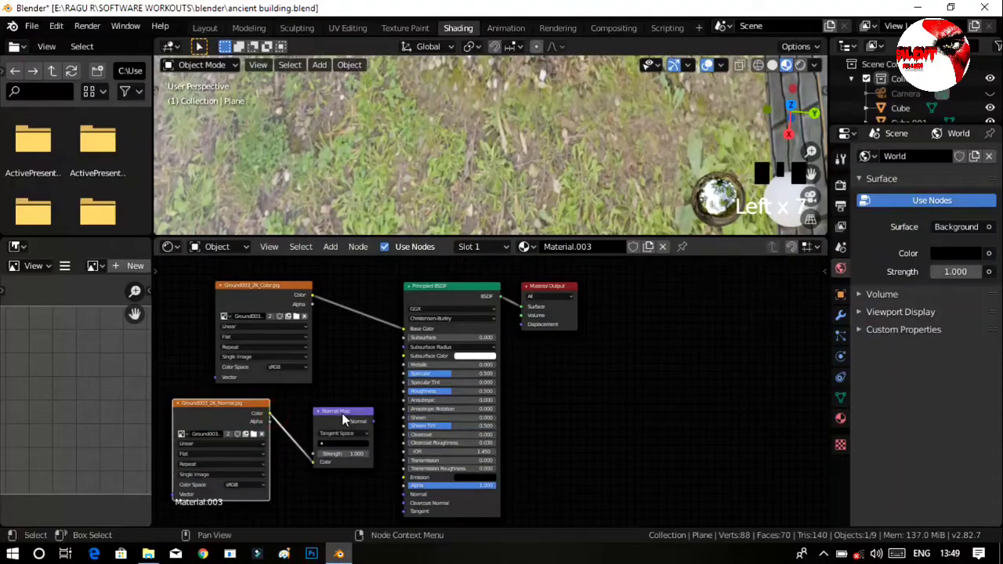
pyautogui.moveTo(342, 413); pyautogui.dragTo(406, 495)
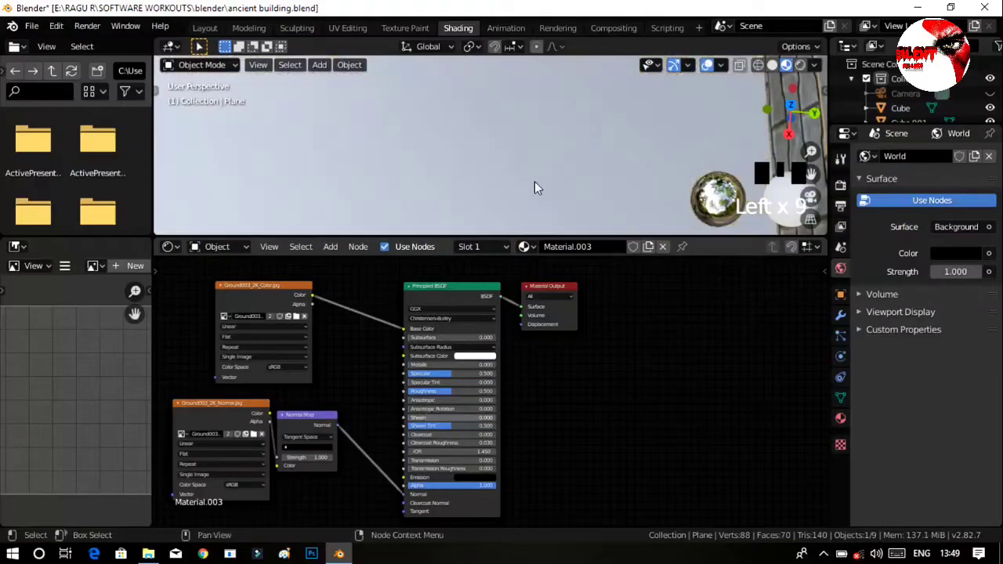
pyautogui.moveTo(449, 176); pyautogui.dragTo(476, 147, button='middle')
pyautogui.moveTo(311, 412); pyautogui.dragTo(349, 405)
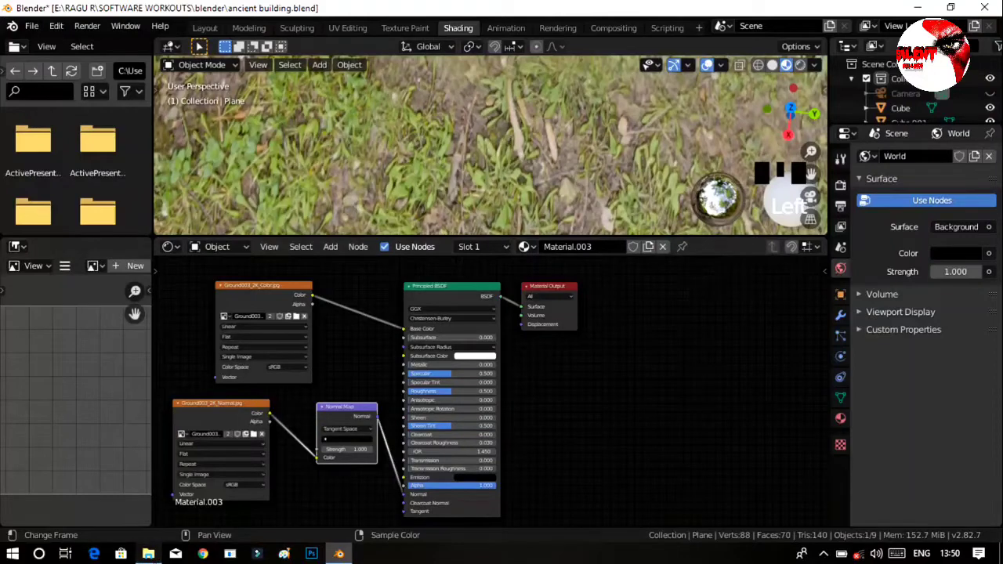
# Bring in Ground003_2K_Displacement from File Explorer and connect its Color to the Material Output Displacement, moving the output node aside.
pyautogui.click(148, 554)
pyautogui.moveTo(228, 141); pyautogui.dragTo(431, 444)
pyautogui.moveTo(514, 408); pyautogui.dragTo(515, 406)
pyautogui.moveTo(555, 285); pyautogui.dragTo(667, 289)
pyautogui.moveTo(571, 404); pyautogui.dragTo(574, 371)
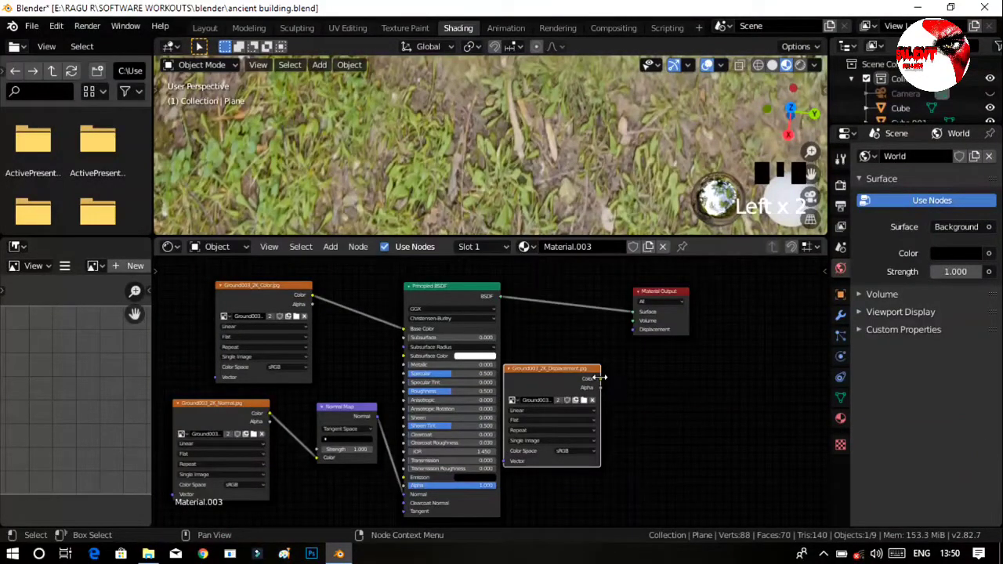
pyautogui.moveTo(601, 378); pyautogui.dragTo(642, 333)
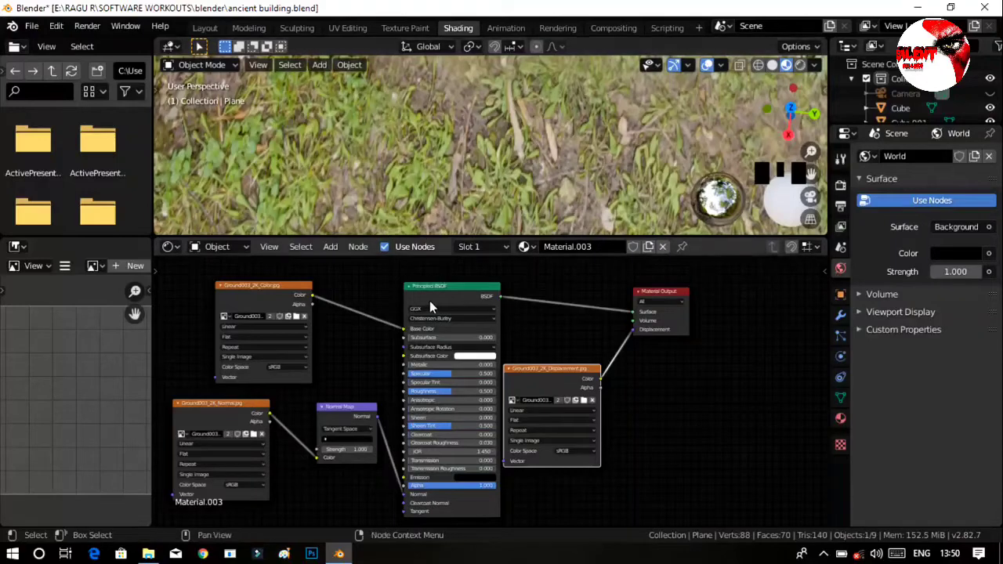
# Bring in Ground003_2K_Roughness from File Explorer, undo its insertion into the normal link, and connect its Color to the Principled BSDF Roughness.
pyautogui.click(148, 555)
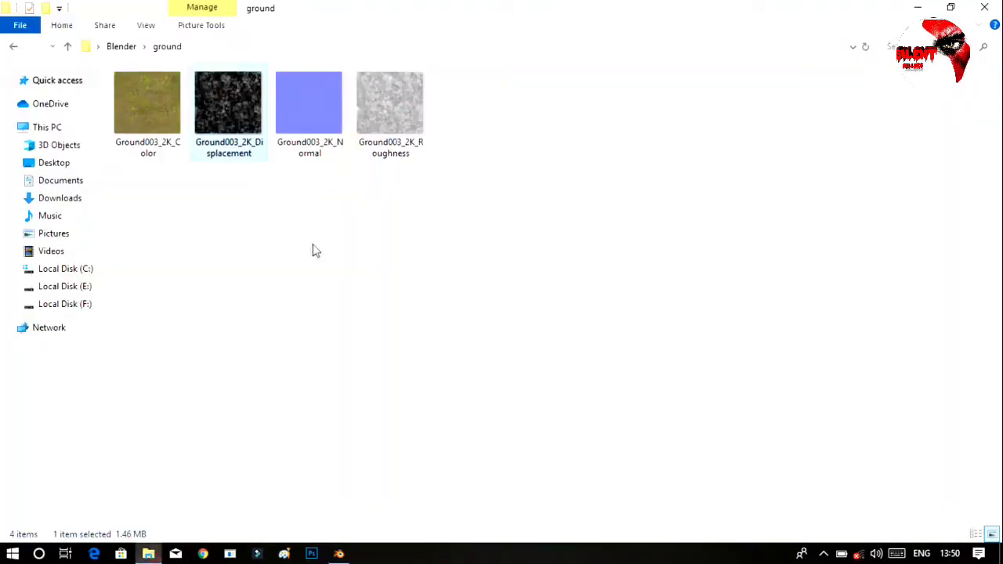
pyautogui.moveTo(403, 108); pyautogui.dragTo(282, 353)
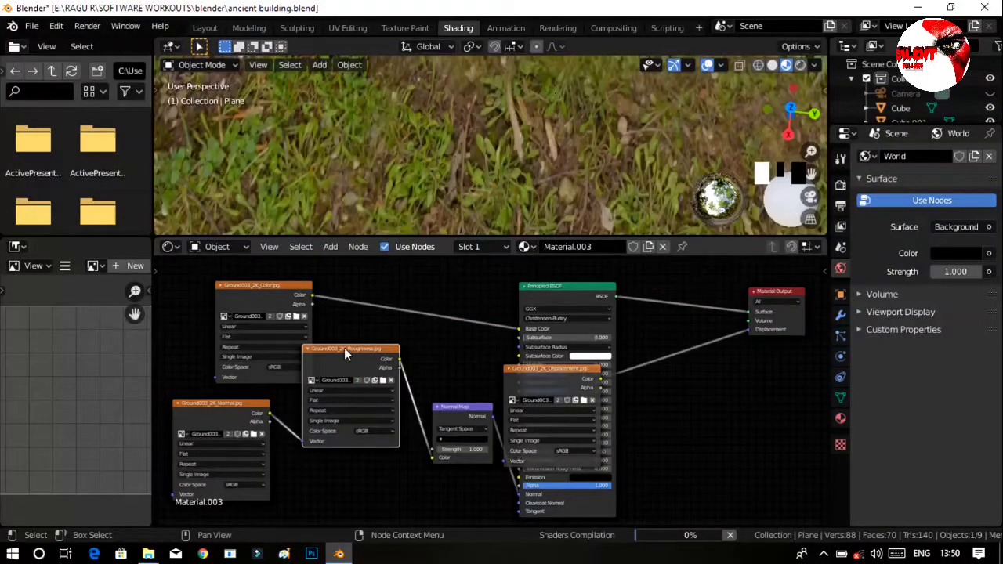
pyautogui.hotkey('ctrl', 'z')
pyautogui.moveTo(332, 467); pyautogui.dragTo(251, 357)
pyautogui.moveTo(342, 437); pyautogui.dragTo(401, 398)
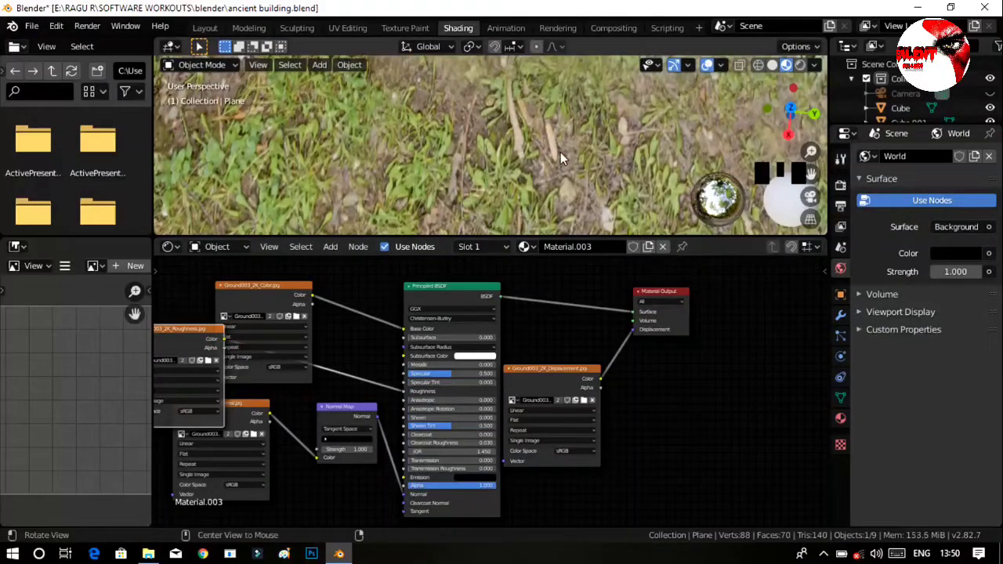
# Save the file and return to the Layout workspace with the floor plane deselected.
pyautogui.moveTo(560, 152); pyautogui.dragTo(530, 171, button='middle')
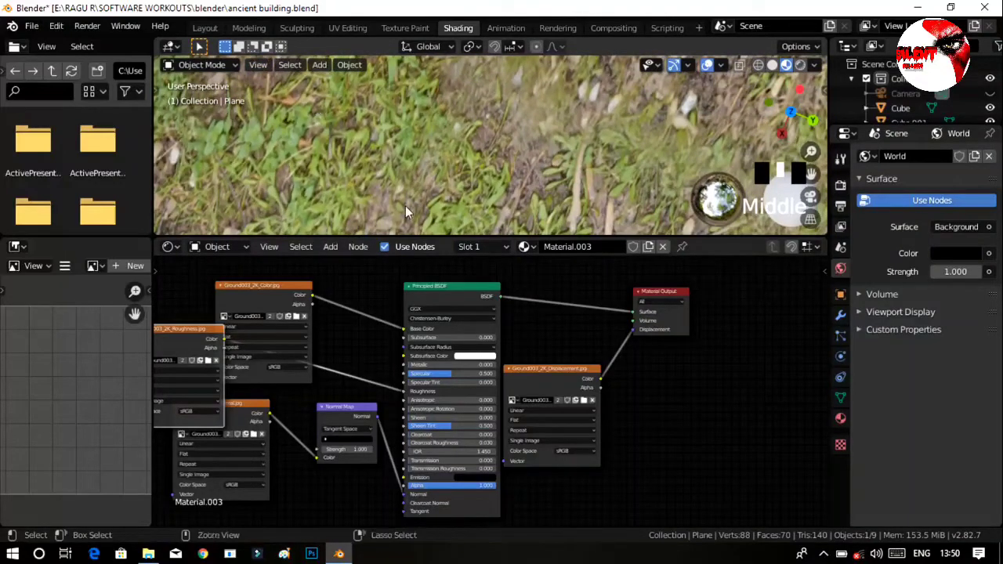
pyautogui.hotkey('ctrl', 's')
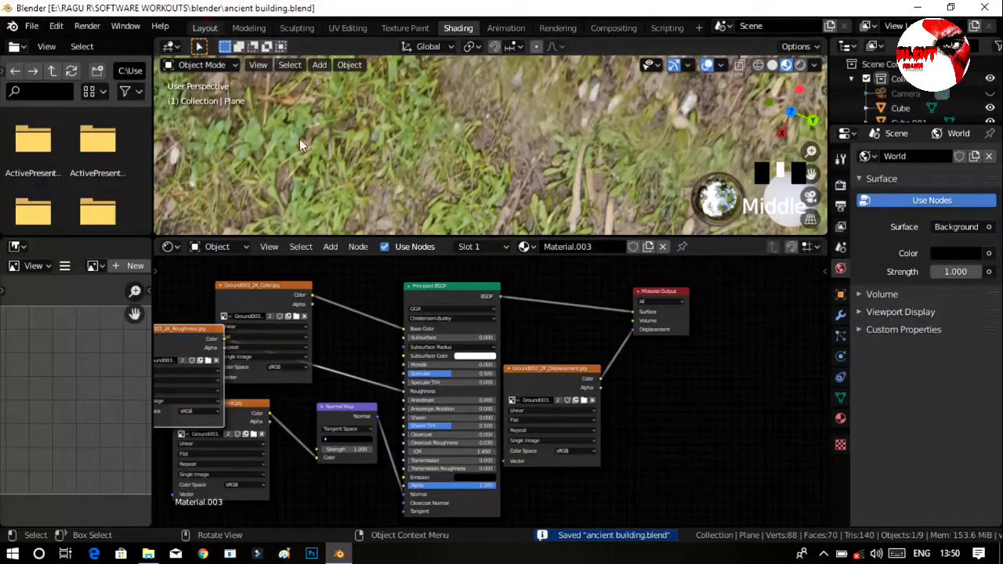
pyautogui.click(204, 27)
pyautogui.moveTo(501, 321); pyautogui.dragTo(511, 321, button='middle')
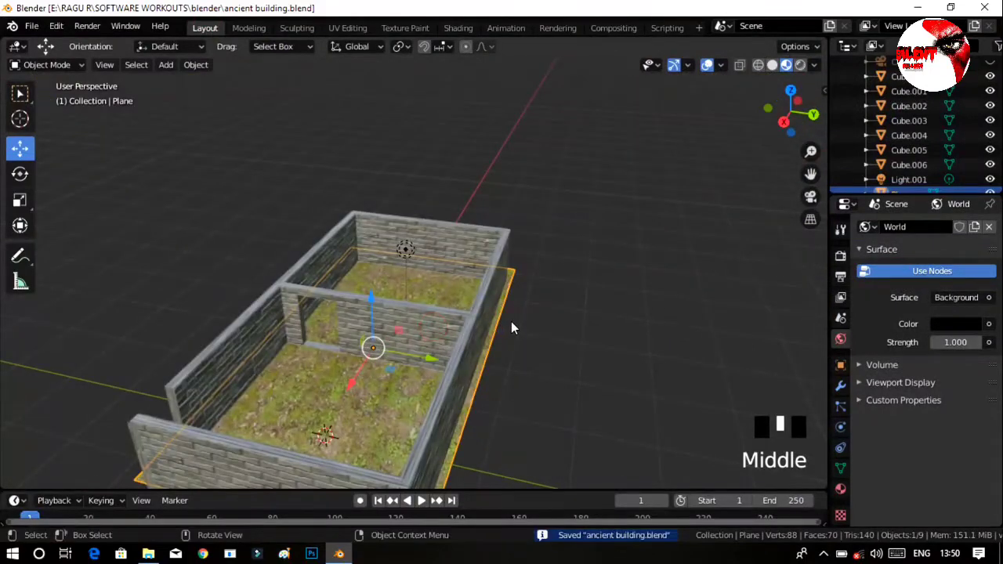
pyautogui.click(598, 336)
pyautogui.click(547, 376)
pyautogui.moveTo(546, 376); pyautogui.dragTo(635, 318, button='middle')
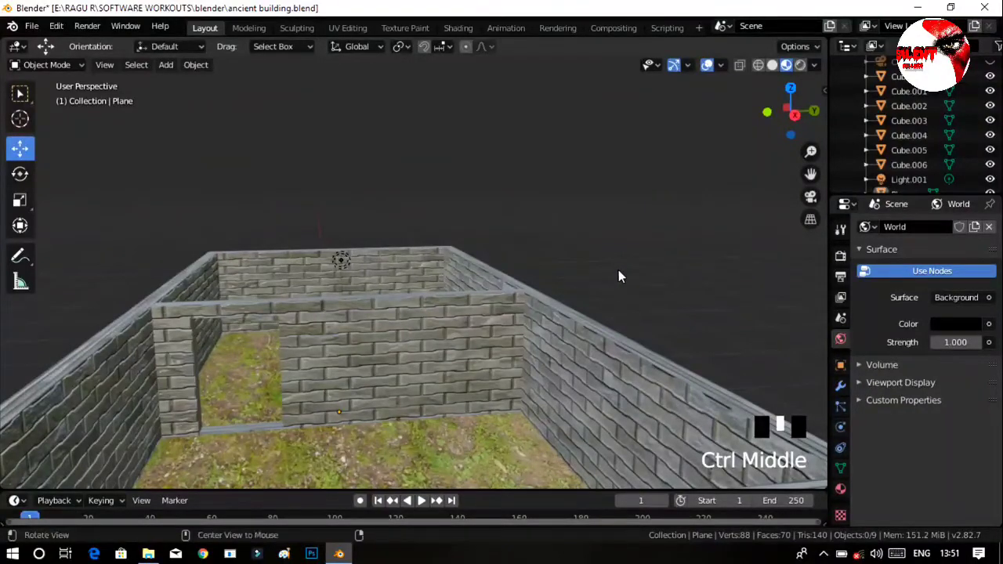
# Add a cylinder mesh, raise it along Z and move it along Y to open space beside the building.
pyautogui.moveTo(618, 275); pyautogui.dragTo(573, 249, button='middle')
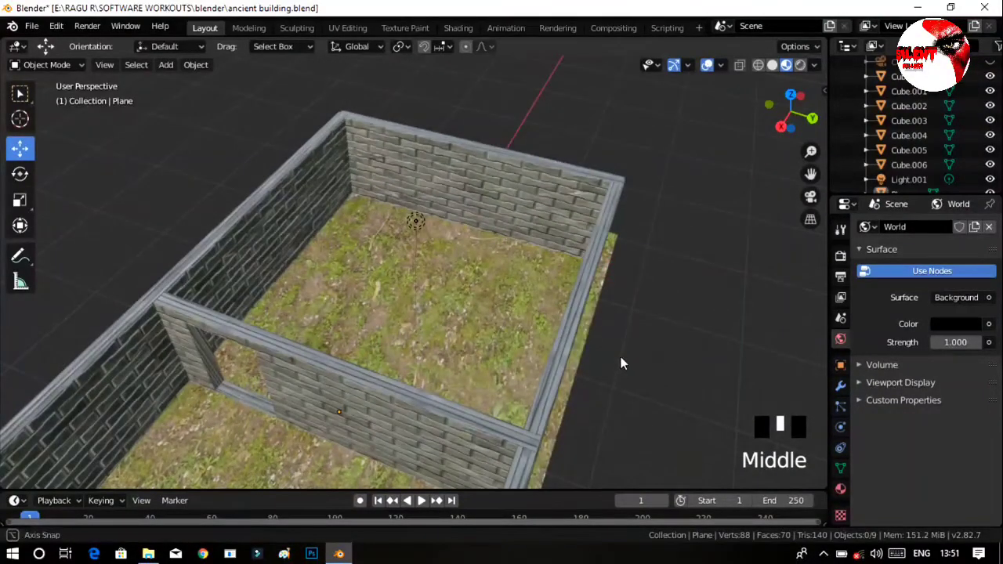
pyautogui.moveTo(622, 363); pyautogui.dragTo(598, 367, button='middle')
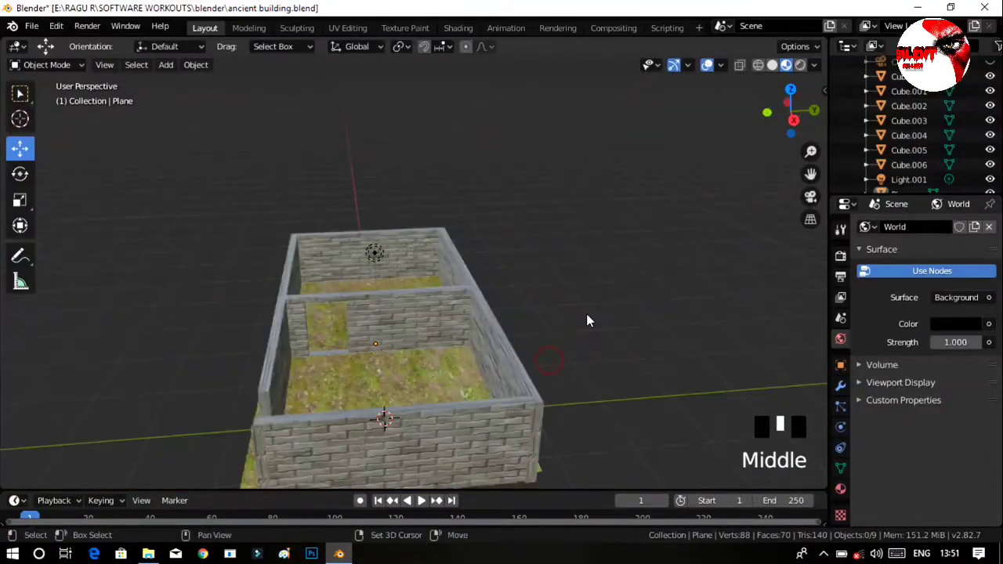
pyautogui.hotkey('shift', 'a')
pyautogui.moveTo(583, 259)
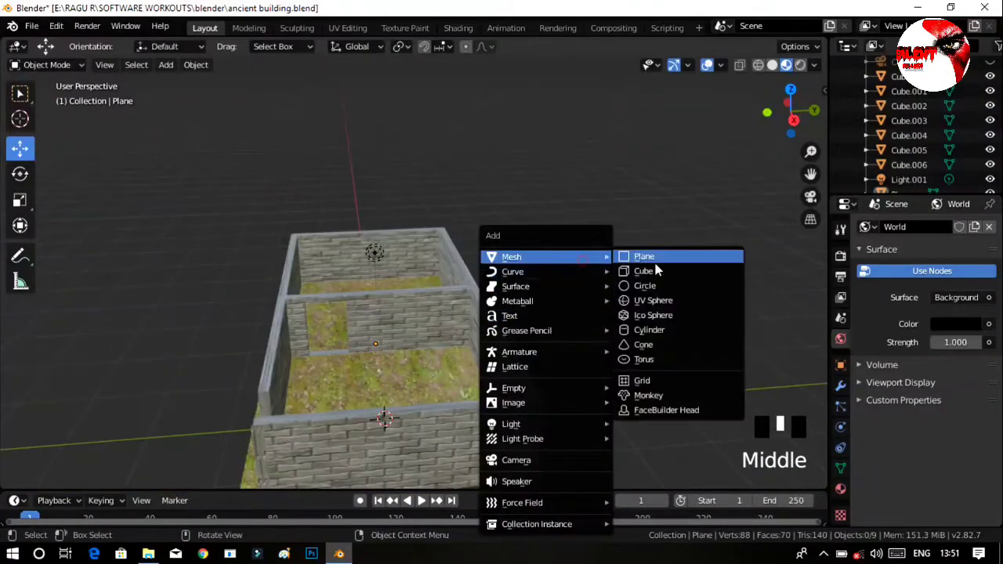
pyautogui.click(658, 330)
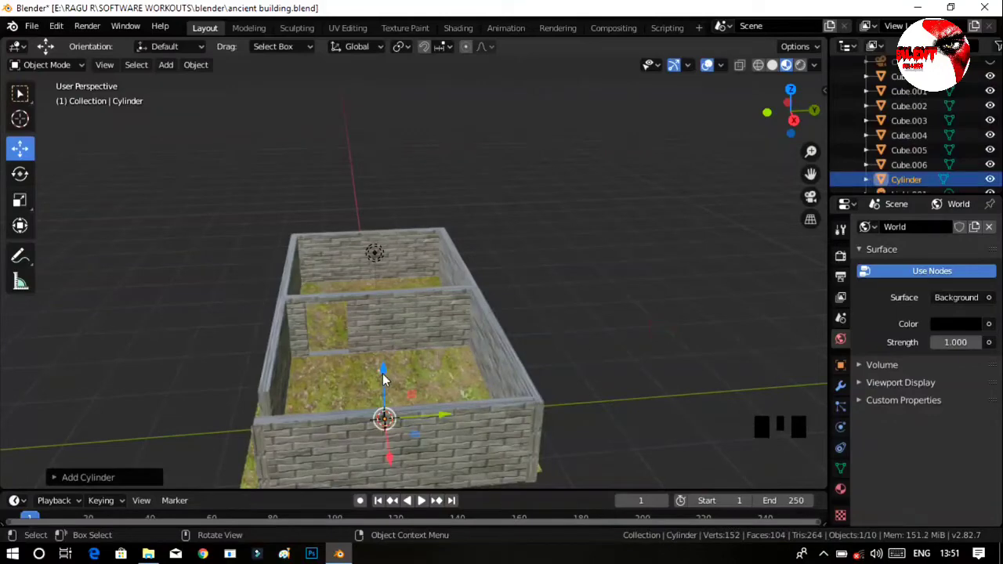
pyautogui.moveTo(383, 379); pyautogui.dragTo(415, 292)
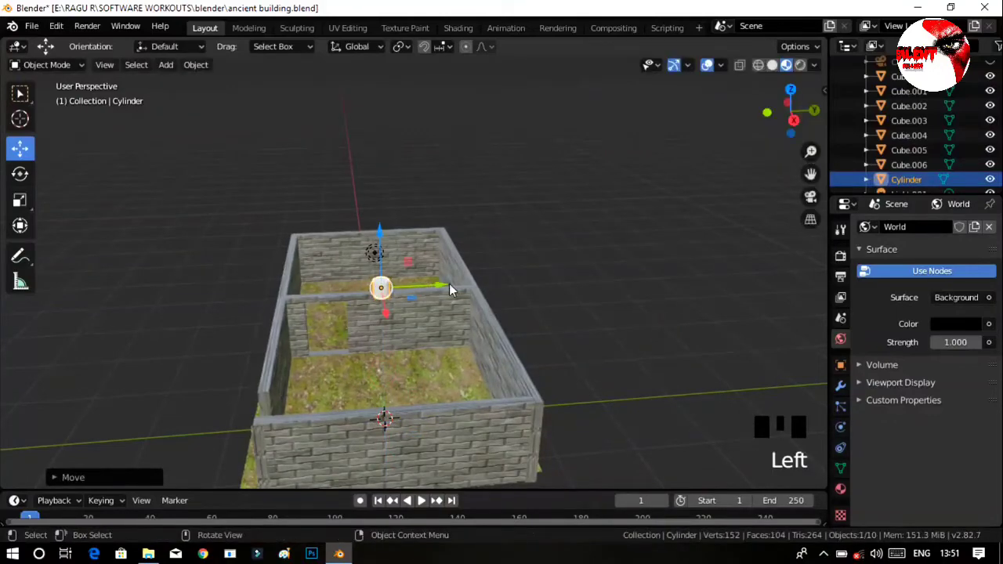
pyautogui.moveTo(442, 285); pyautogui.dragTo(721, 305)
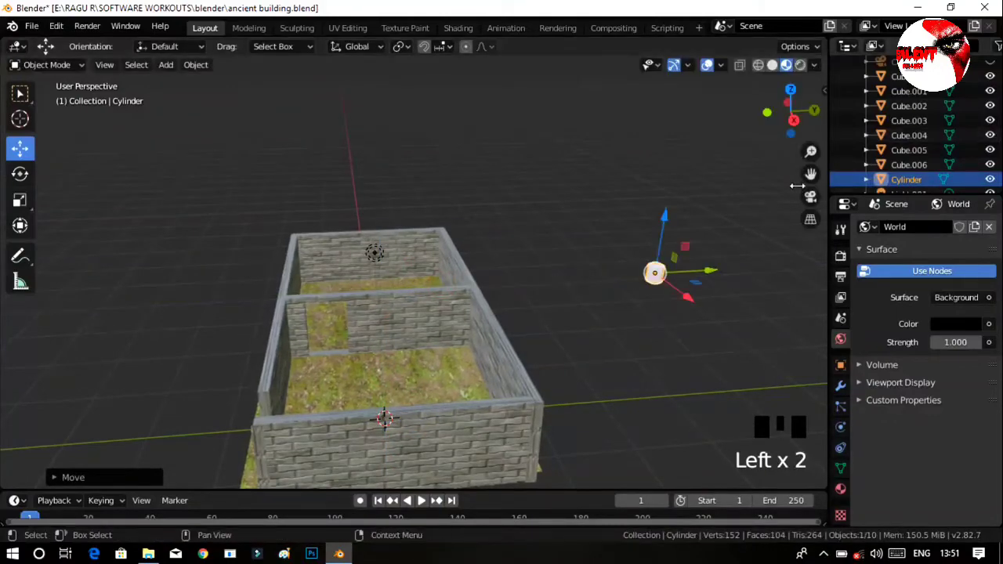
pyautogui.moveTo(810, 173); pyautogui.dragTo(771, 195)
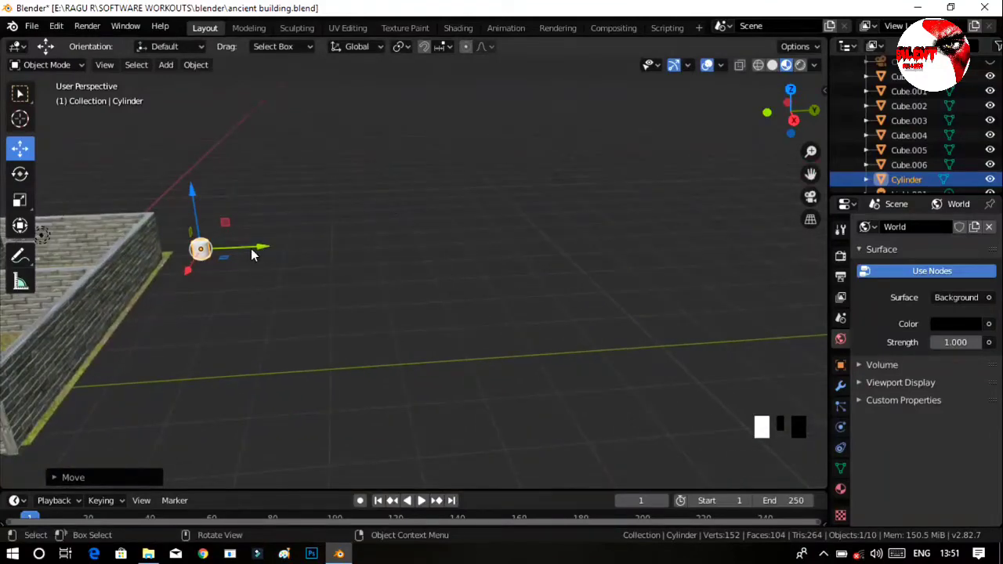
pyautogui.moveTo(263, 248); pyautogui.dragTo(486, 288)
# Scale the cylinder up uniformly by about 5.98 and check the resize values.
pyautogui.press('s')
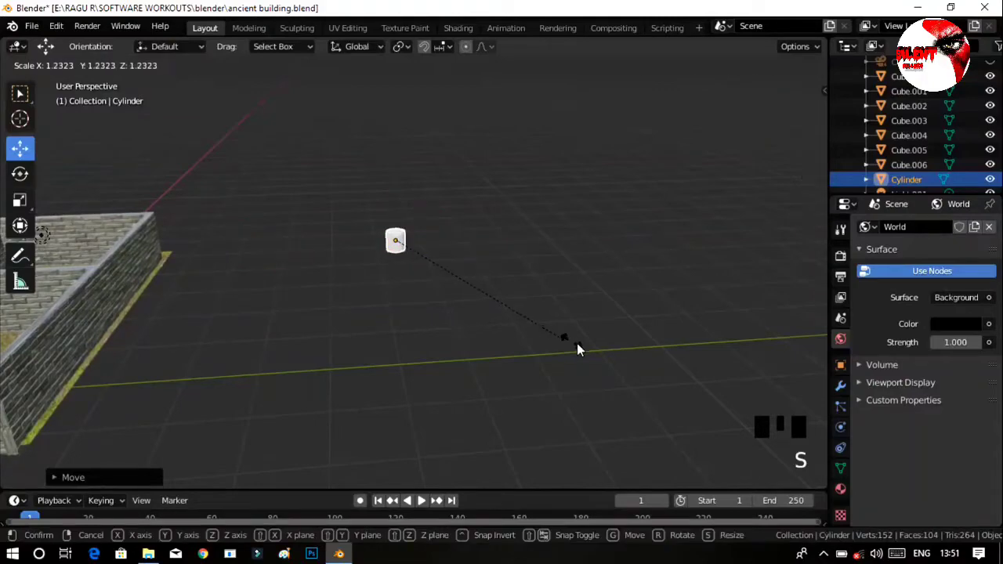
pyautogui.click(446, 165)
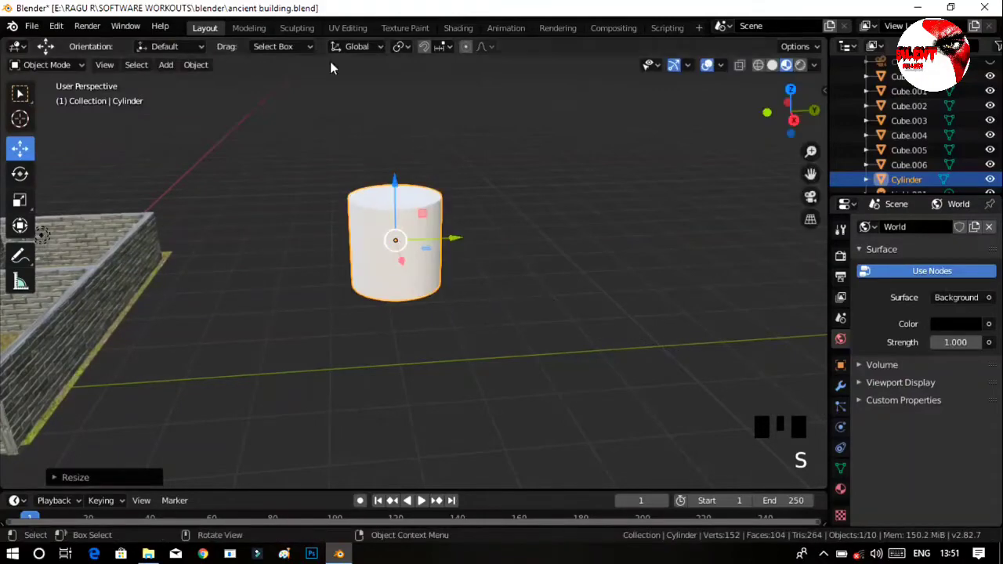
pyautogui.moveTo(649, 256)
pyautogui.mouseDown(button='middle')
pyautogui.moveTo(619, 253)
pyautogui.moveTo(603, 291)
pyautogui.moveTo(645, 253)
pyautogui.mouseUp(button='middle')
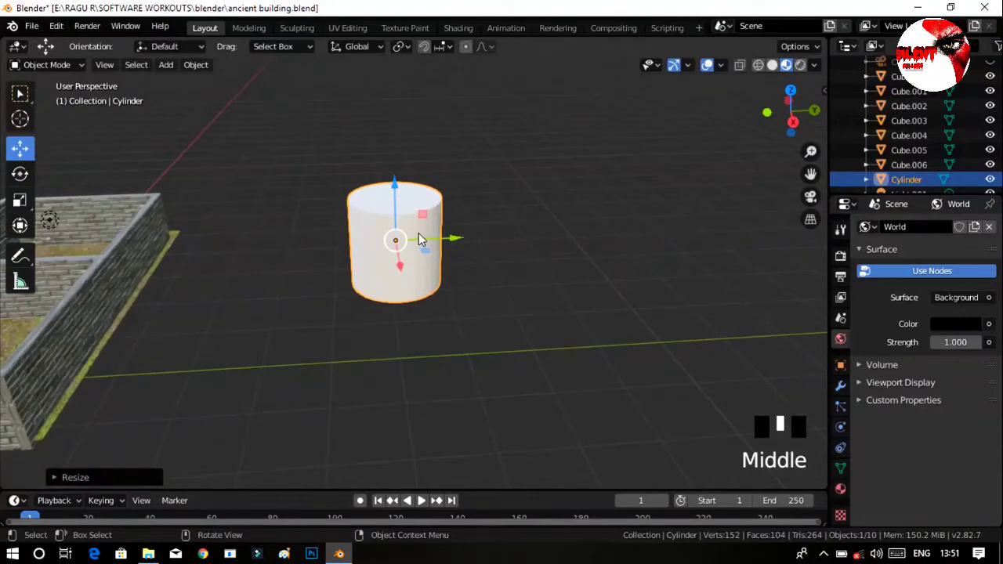
pyautogui.click(109, 472)
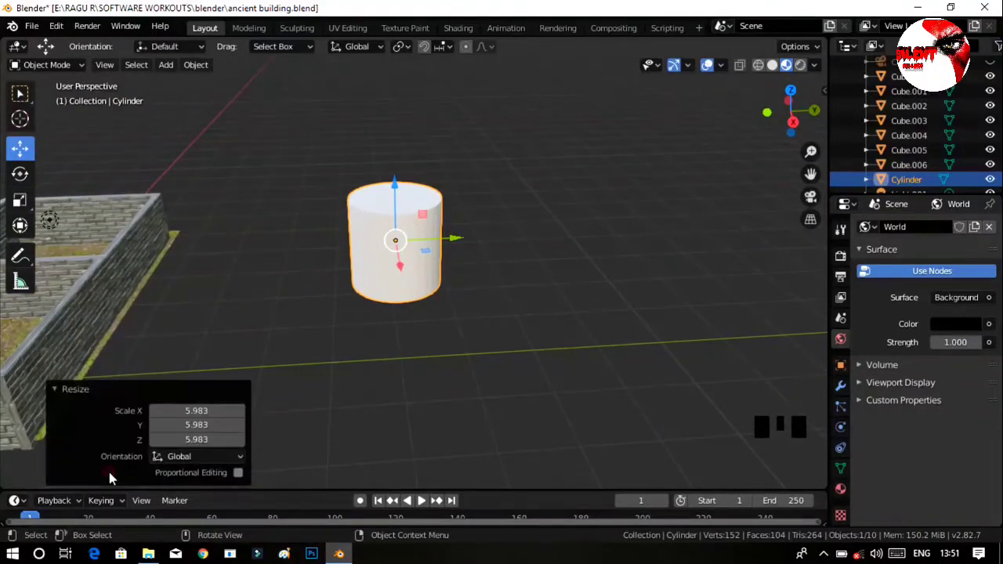
pyautogui.doubleClick(423, 271)
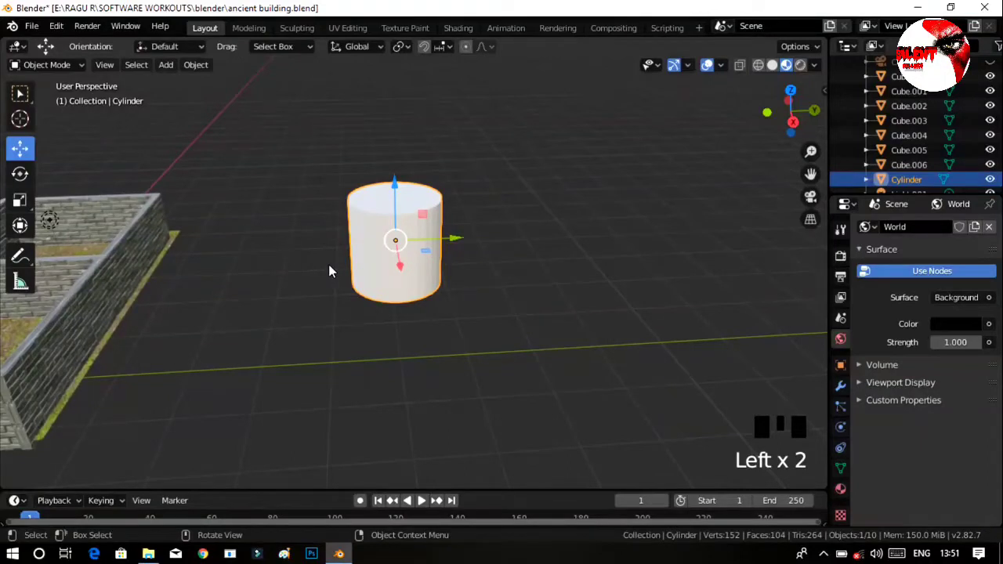
# Compare the cylinder in Wireframe and Solid viewport shading, returning to Material Preview.
pyautogui.click(841, 386)
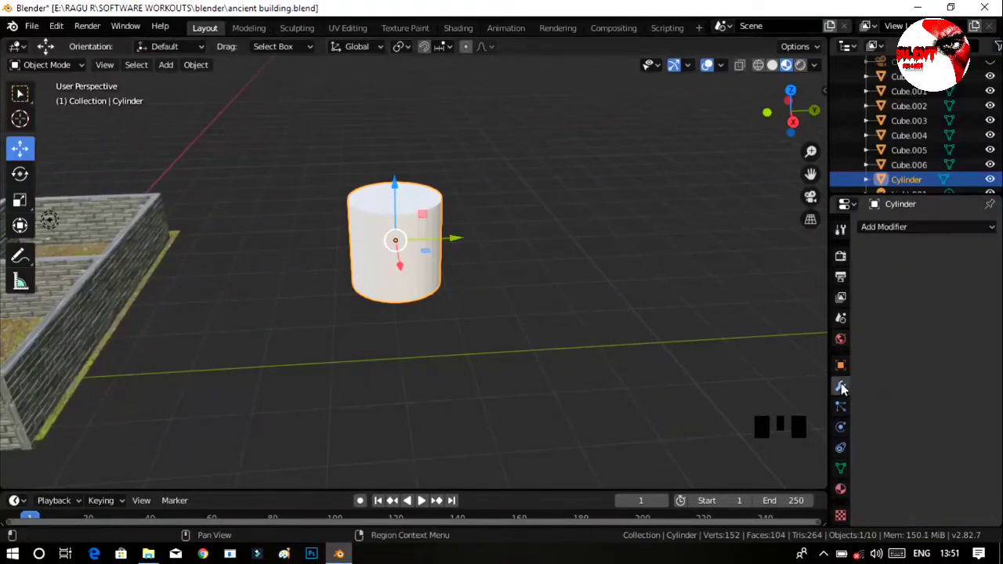
pyautogui.click(913, 228)
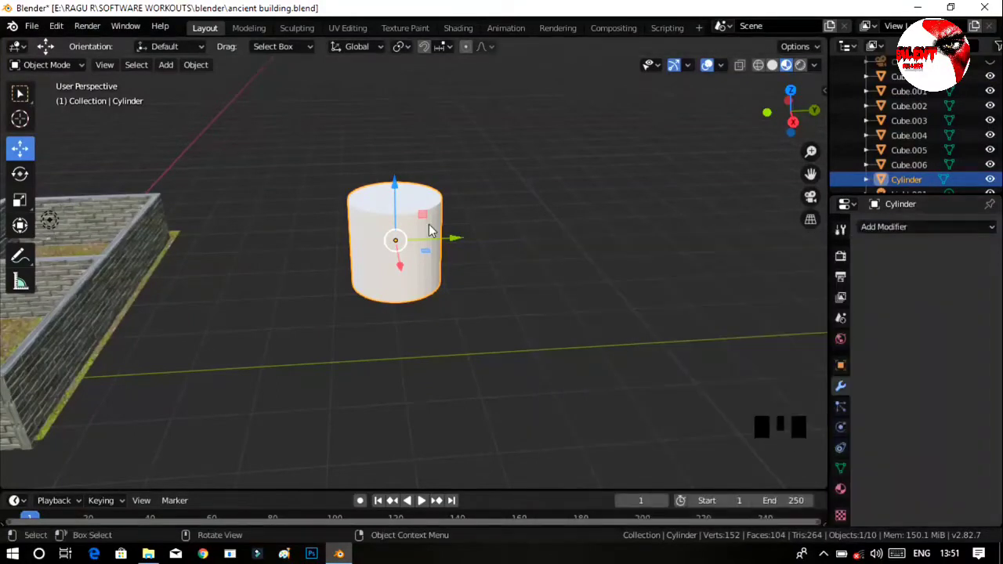
pyautogui.click(758, 65)
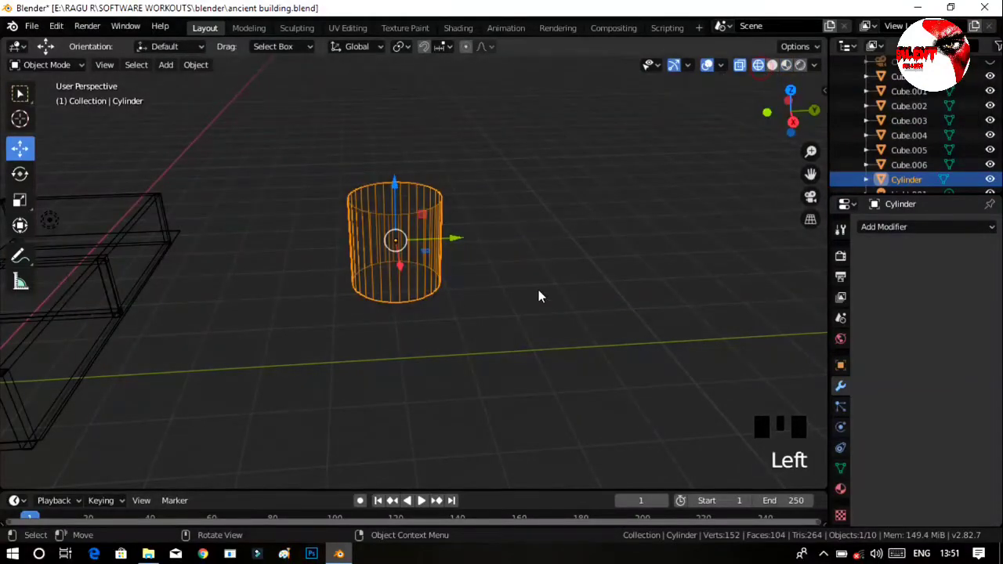
pyautogui.moveTo(539, 353)
pyautogui.keyDown('ctrl'); pyautogui.mouseDown(button='middle')
pyautogui.moveTo(535, 311)
pyautogui.moveTo(569, 289)
pyautogui.moveTo(522, 274)
pyautogui.moveTo(598, 279)
pyautogui.moveTo(602, 224)
pyautogui.moveTo(603, 251)
pyautogui.mouseUp(button='middle'); pyautogui.keyUp('ctrl')
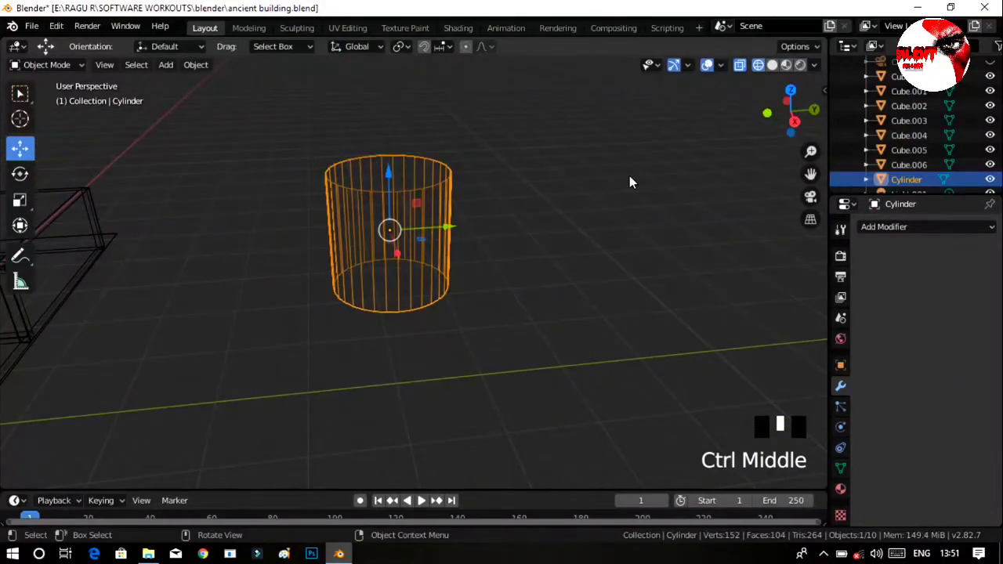
pyautogui.click(772, 66)
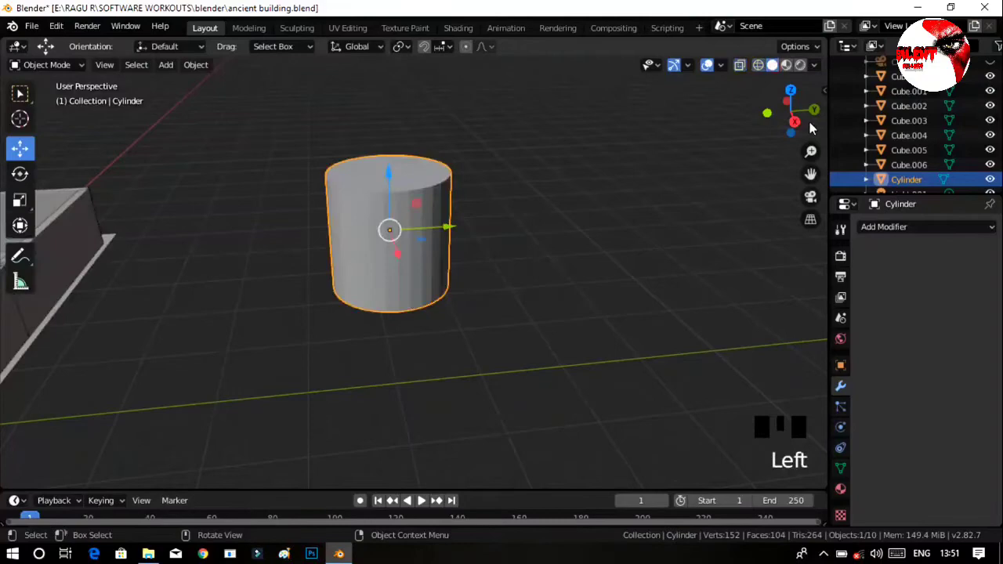
pyautogui.click(786, 65)
# Add a Wireframe modifier to the cylinder and set the viewport to Solid shading.
pyautogui.click(894, 227)
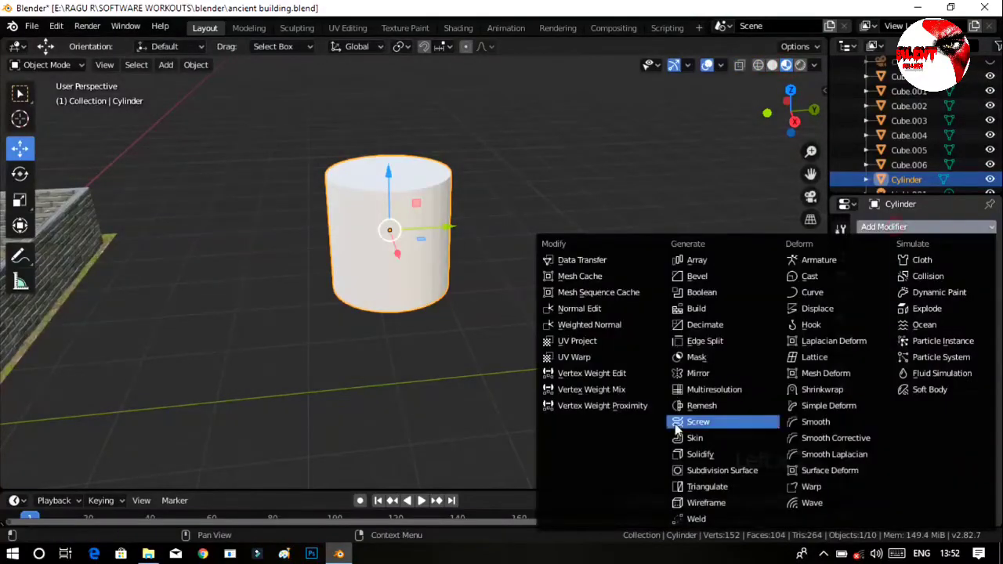
pyautogui.click(707, 503)
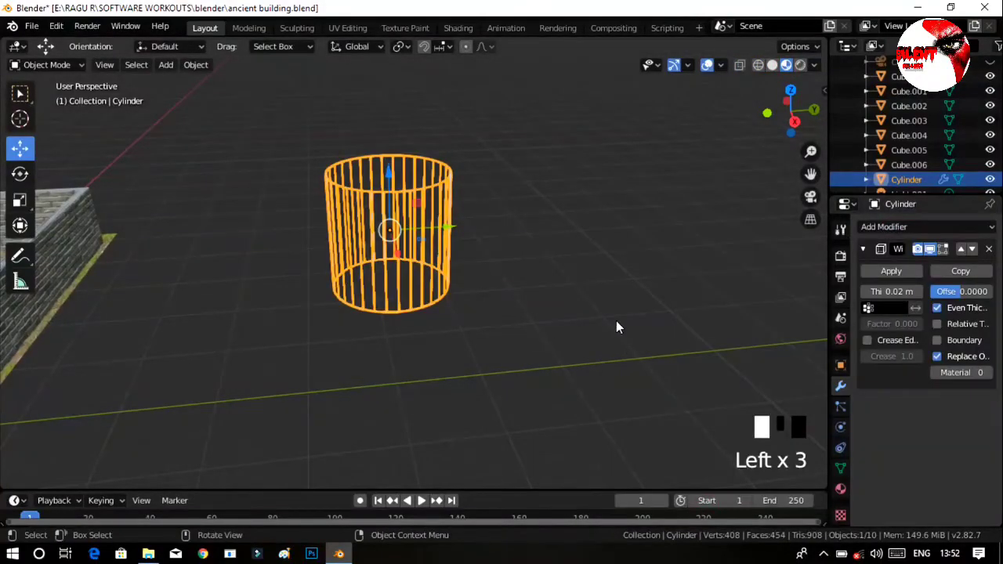
pyautogui.moveTo(616, 328); pyautogui.dragTo(780, 86, button='middle')
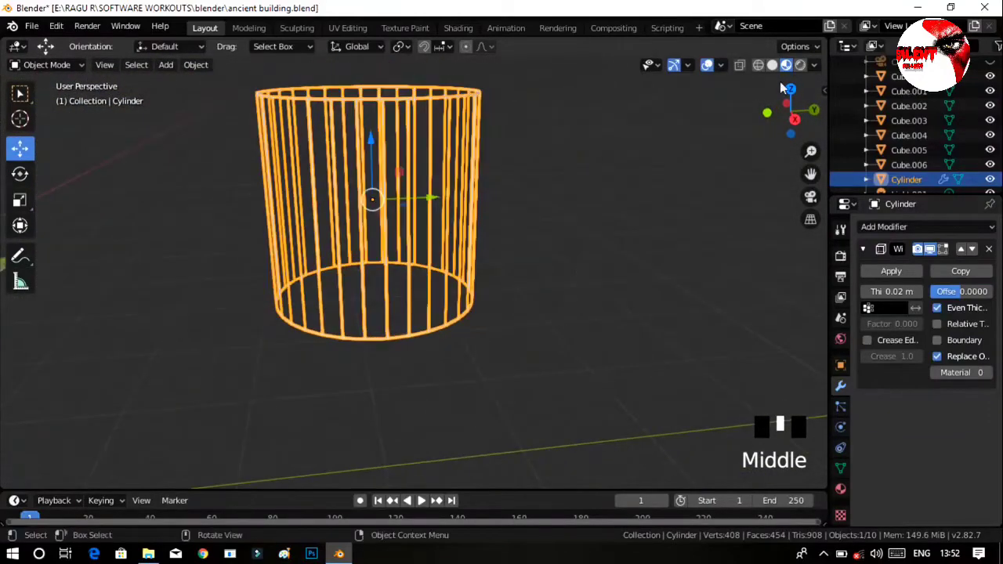
pyautogui.click(762, 66)
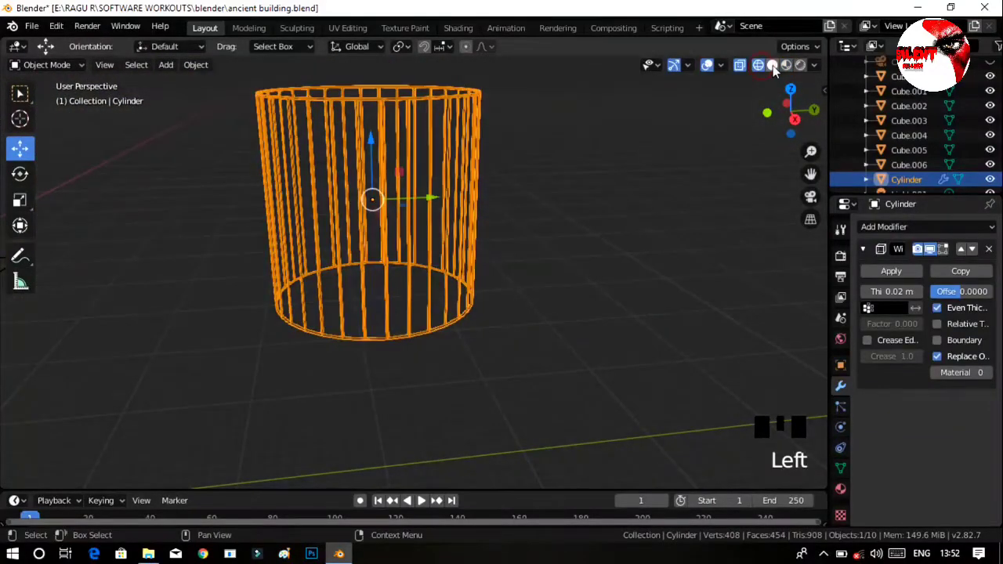
pyautogui.click(772, 66)
pyautogui.moveTo(553, 174)
pyautogui.mouseDown(button='middle')
pyautogui.moveTo(543, 205)
pyautogui.moveTo(463, 188)
pyautogui.moveTo(560, 199)
pyautogui.mouseUp(button='middle')
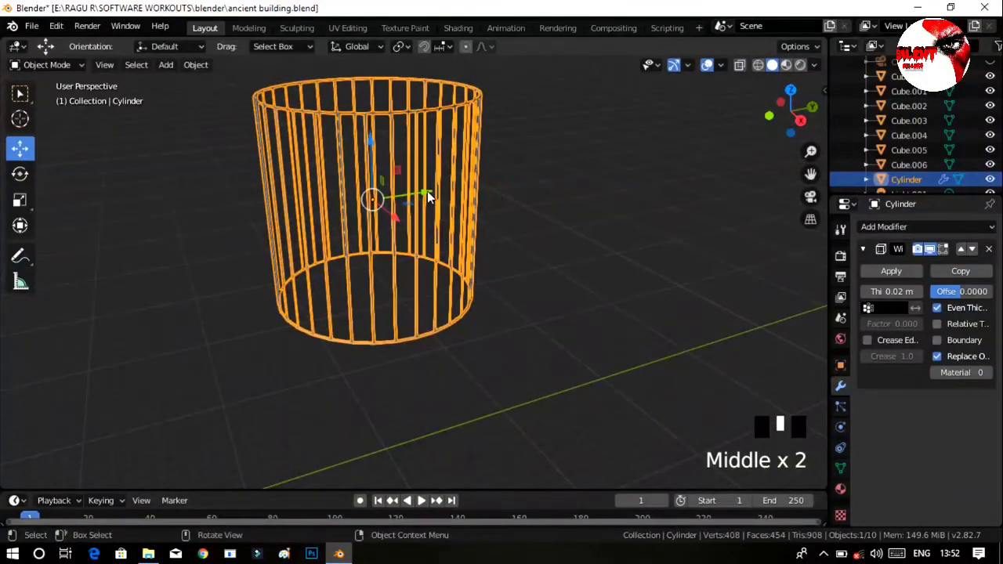
# Cut a single horizontal edge loop around the cylinder's mid-height in Edit Mode and return to Object Mode.
pyautogui.press('Tab')
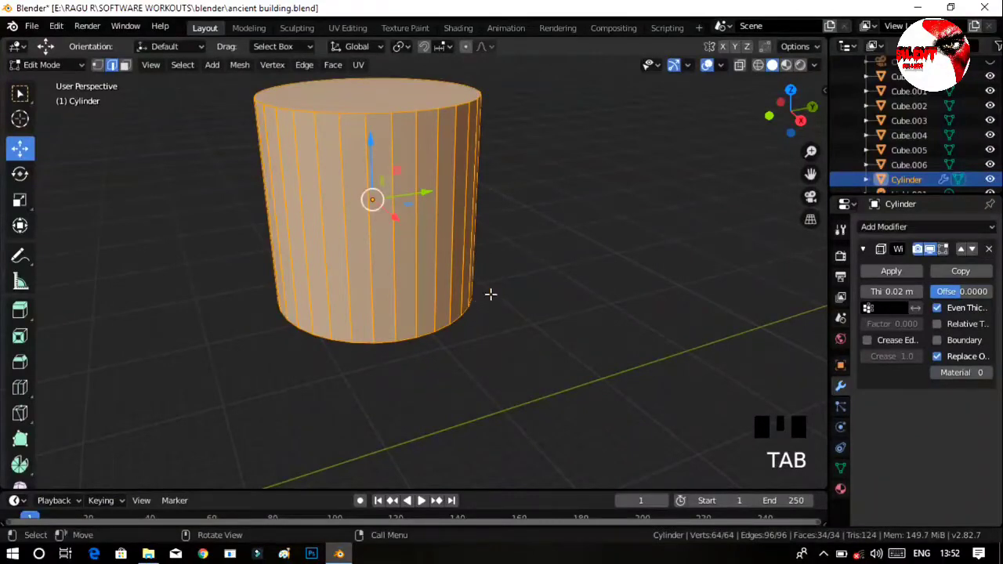
pyautogui.moveTo(490, 294); pyautogui.dragTo(546, 289, button='middle')
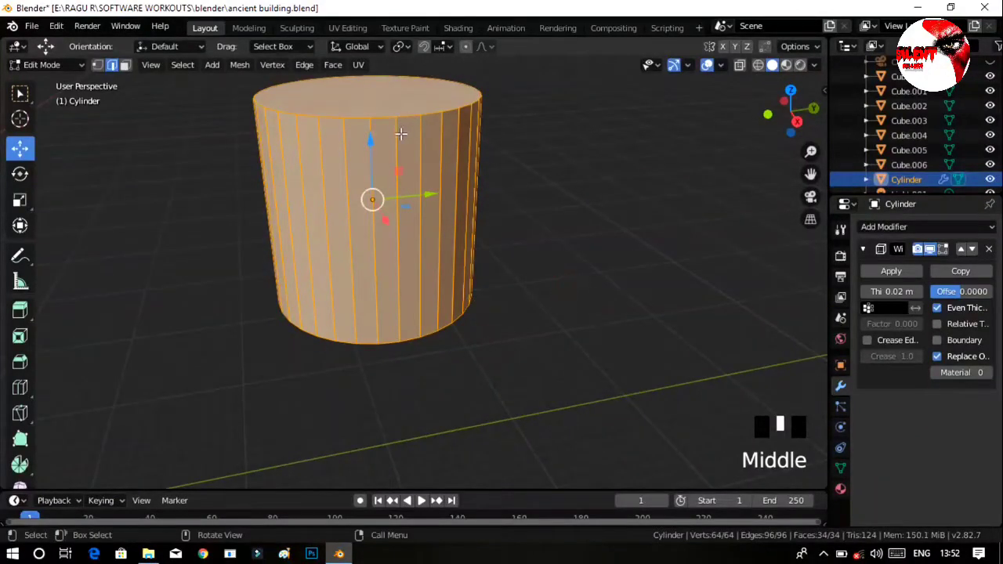
pyautogui.press('ctrl')
pyautogui.hotkey('ctrl', 'r')
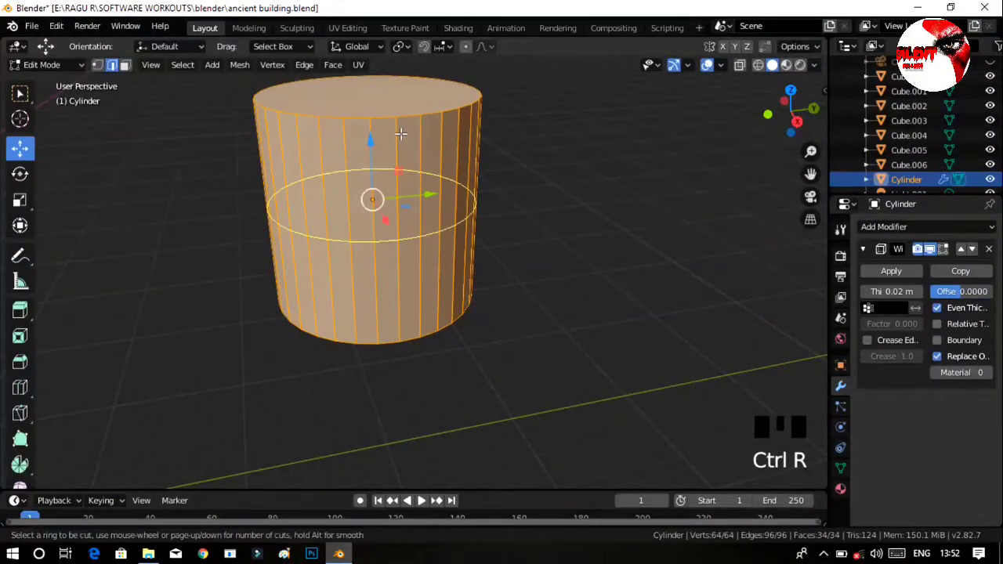
pyautogui.click(401, 134)
pyautogui.click(400, 134)
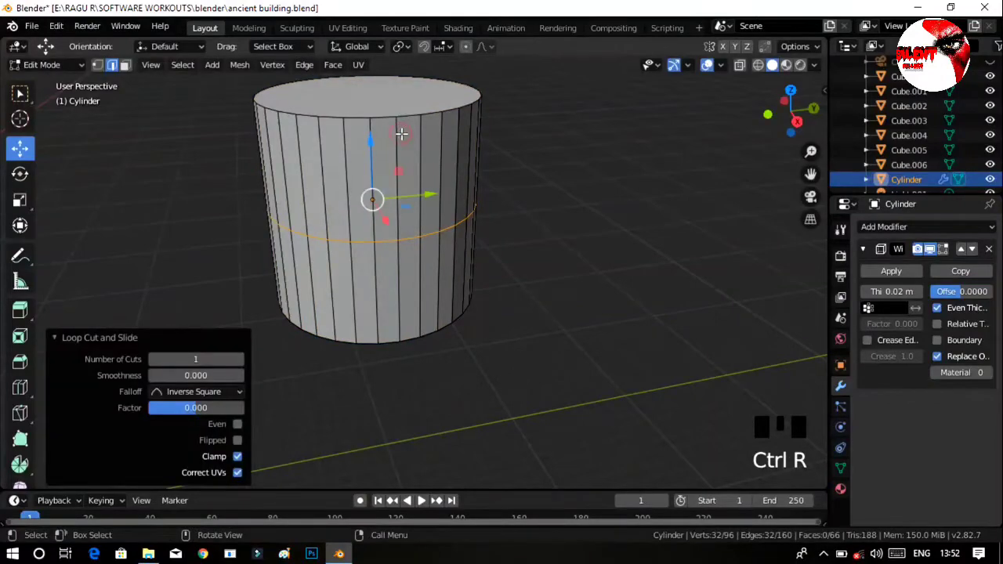
pyautogui.press('Tab')
pyautogui.click(575, 282)
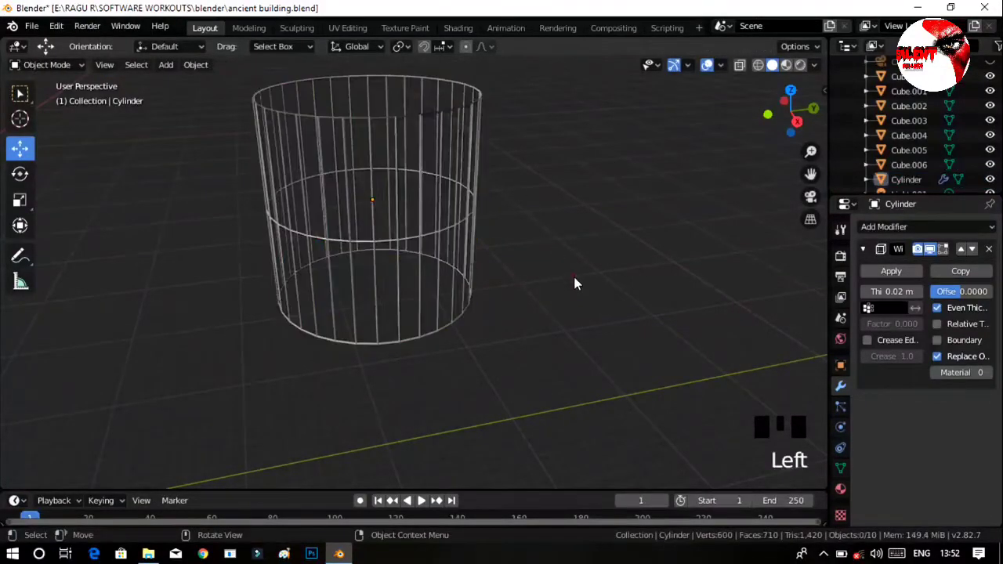
# Lower the cylinder's middle edge loop about 4.42 m along Z, close to the base, and leave Edit Mode.
pyautogui.moveTo(572, 281); pyautogui.dragTo(627, 273, button='middle')
pyautogui.click(401, 249)
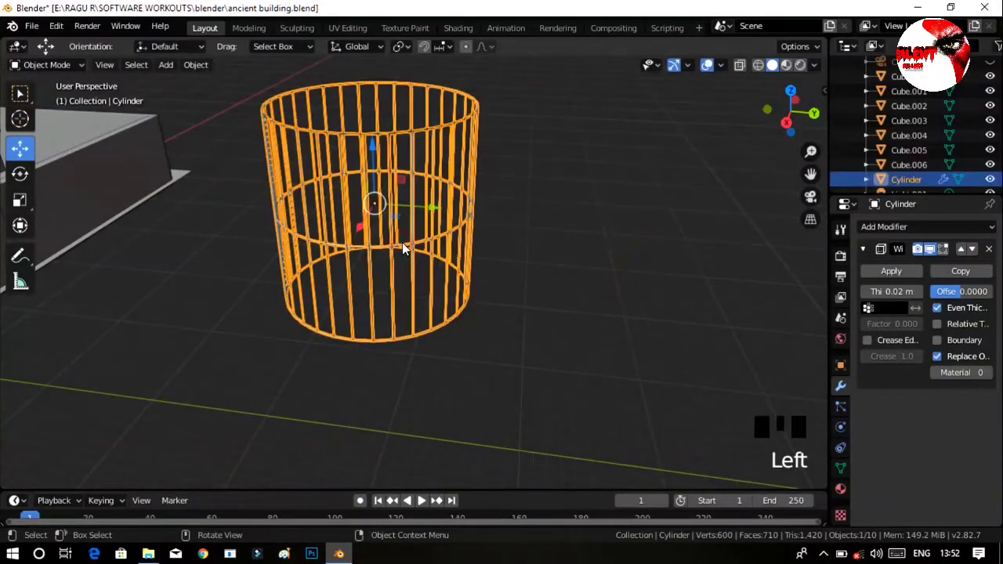
pyautogui.press('Tab')
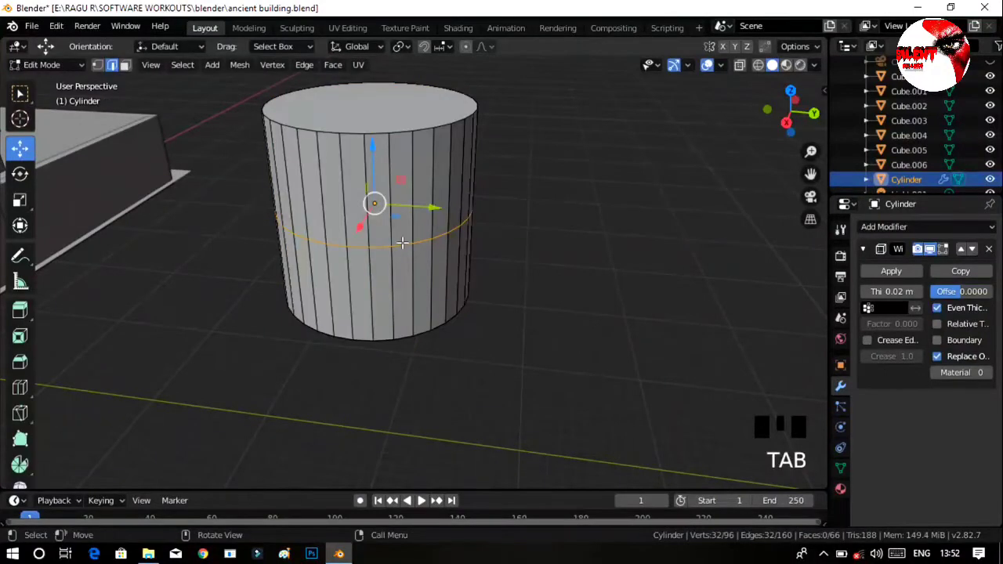
pyautogui.moveTo(374, 146); pyautogui.dragTo(377, 210)
pyautogui.moveTo(567, 267); pyautogui.dragTo(583, 208, button='middle')
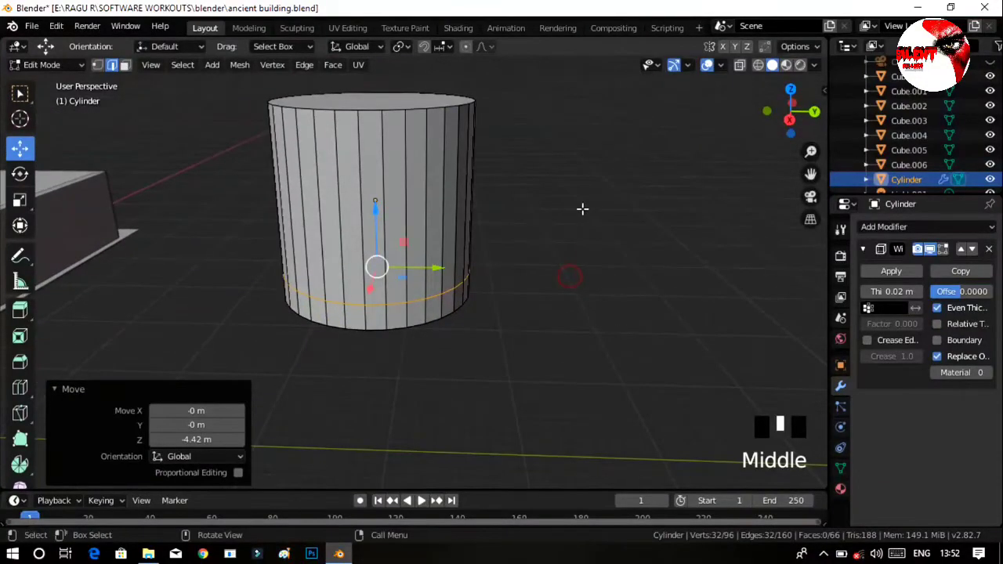
pyautogui.press('Tab')
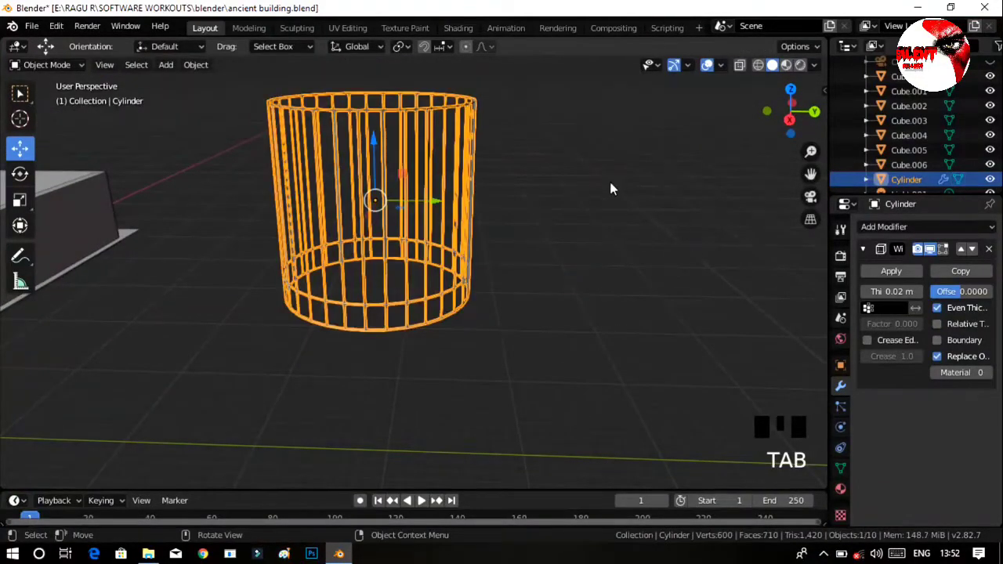
# Set the cylinder's Wireframe modifier thickness to 0.054 m, with Even Thickness on.
pyautogui.click(937, 305)
pyautogui.moveTo(893, 291); pyautogui.dragTo(917, 294)
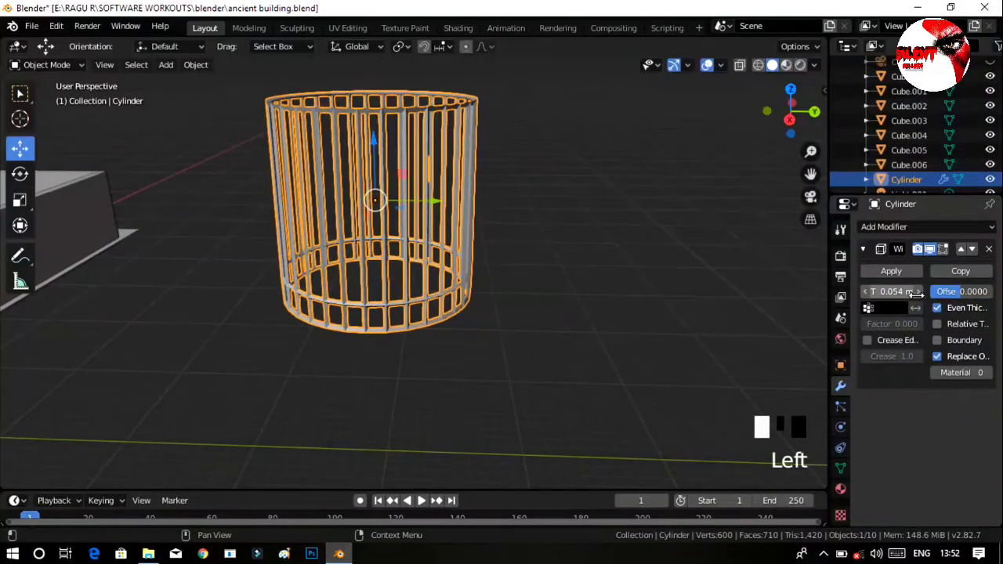
# Turn off Replace Original in the Wireframe modifier, inspect the cylinder from several angles, and turn the option back on.
pyautogui.click(937, 357)
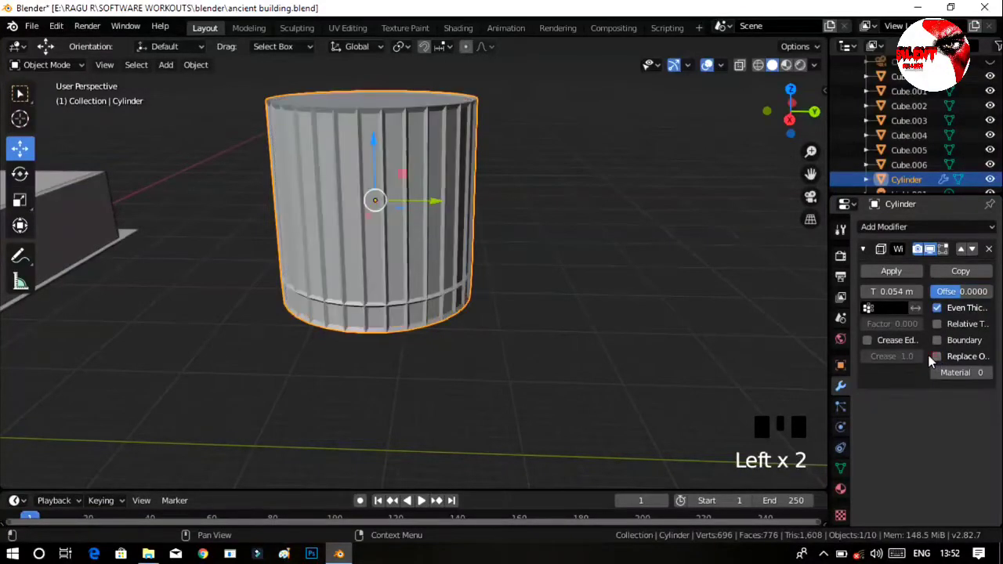
pyautogui.moveTo(543, 310); pyautogui.dragTo(678, 275, button='middle')
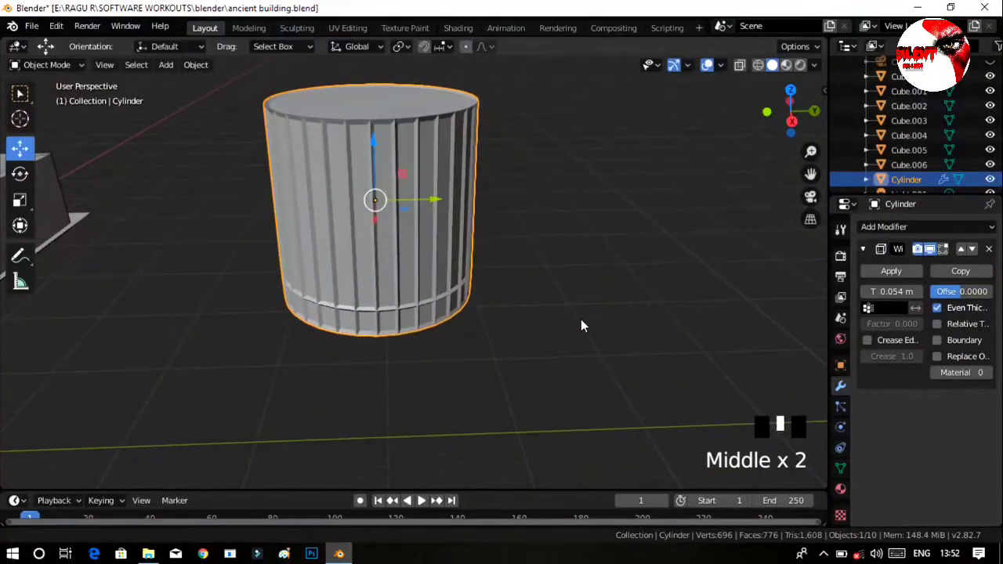
pyautogui.keyDown('ctrl'); pyautogui.moveTo(583, 324); pyautogui.dragTo(581, 308, button='middle'); pyautogui.keyUp('ctrl')
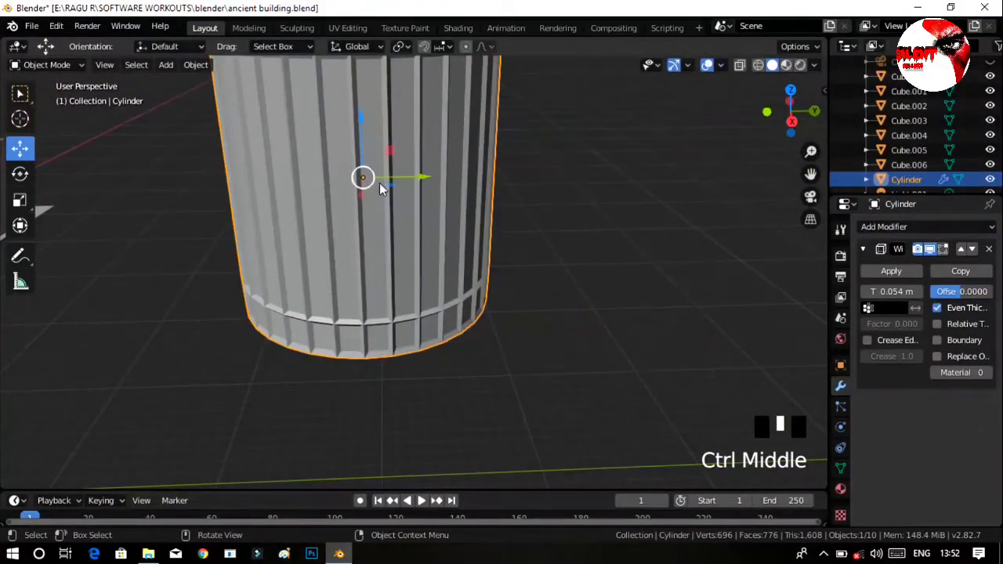
pyautogui.moveTo(617, 244); pyautogui.dragTo(437, 217, button='middle')
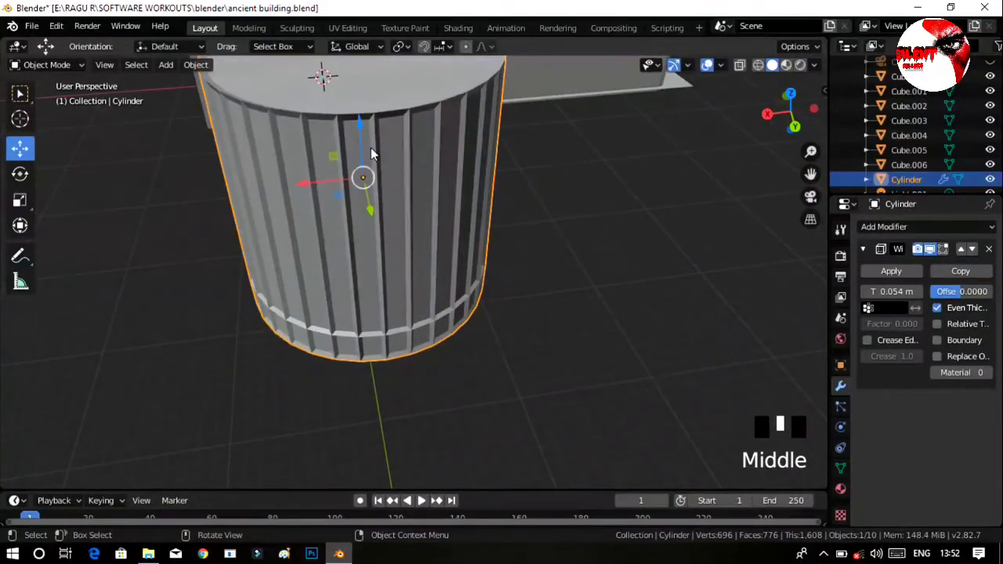
pyautogui.moveTo(502, 253); pyautogui.dragTo(559, 217, button='middle')
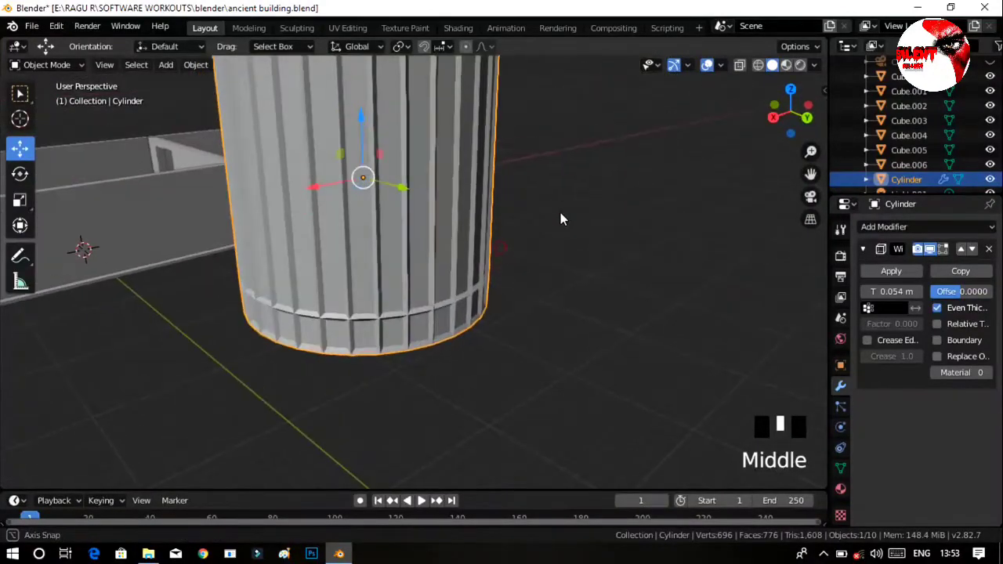
pyautogui.click(938, 358)
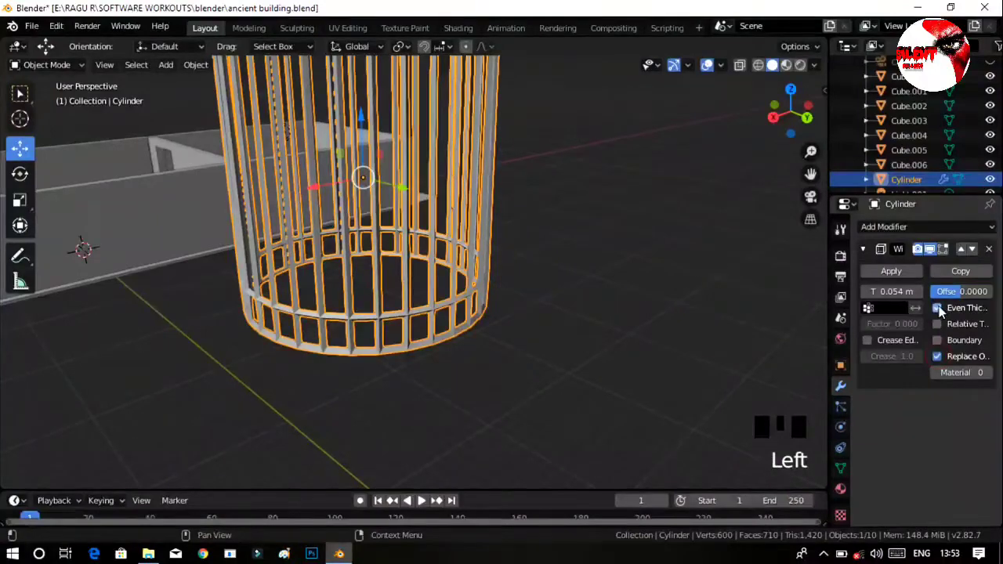
# Toggle Even Thickness and Relative Thickness to compare their effect on the cylinder, leaving only Even Thickness on.
pyautogui.click(938, 308)
pyautogui.click(938, 308)
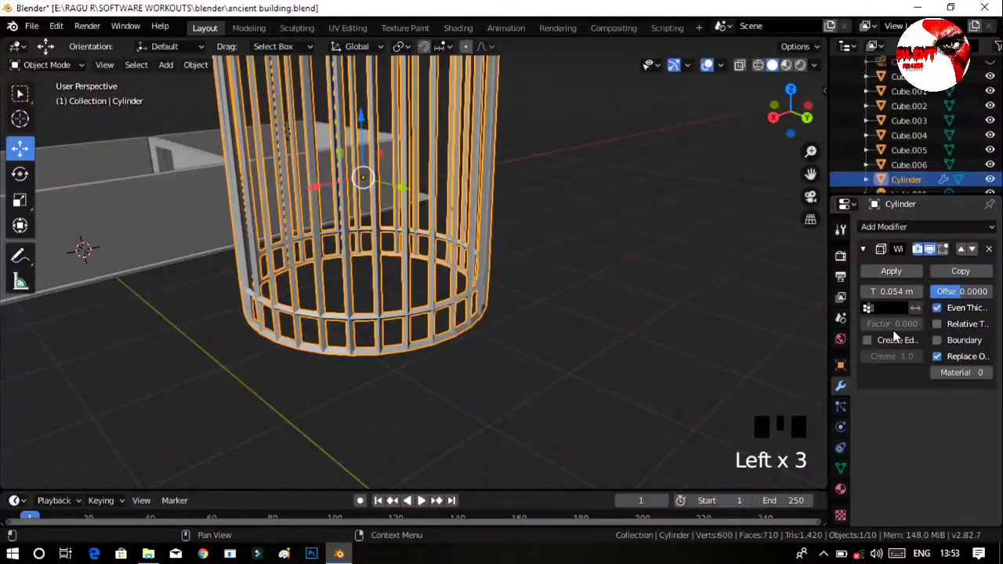
pyautogui.keyDown('ctrl'); pyautogui.moveTo(451, 237); pyautogui.dragTo(580, 243, button='middle'); pyautogui.keyUp('ctrl')
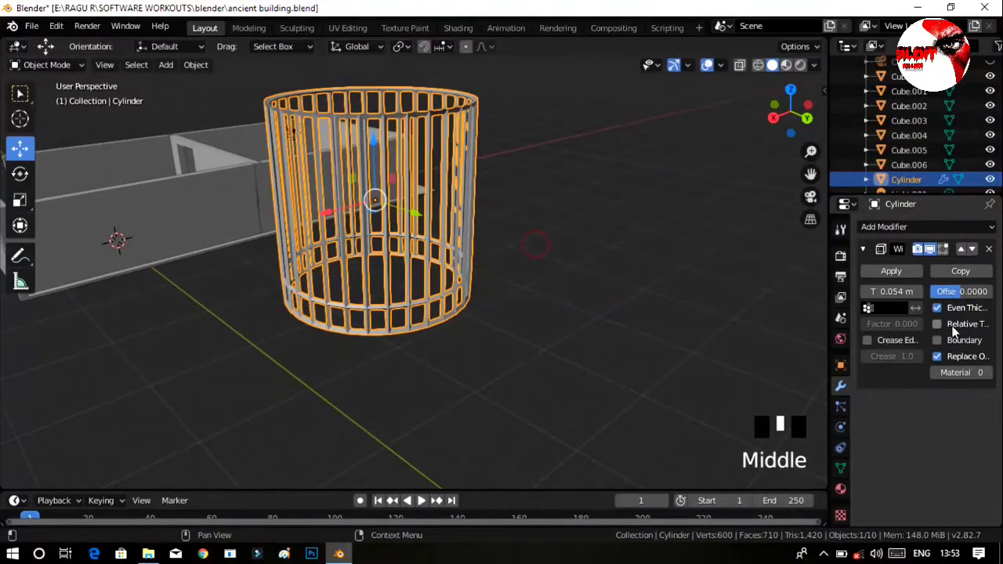
pyautogui.click(937, 324)
pyautogui.click(937, 324)
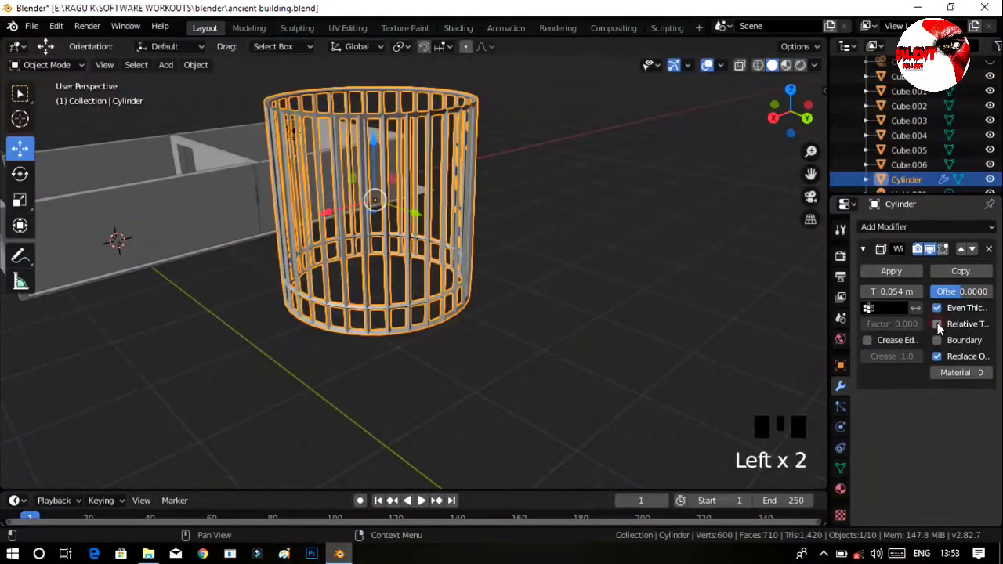
pyautogui.click(937, 324)
pyautogui.click(937, 324)
pyautogui.click(937, 323)
pyautogui.click(937, 323)
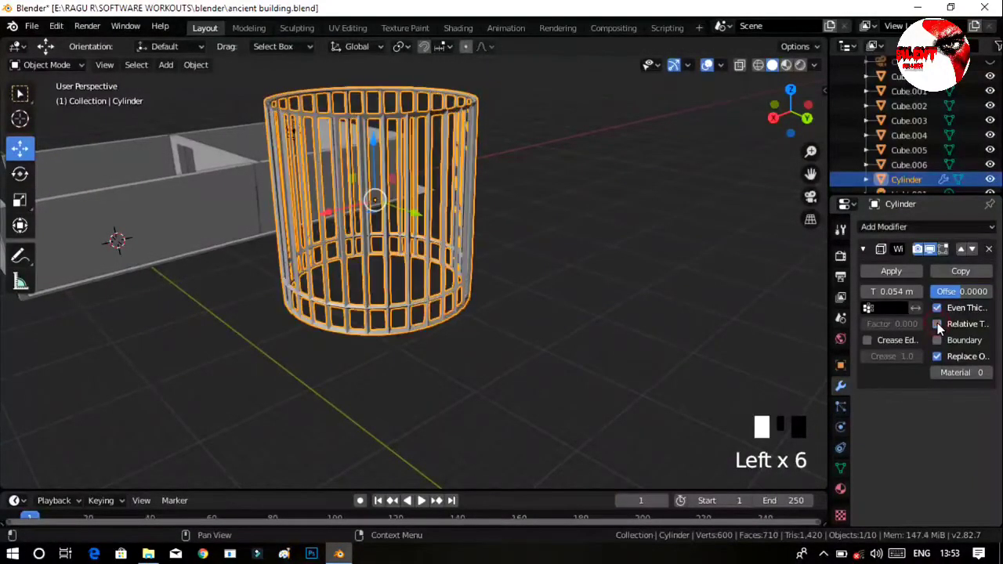
# Select the cylinder and stretch it along Z by a factor of about 1.244.
pyautogui.moveTo(446, 256); pyautogui.dragTo(389, 235, button='middle')
pyautogui.click(576, 255)
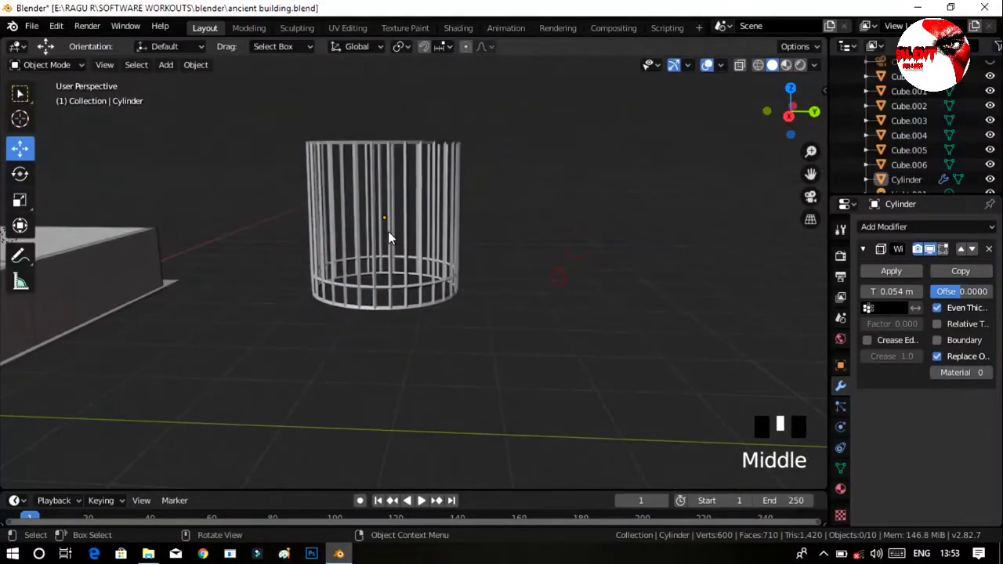
pyautogui.click(390, 235)
pyautogui.press('s')
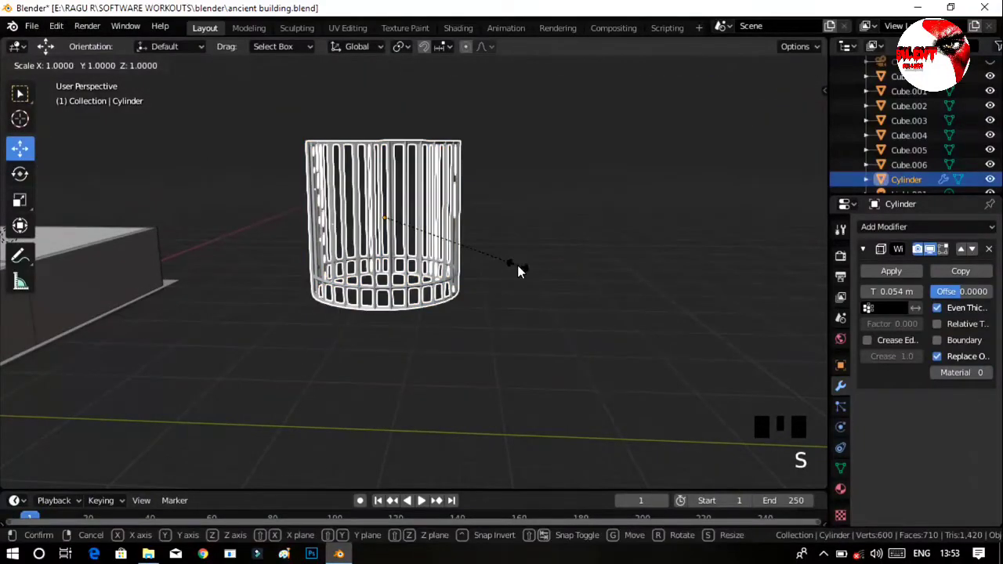
pyautogui.press('z')
pyautogui.click(543, 294)
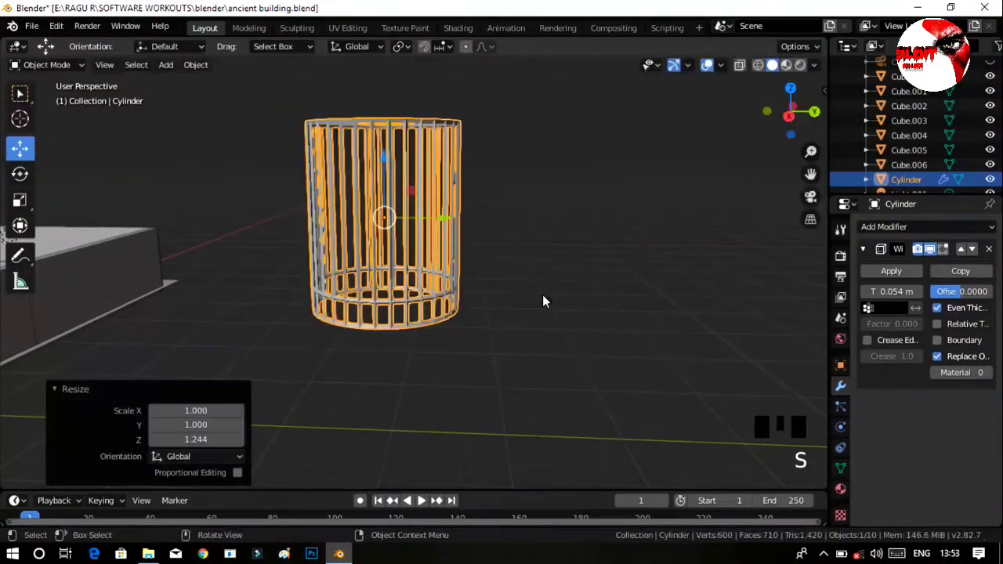
# Narrow the cylinder by scaling it about 0.604 along X and about 0.61 along Y.
pyautogui.moveTo(543, 294); pyautogui.dragTo(582, 305, button='middle')
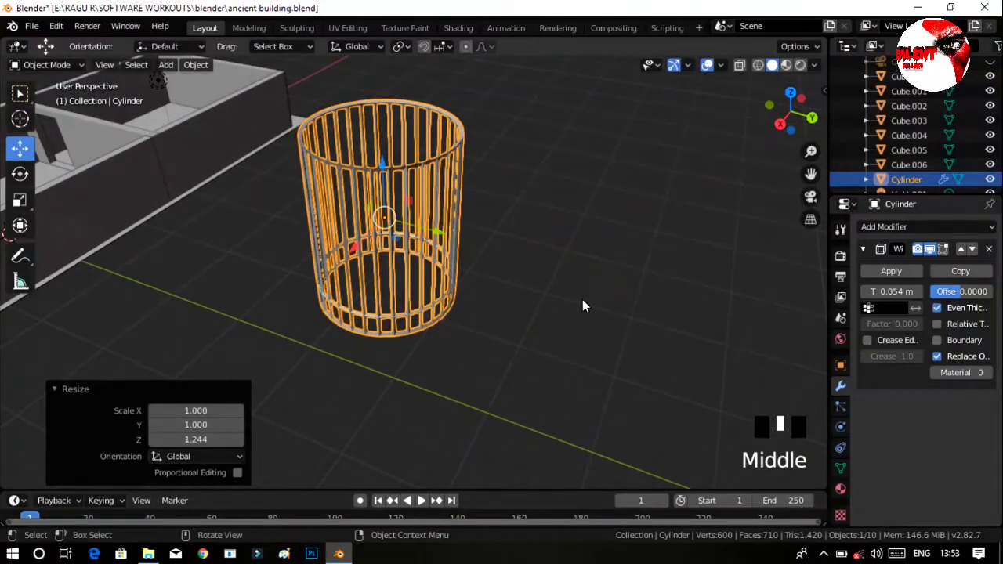
pyautogui.press('s')
pyautogui.press('x')
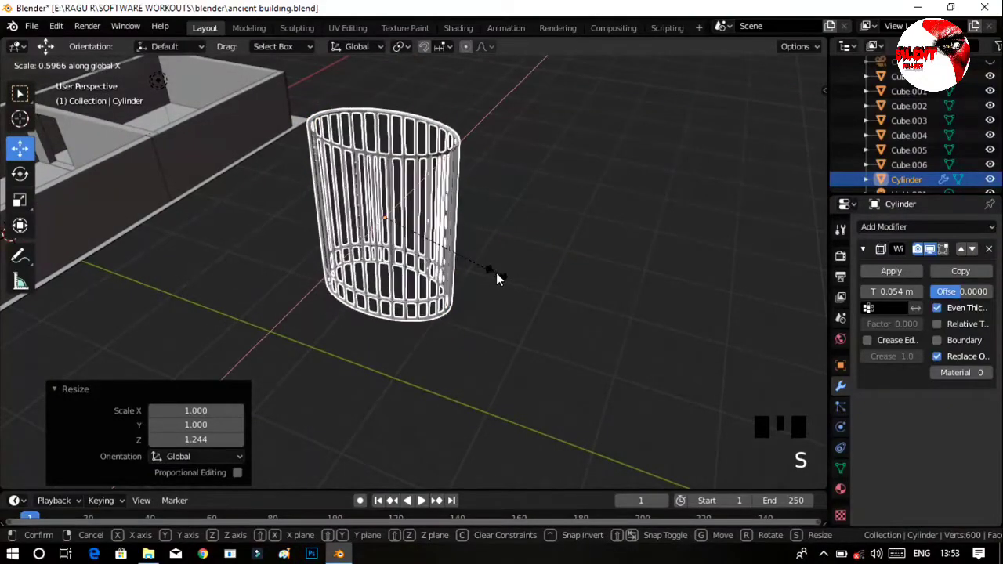
pyautogui.click(501, 276)
pyautogui.moveTo(501, 281); pyautogui.dragTo(526, 342, button='middle')
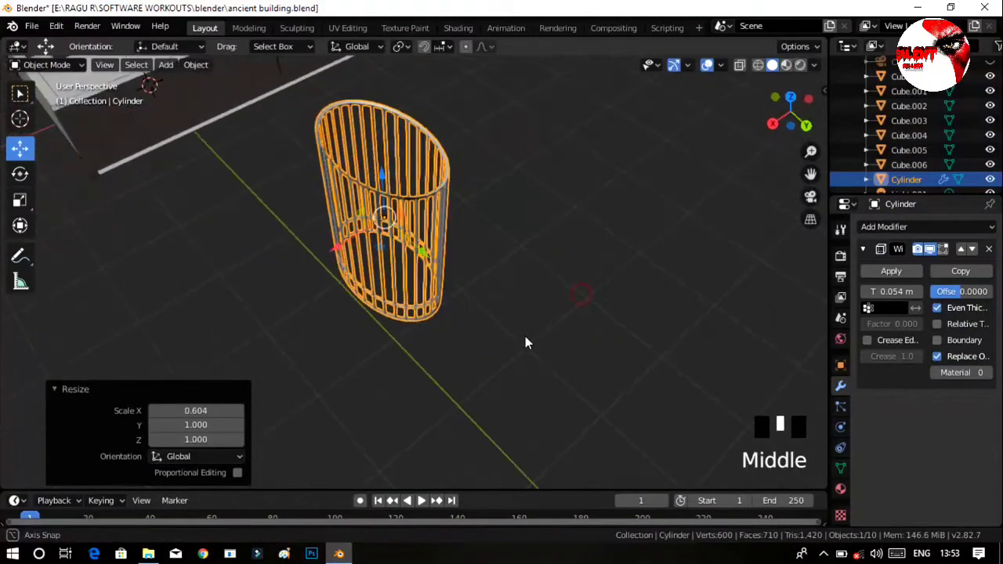
pyautogui.press('s')
pyautogui.press('y')
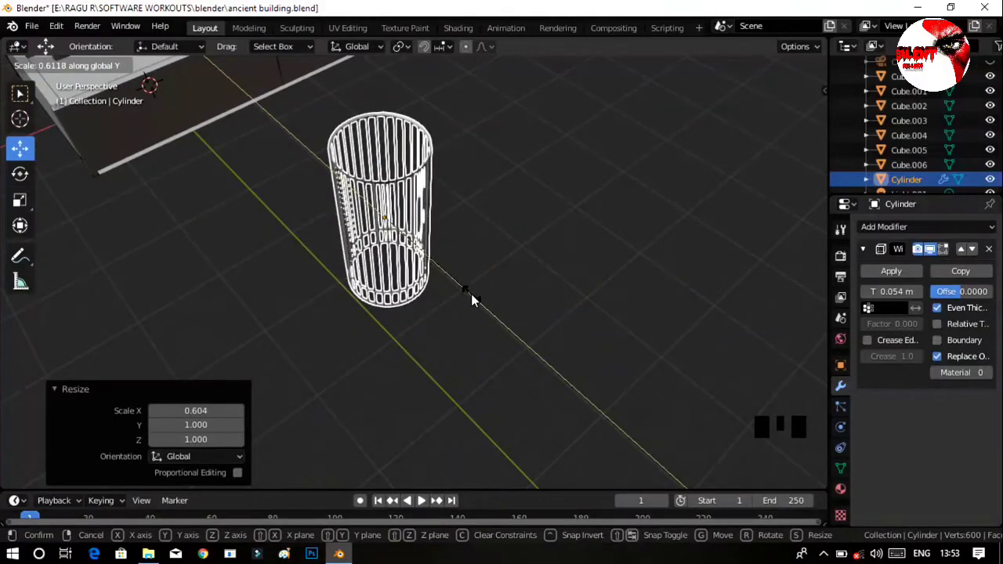
pyautogui.click(471, 294)
# Inspect the narrowed cylinder, select it, and show its material nodes in the Shading workspace.
pyautogui.moveTo(488, 337); pyautogui.dragTo(440, 245, button='middle')
pyautogui.moveTo(454, 244); pyautogui.dragTo(376, 296)
pyautogui.click(505, 237)
pyautogui.keyDown('ctrl'); pyautogui.moveTo(379, 321); pyautogui.dragTo(403, 282, button='middle'); pyautogui.keyUp('ctrl')
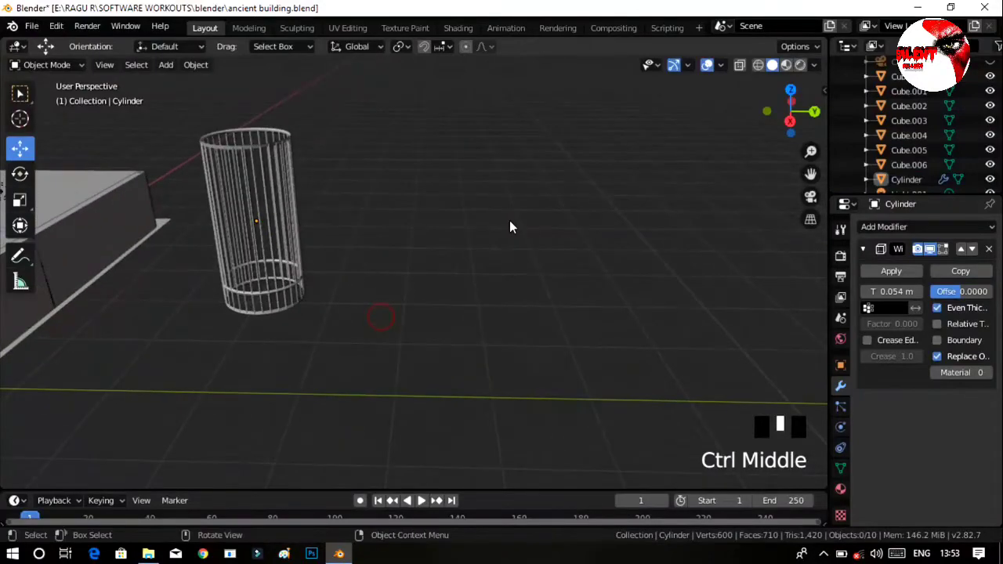
pyautogui.moveTo(509, 223); pyautogui.dragTo(302, 135, button='middle')
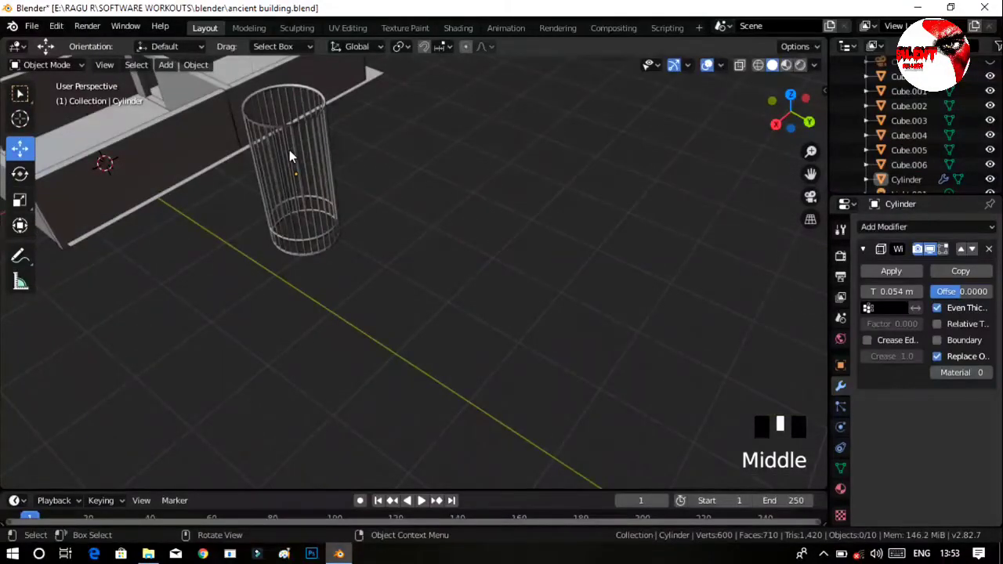
pyautogui.moveTo(371, 215); pyautogui.dragTo(282, 172, button='middle')
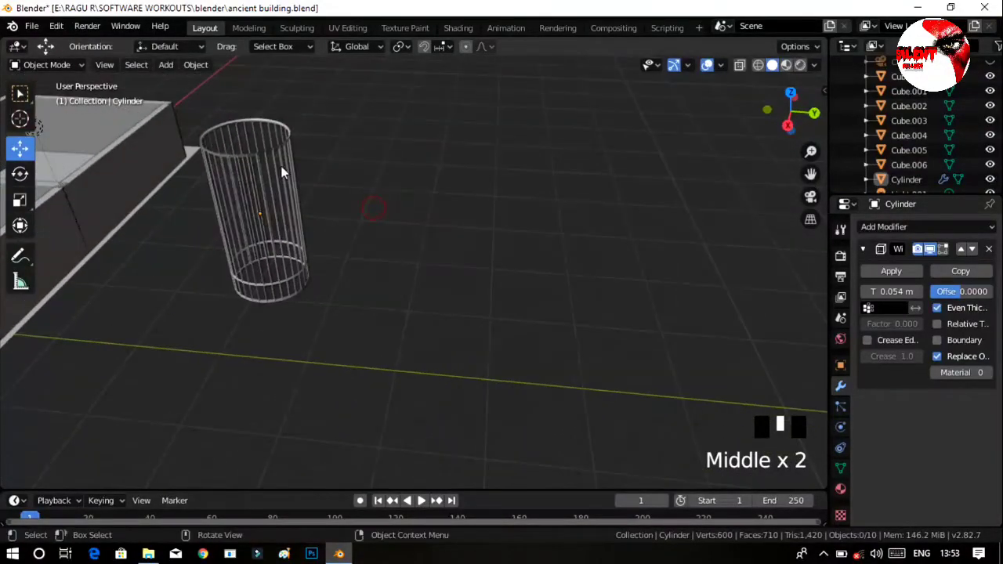
pyautogui.keyDown('ctrl'); pyautogui.moveTo(293, 235); pyautogui.dragTo(142, 188, button='middle'); pyautogui.keyUp('ctrl')
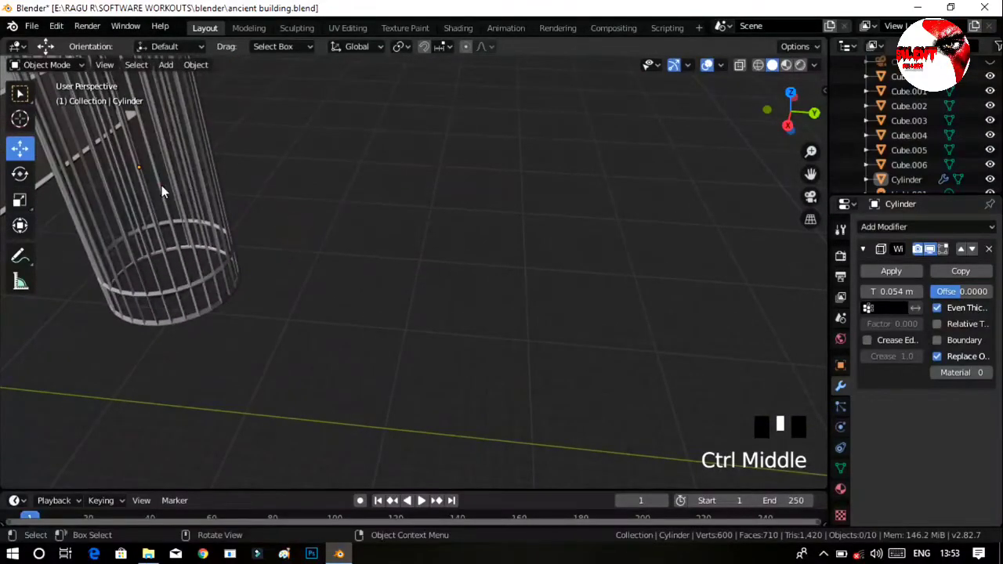
pyautogui.click(161, 185)
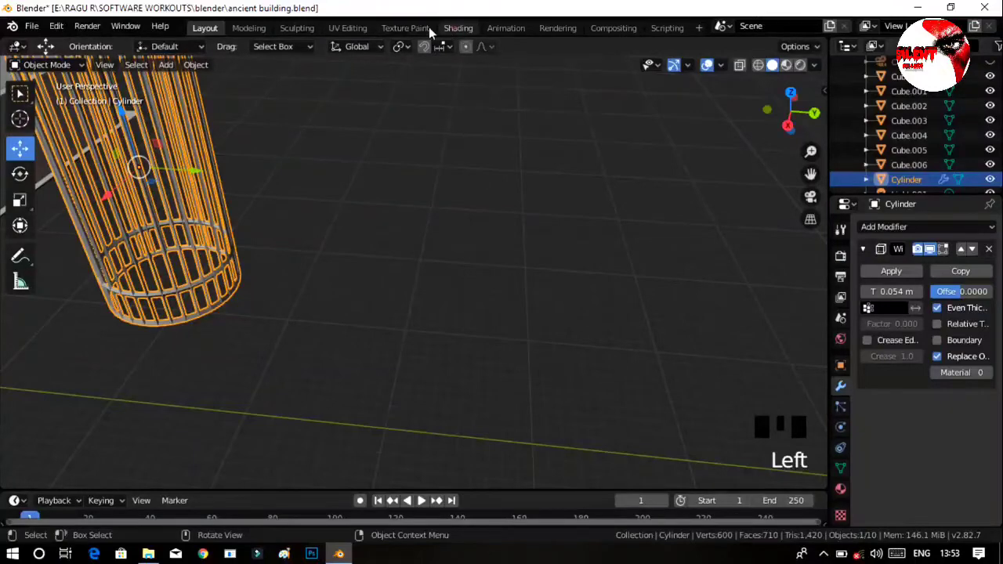
pyautogui.click(454, 29)
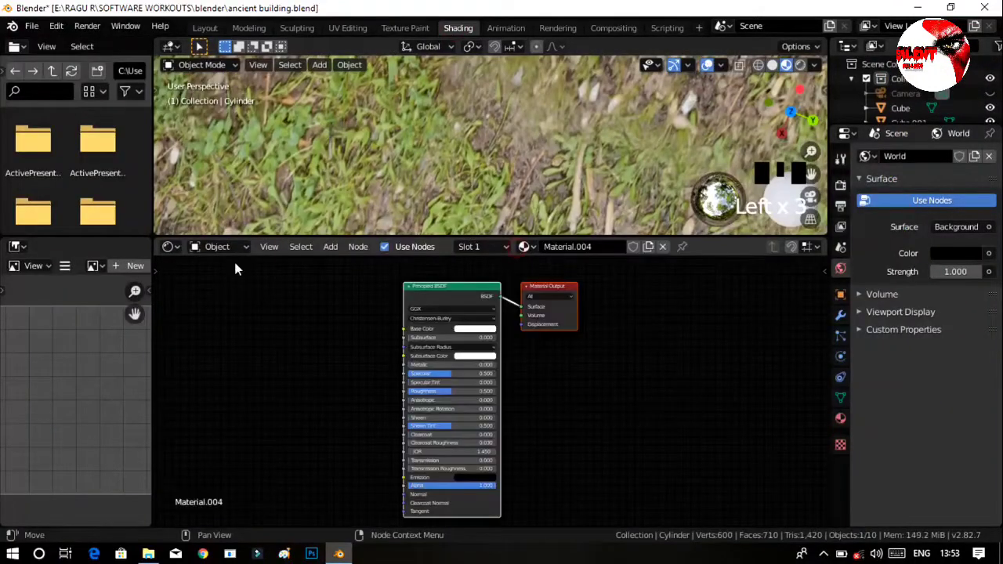
pyautogui.keyDown('ctrl'); pyautogui.moveTo(463, 130); pyautogui.dragTo(472, 220, button='middle'); pyautogui.keyUp('ctrl')
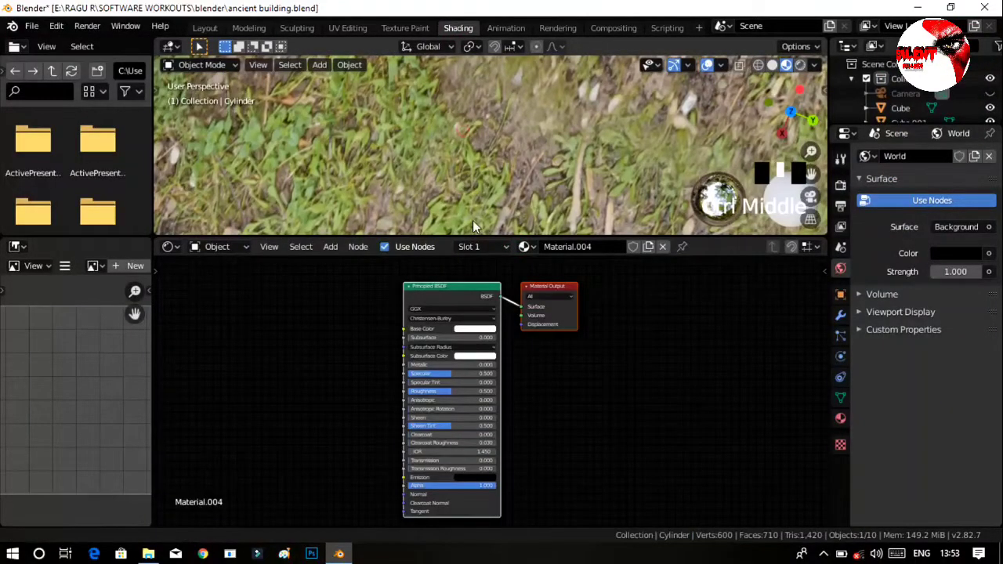
pyautogui.keyDown('ctrl'); pyautogui.moveTo(553, 142); pyautogui.dragTo(733, 6, button='middle'); pyautogui.keyUp('ctrl')
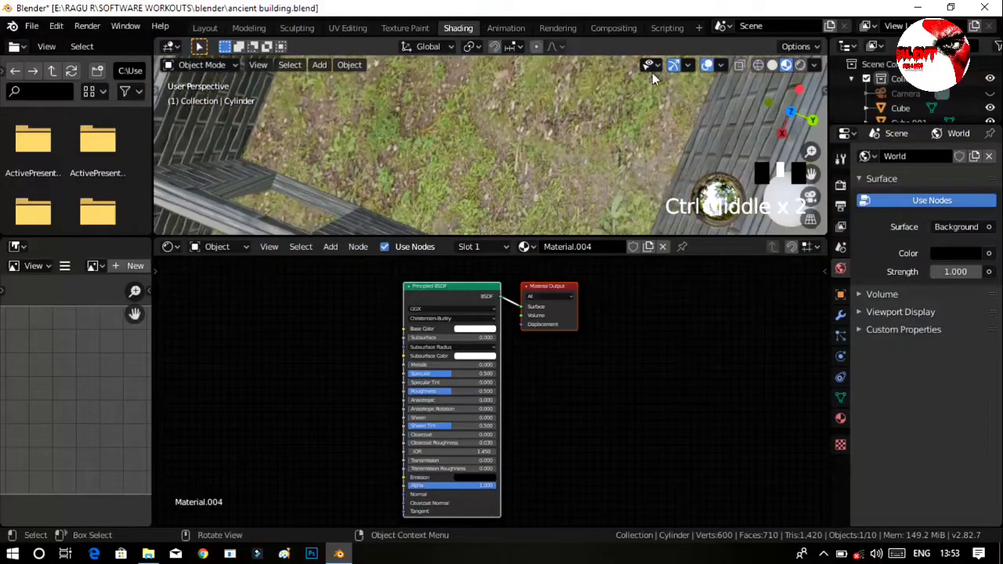
pyautogui.keyDown('ctrl'); pyautogui.moveTo(545, 98); pyautogui.dragTo(586, 98, button='middle'); pyautogui.keyUp('ctrl')
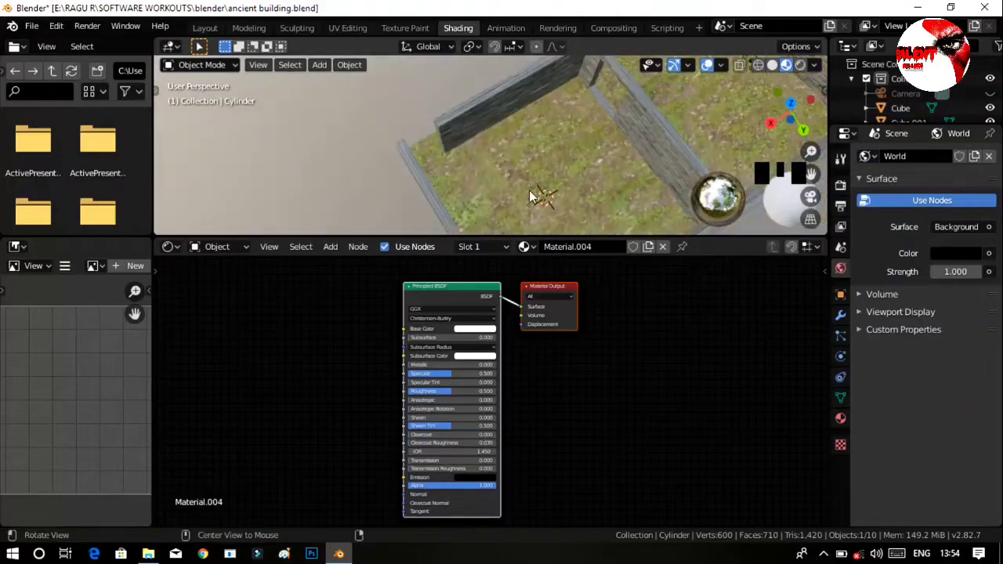
# Switch to File Explorer and look through the Concretea Plates Mossy texture folder, returning to the Blender folder.
pyautogui.click(148, 554)
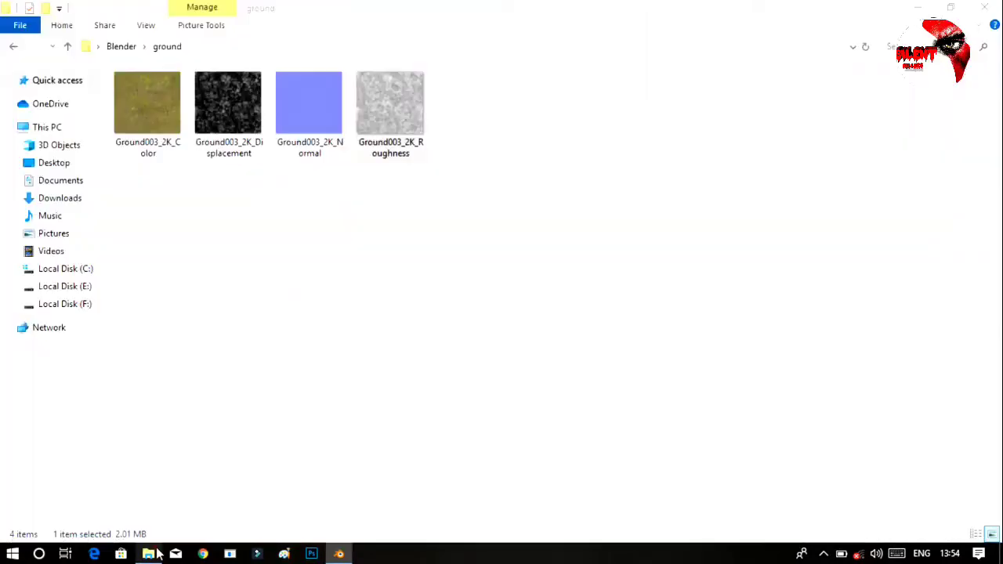
pyautogui.click(13, 49)
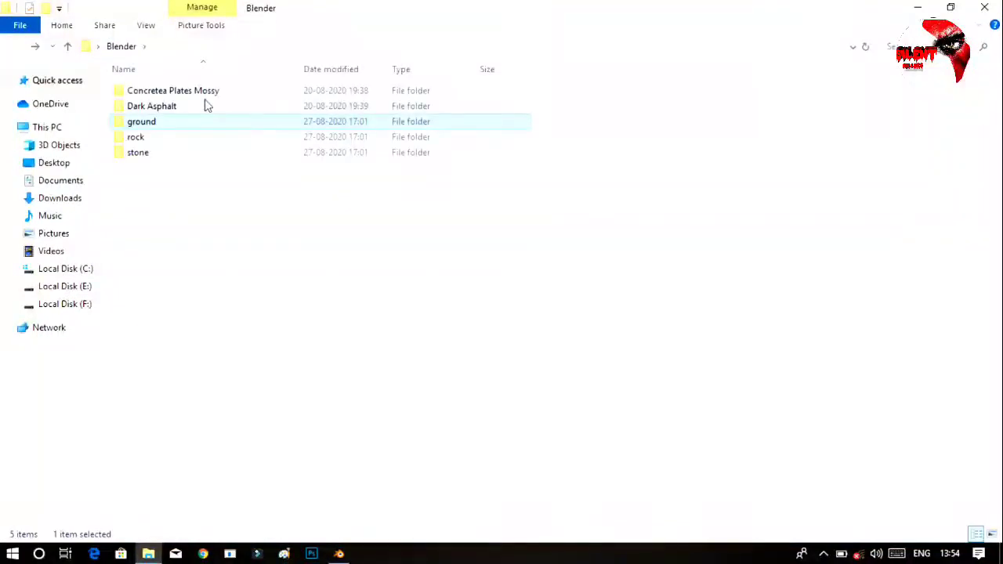
pyautogui.doubleClick(206, 94)
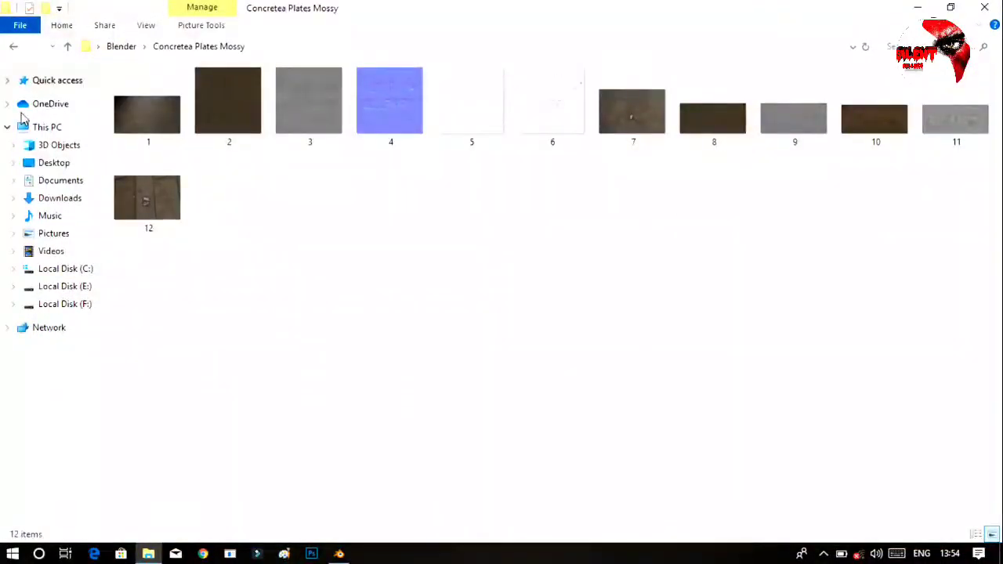
pyautogui.click(13, 47)
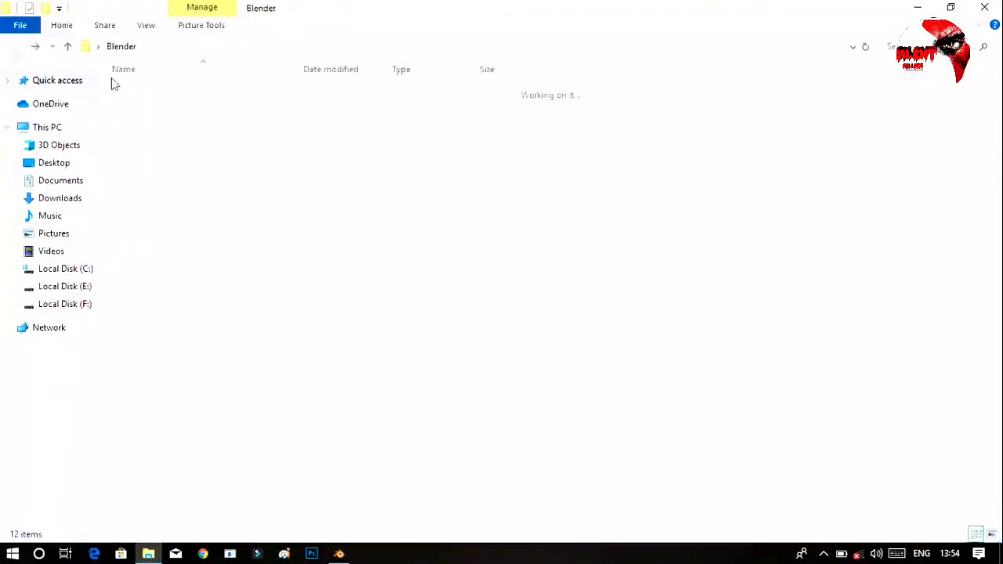
# Add image 10 from the Dark Asphalt folder as an image texture node beside the Principled BSDF in Material.004.
pyautogui.doubleClick(173, 103)
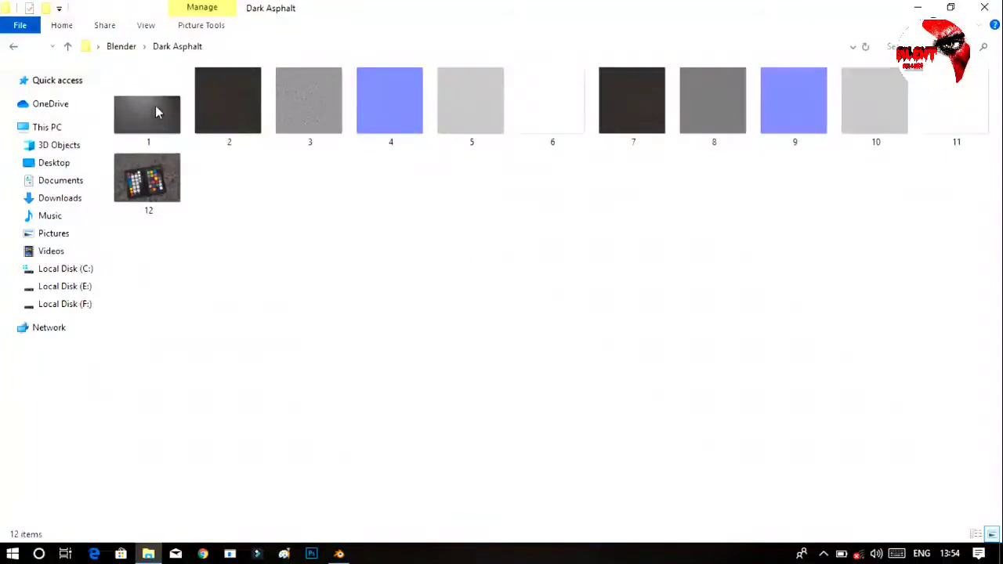
pyautogui.click(888, 125)
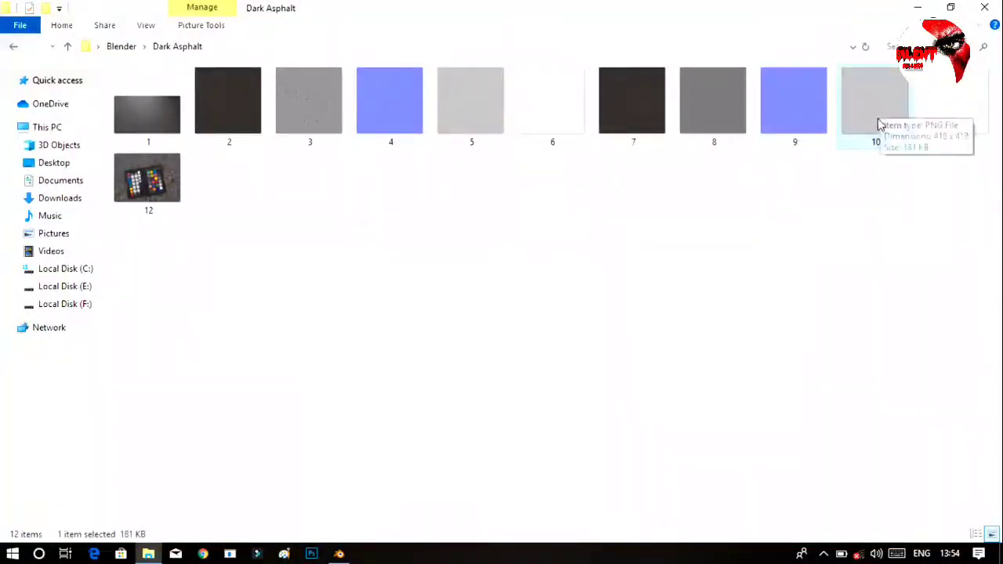
pyautogui.moveTo(872, 107); pyautogui.dragTo(317, 402)
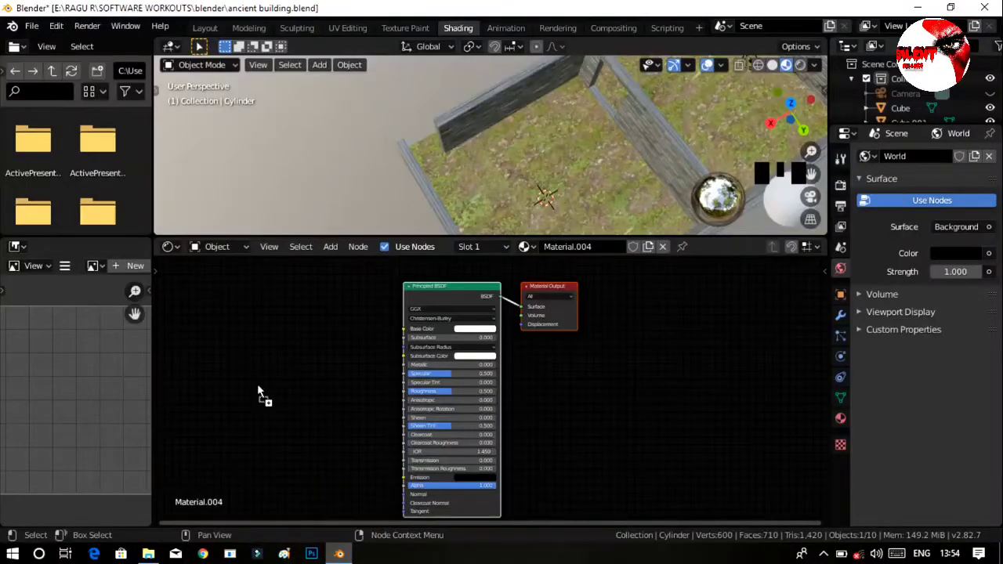
pyautogui.moveTo(258, 392); pyautogui.dragTo(261, 391)
pyautogui.click(361, 385)
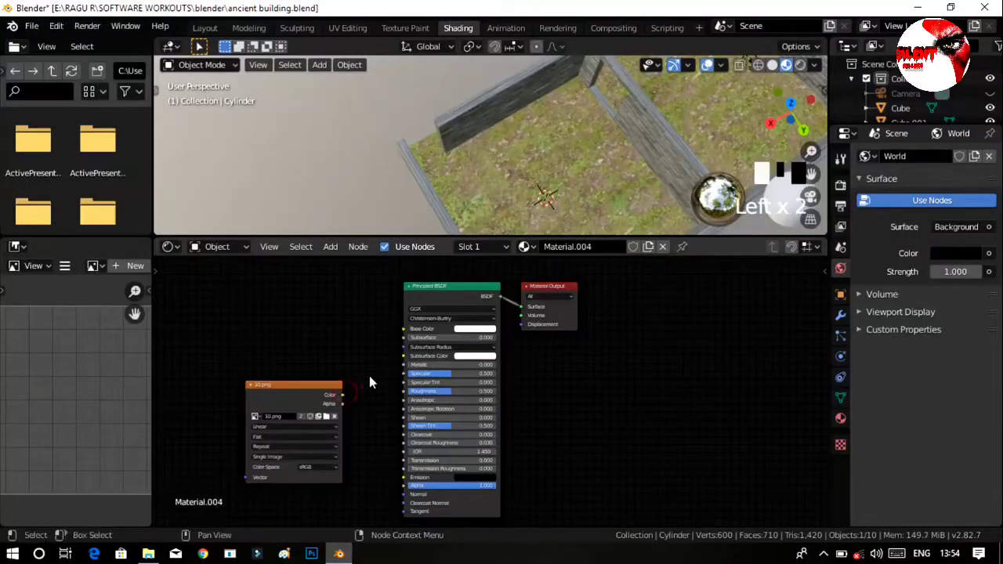
# Connect the 10.png texture's Color output to the Principled BSDF's Base Color and inspect the cylinder in the Layout workspace.
pyautogui.moveTo(345, 398); pyautogui.dragTo(405, 329)
pyautogui.click(205, 27)
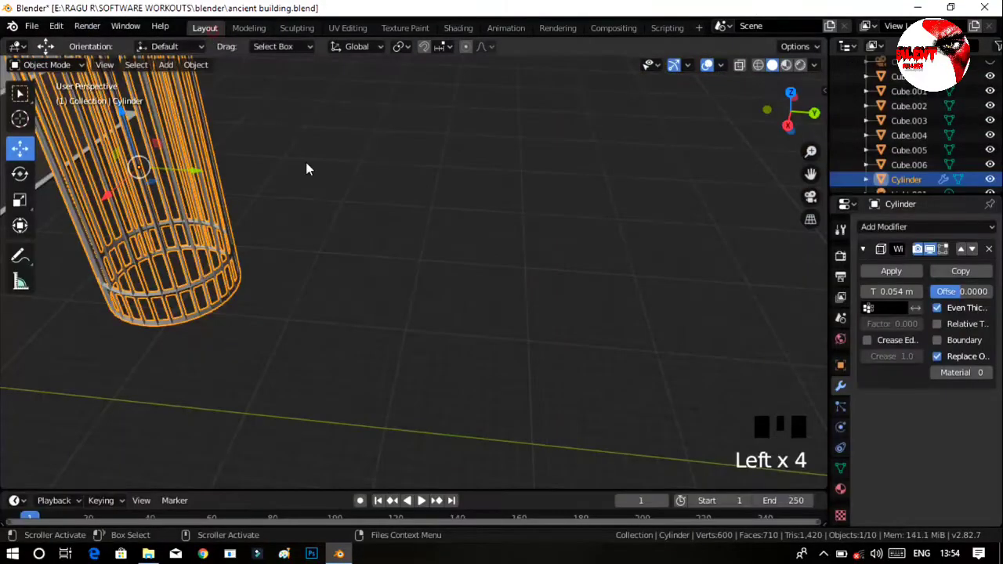
pyautogui.keyDown('ctrl'); pyautogui.moveTo(426, 195); pyautogui.dragTo(447, 221, button='middle'); pyautogui.keyUp('ctrl')
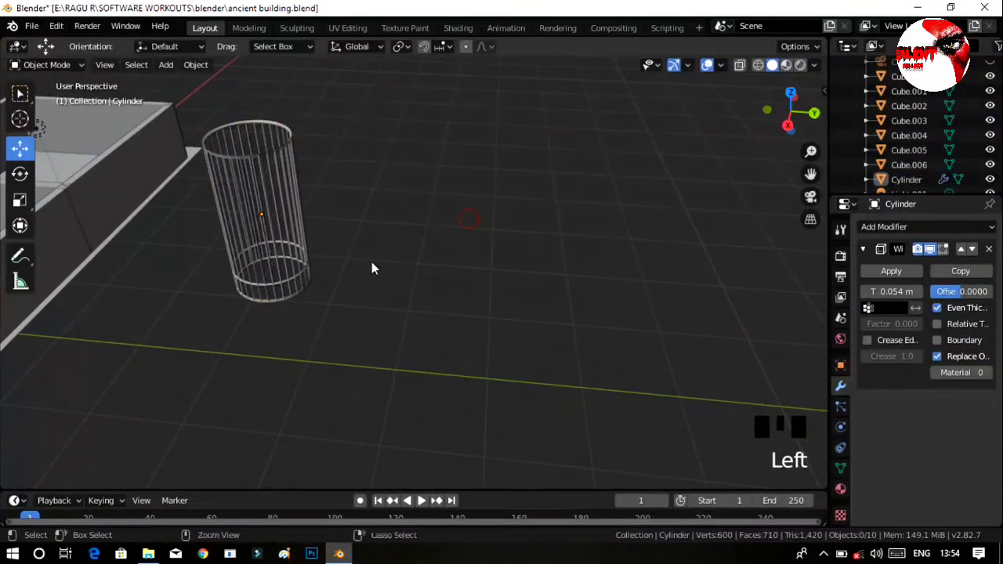
pyautogui.keyDown('ctrl'); pyautogui.moveTo(372, 269); pyautogui.dragTo(311, 229, button='middle'); pyautogui.keyUp('ctrl')
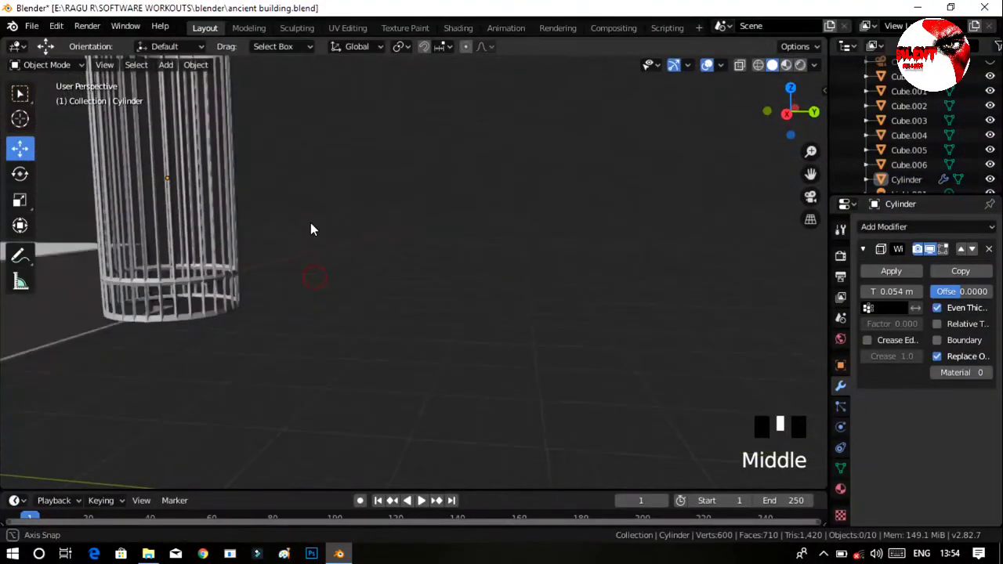
pyautogui.moveTo(811, 174)
pyautogui.mouseDown()
pyautogui.moveTo(92, 258)
pyautogui.moveTo(114, 277)
pyautogui.mouseUp()
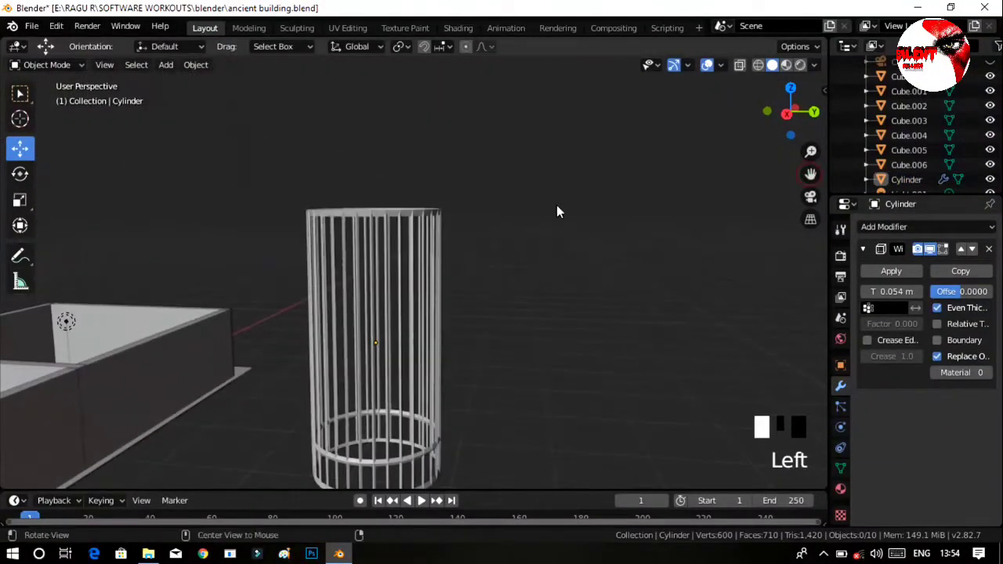
pyautogui.moveTo(557, 212); pyautogui.dragTo(423, 299, button='middle')
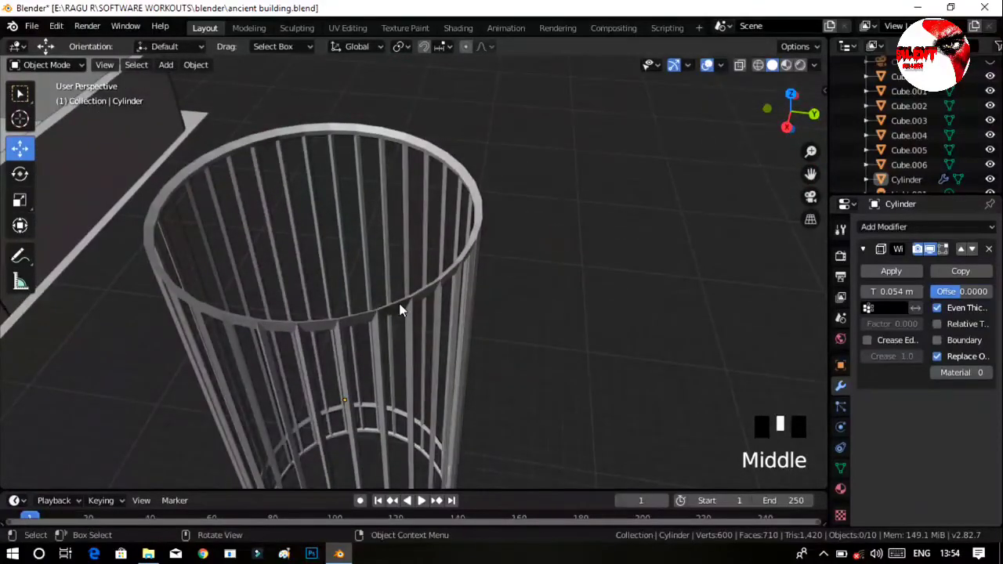
# Set the thickness of the cylinder's Wireframe modifier to 0.06 m.
pyautogui.click(399, 309)
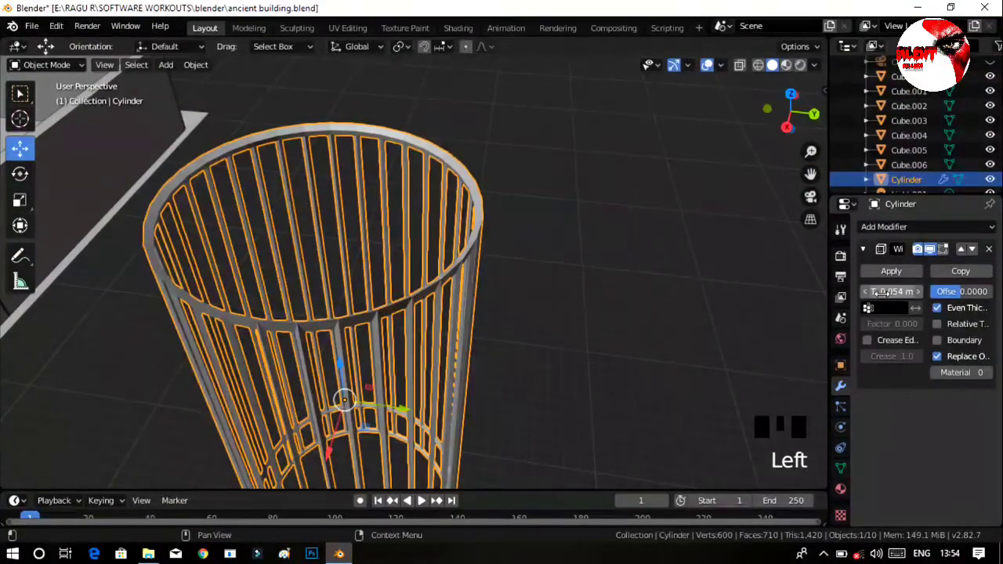
pyautogui.moveTo(880, 292); pyautogui.dragTo(835, 325)
pyautogui.moveTo(625, 341); pyautogui.dragTo(613, 325, button='middle')
pyautogui.moveTo(902, 292); pyautogui.dragTo(951, 292)
pyautogui.click(577, 340)
pyautogui.moveTo(578, 340); pyautogui.dragTo(580, 313, button='middle')
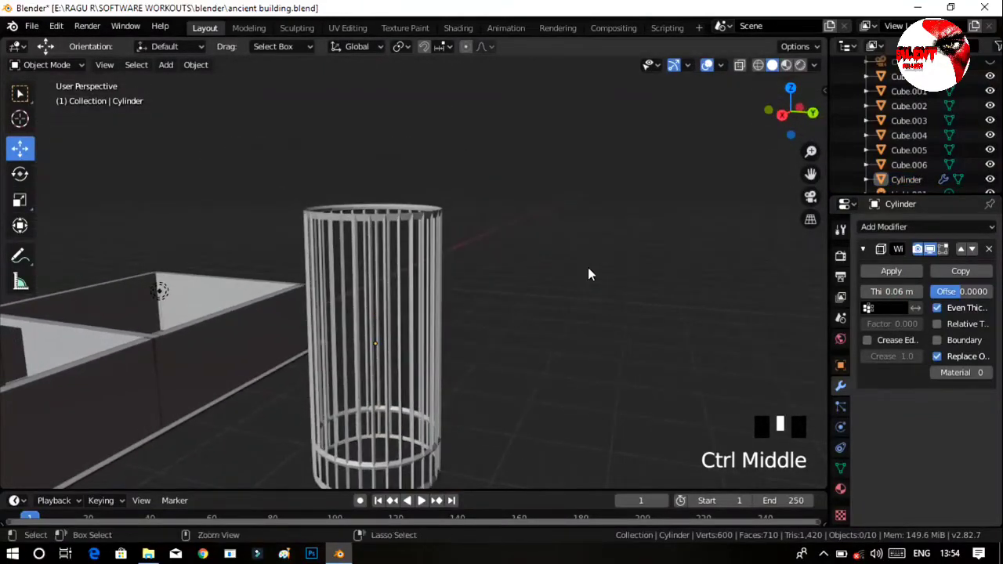
# Select the cylinder and reposition its 10.png texture node close beside the Principled BSDF in the Shading workspace.
pyautogui.keyDown('ctrl'); pyautogui.moveTo(589, 273); pyautogui.dragTo(416, 282, button='middle'); pyautogui.keyUp('ctrl')
pyautogui.click(416, 282)
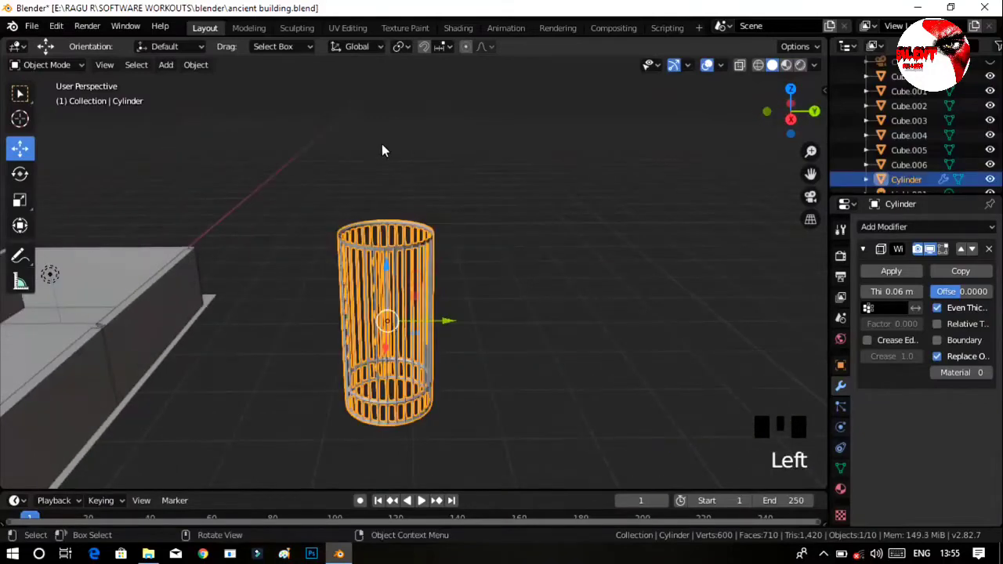
pyautogui.click(458, 28)
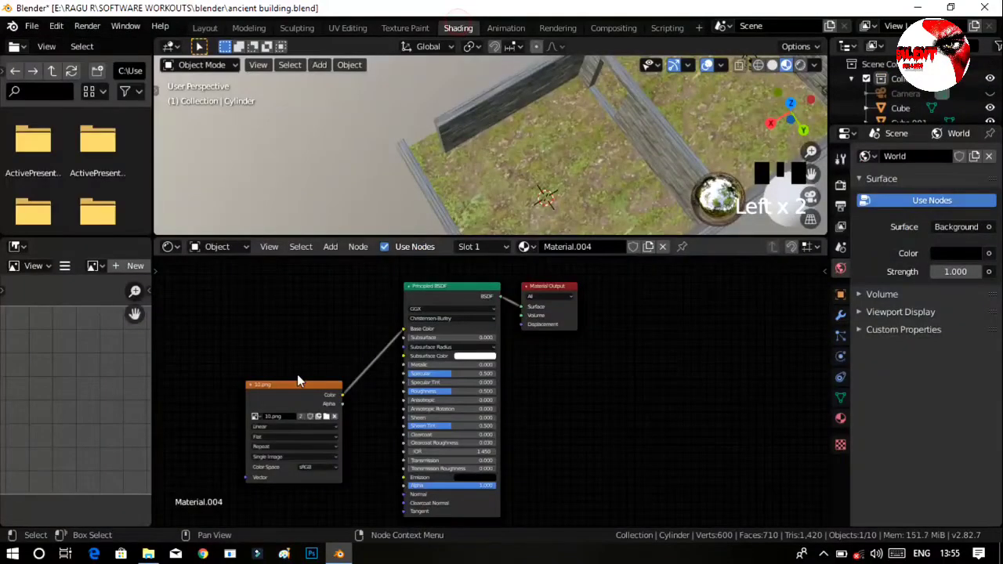
pyautogui.moveTo(297, 380); pyautogui.dragTo(339, 297)
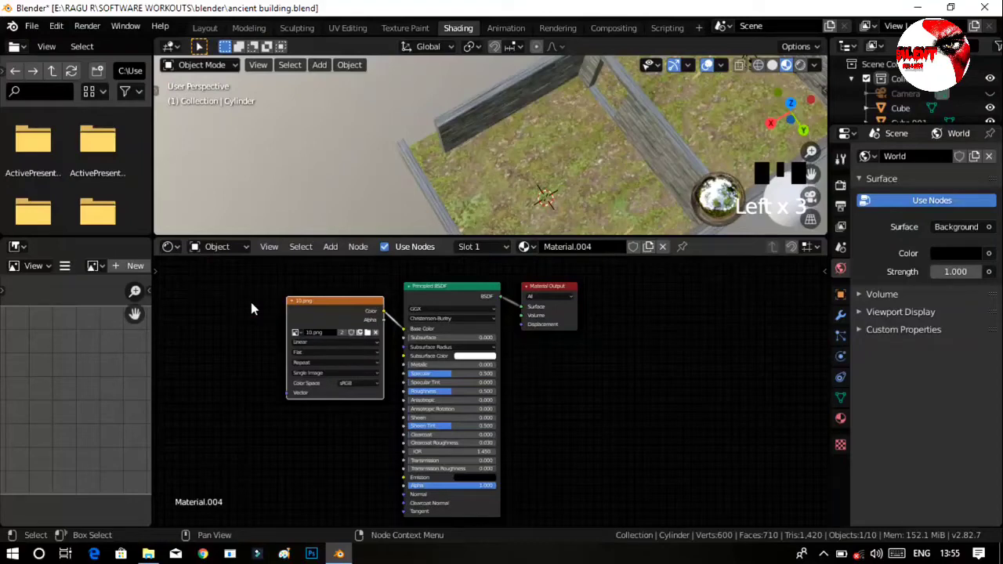
# Add a Noise Texture node and connect its Color output to the 10.png node's Vector input.
pyautogui.hotkey('shift', 'a')
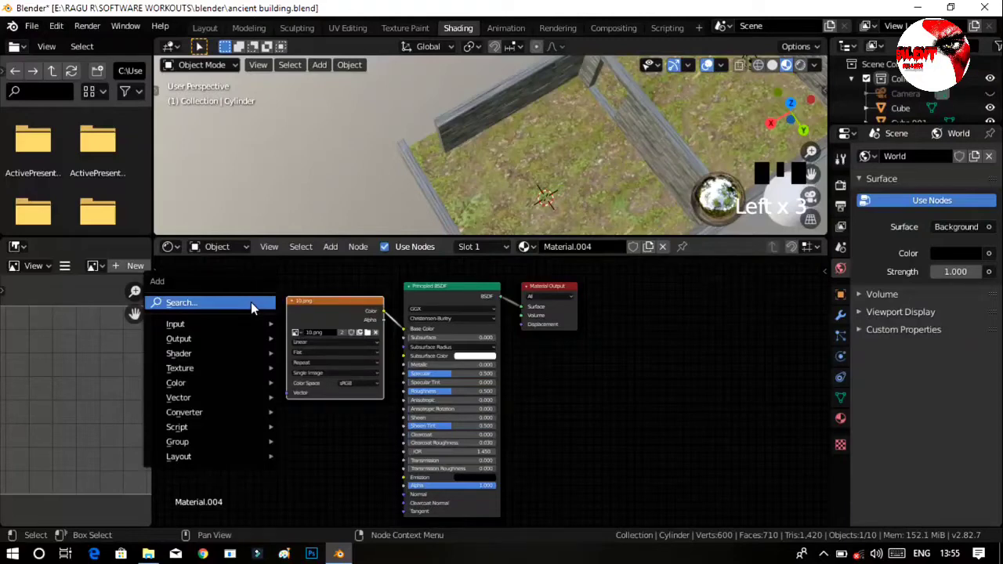
pyautogui.moveTo(254, 369)
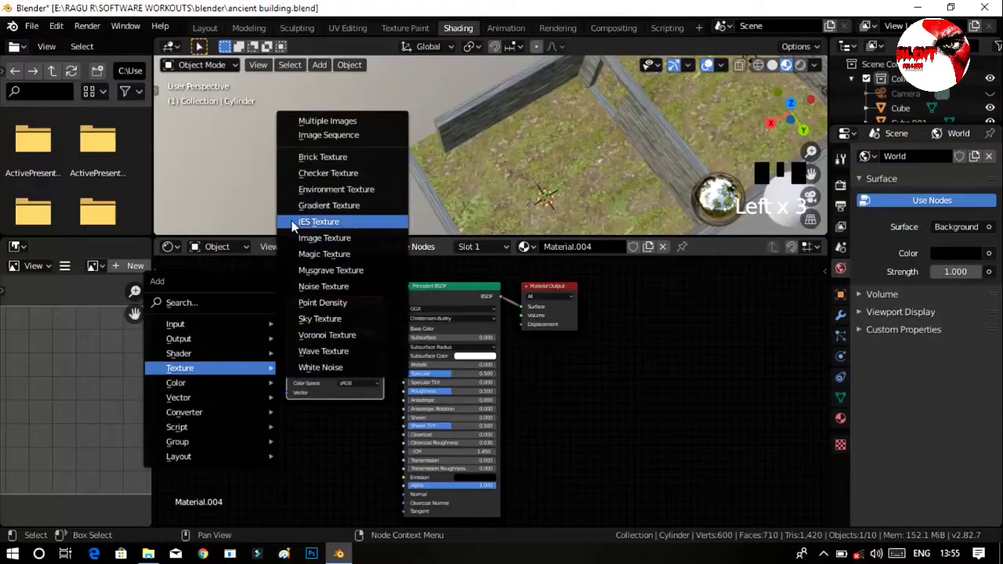
pyautogui.click(323, 287)
pyautogui.click(178, 353)
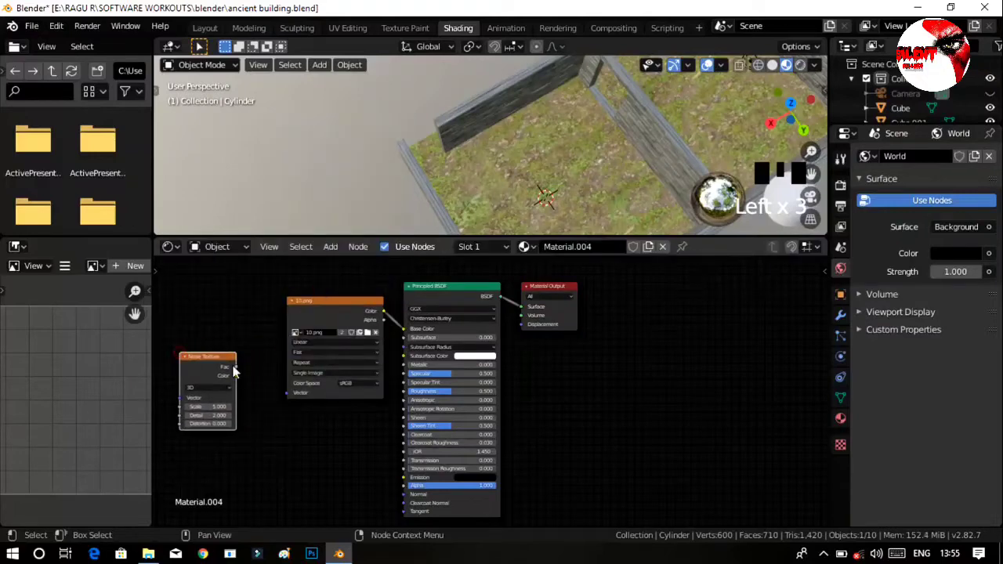
pyautogui.moveTo(238, 376); pyautogui.dragTo(257, 358)
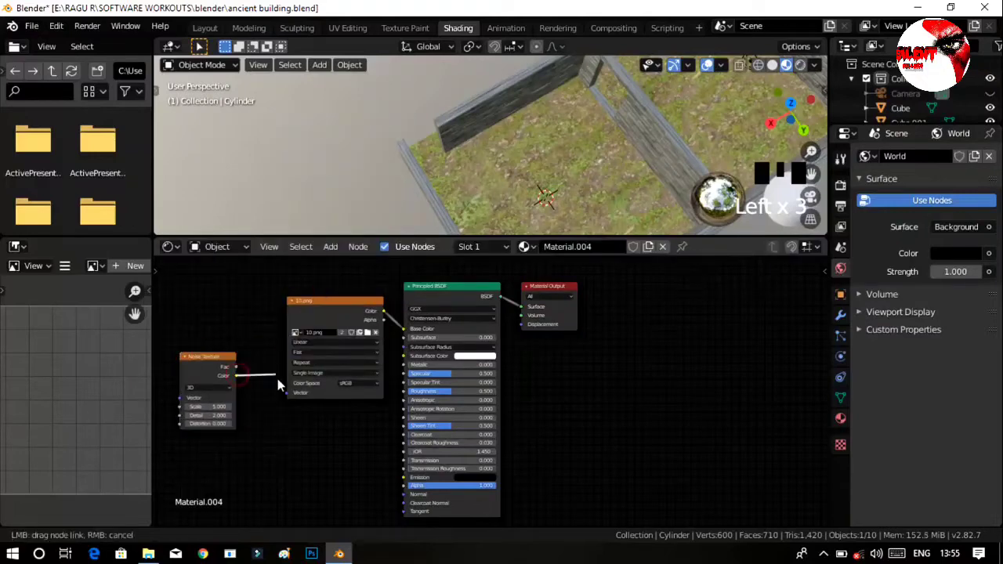
pyautogui.moveTo(291, 402); pyautogui.dragTo(288, 394)
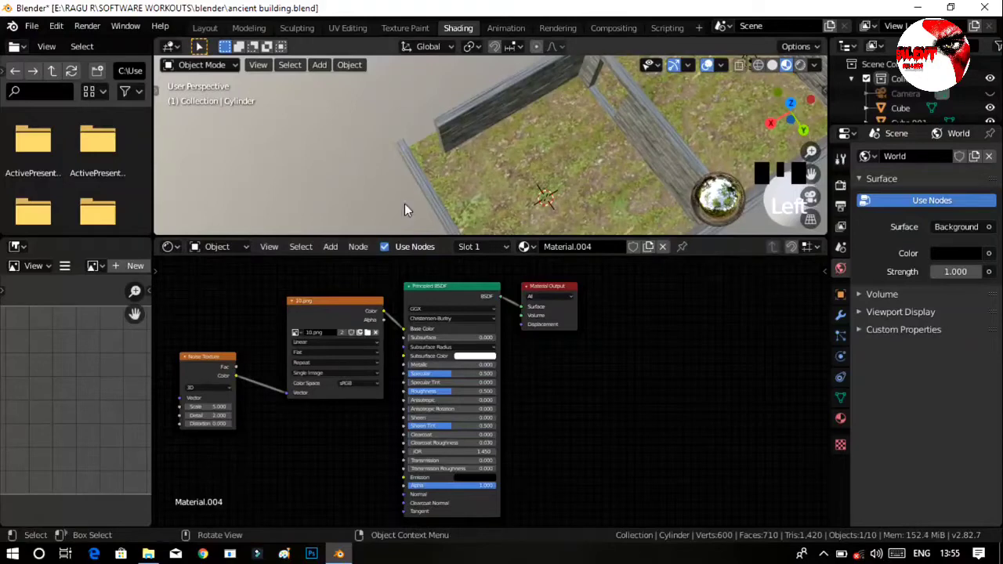
# Show the Layout viewport in Material Preview shading and examine the noise-mapped texture on the cylinder's bars up close.
pyautogui.click(205, 28)
pyautogui.moveTo(340, 195)
pyautogui.keyDown('ctrl'); pyautogui.mouseDown(button='middle')
pyautogui.moveTo(452, 378)
pyautogui.moveTo(456, 329)
pyautogui.mouseUp(button='middle'); pyautogui.keyUp('ctrl')
pyautogui.click(548, 312)
pyautogui.moveTo(567, 310); pyautogui.dragTo(518, 297, button='middle')
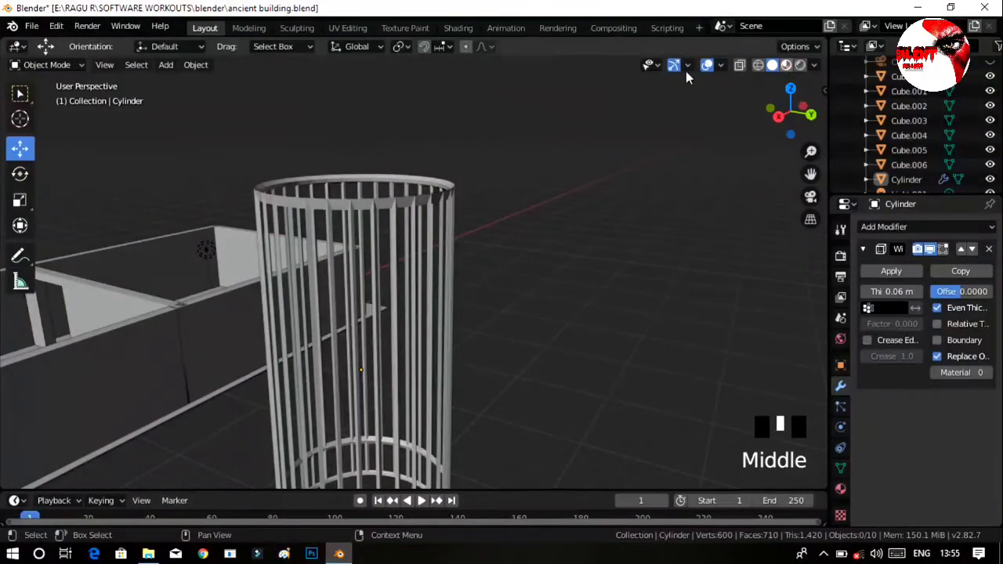
pyautogui.click(786, 65)
pyautogui.moveTo(517, 308); pyautogui.dragTo(540, 235, button='middle')
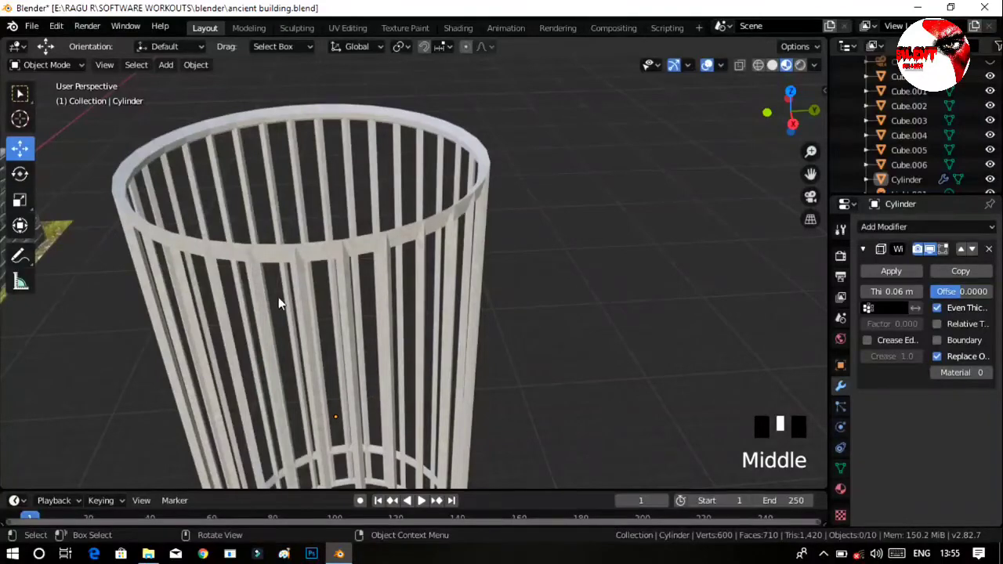
pyautogui.moveTo(415, 333); pyautogui.dragTo(336, 303, button='middle')
pyautogui.moveTo(424, 267); pyautogui.dragTo(505, 222, button='middle')
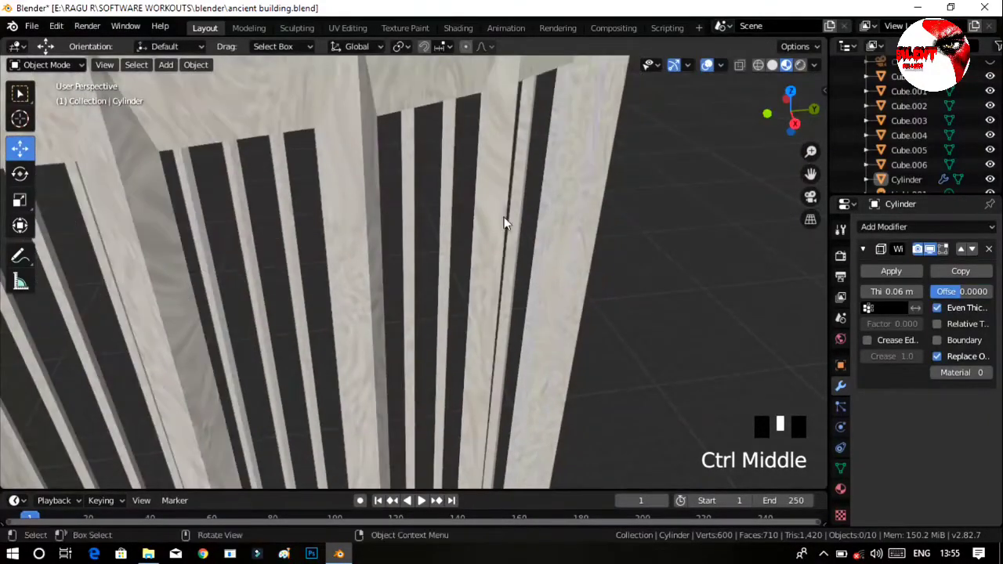
pyautogui.keyDown('ctrl'); pyautogui.moveTo(564, 160); pyautogui.dragTo(566, 189, button='middle'); pyautogui.keyUp('ctrl')
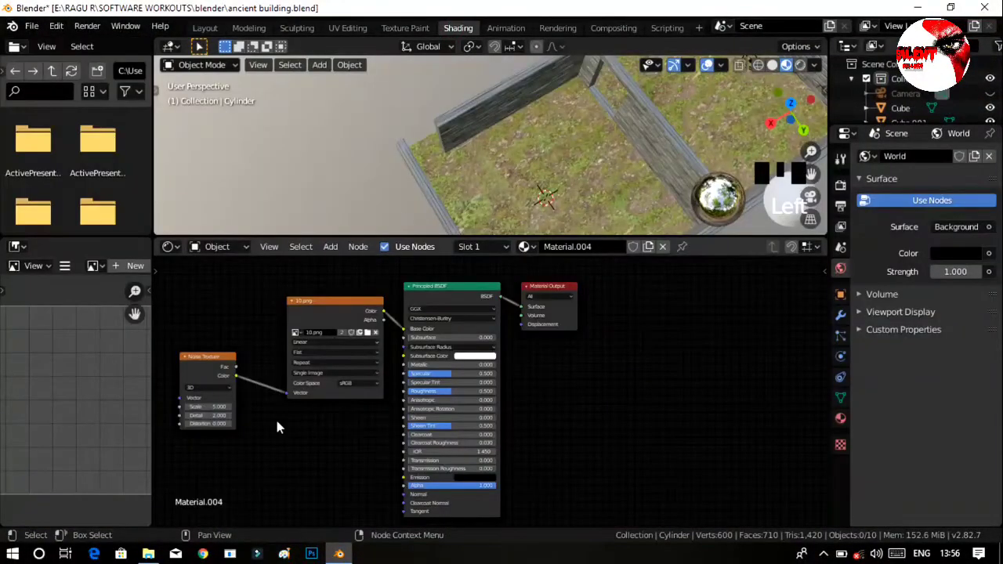
# Compare the cylinder's look with the noise link to the 10.png Vector input removed, and restore the link.
pyautogui.moveTo(288, 393); pyautogui.dragTo(251, 353)
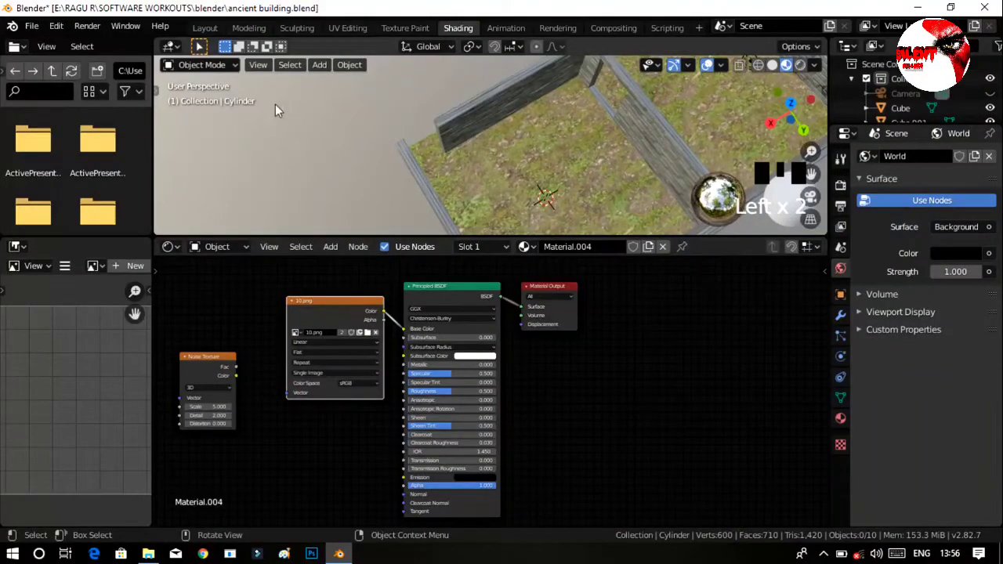
pyautogui.click(205, 28)
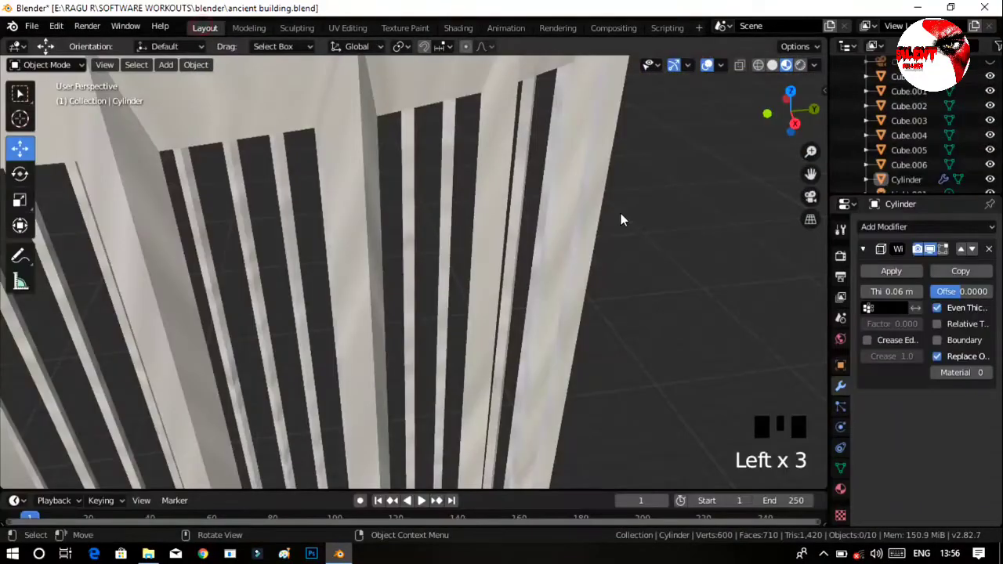
pyautogui.keyDown('ctrl'); pyautogui.moveTo(640, 224); pyautogui.dragTo(647, 217, button='middle'); pyautogui.keyUp('ctrl')
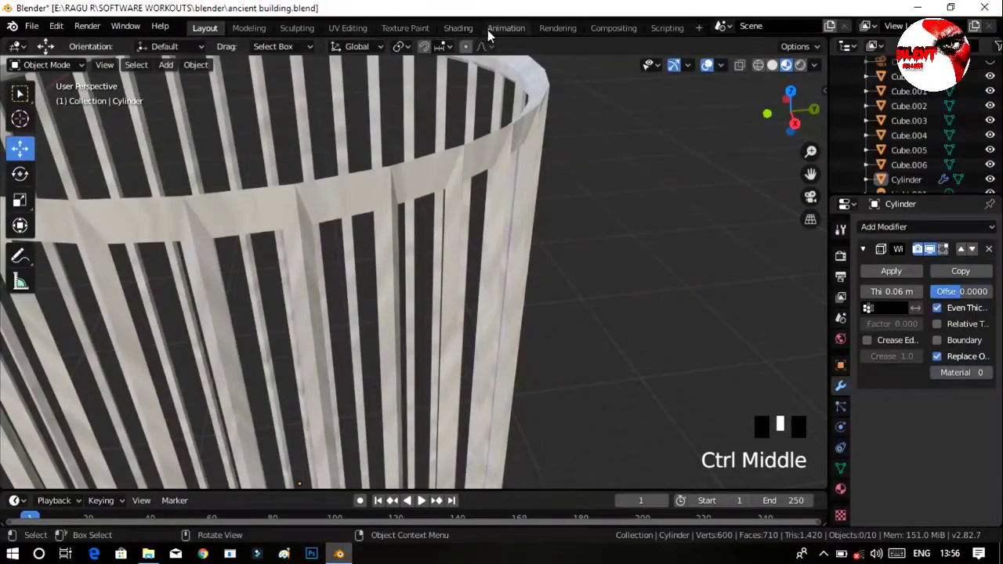
pyautogui.click(459, 28)
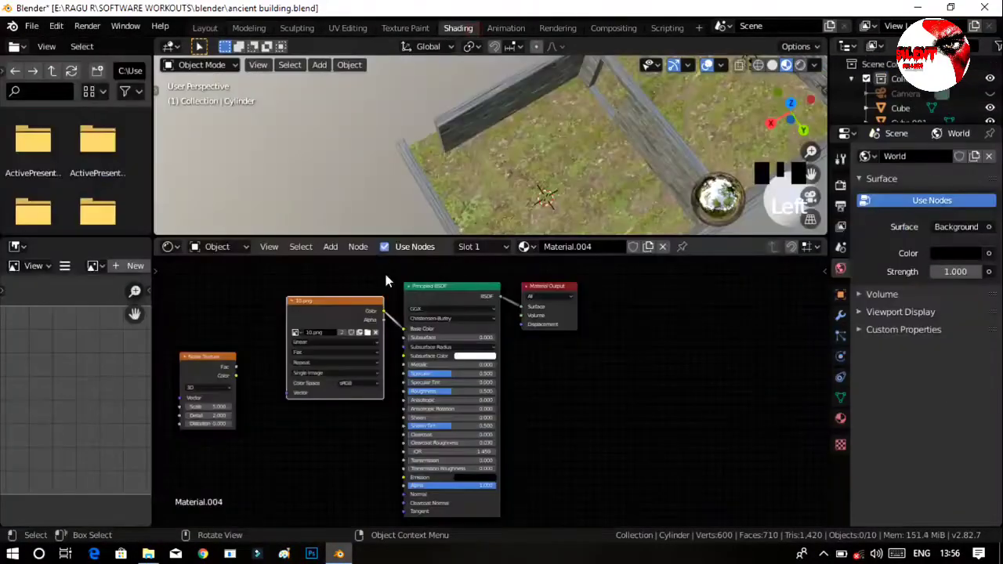
pyautogui.click(238, 374)
pyautogui.moveTo(236, 376); pyautogui.dragTo(287, 392)
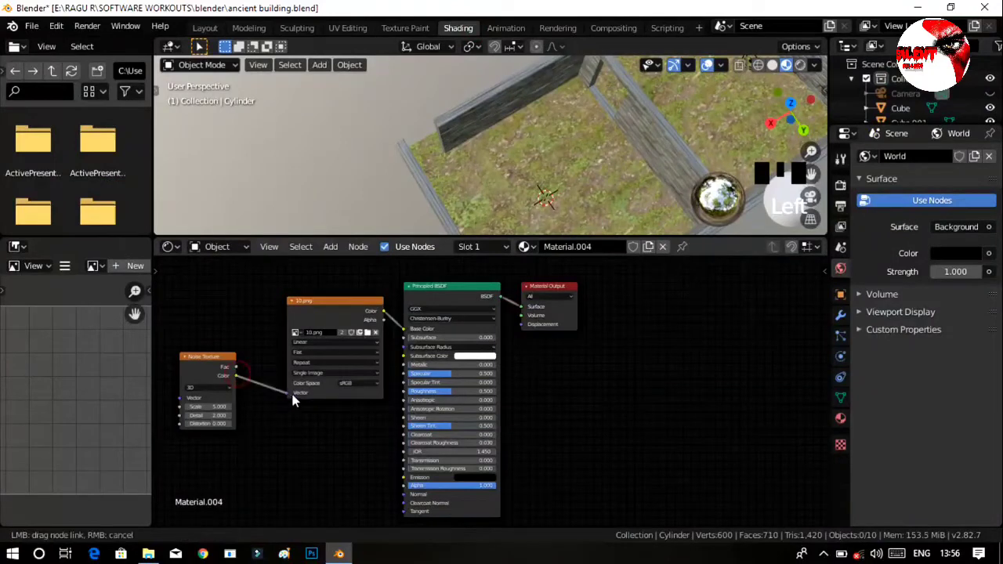
# Set the Noise Texture's scale to 16.1, detail to 3.3 and distortion to 1.9.
pyautogui.keyDown('ctrl'); pyautogui.moveTo(227, 454); pyautogui.dragTo(188, 366, button='middle'); pyautogui.keyUp('ctrl')
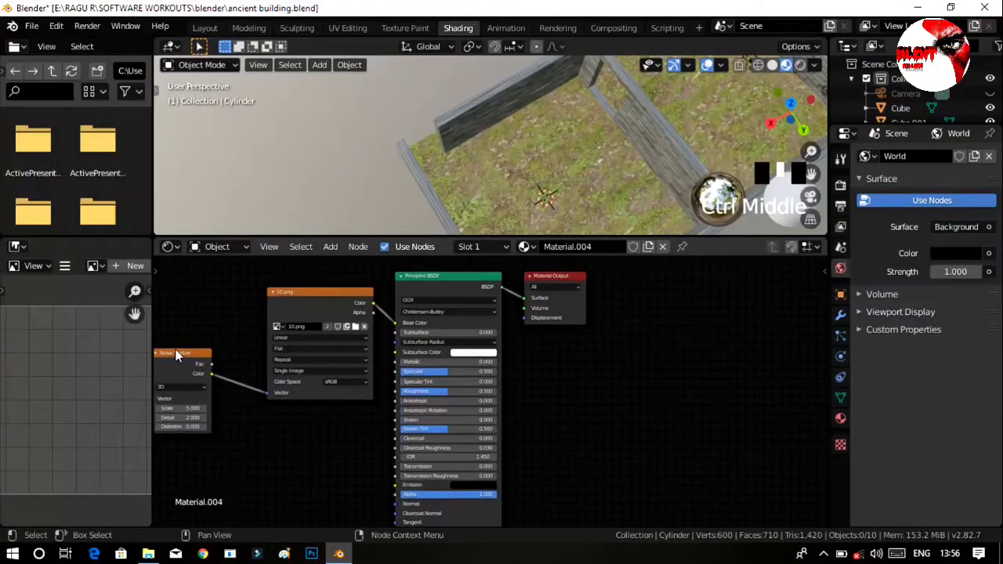
pyautogui.moveTo(177, 355); pyautogui.dragTo(204, 354)
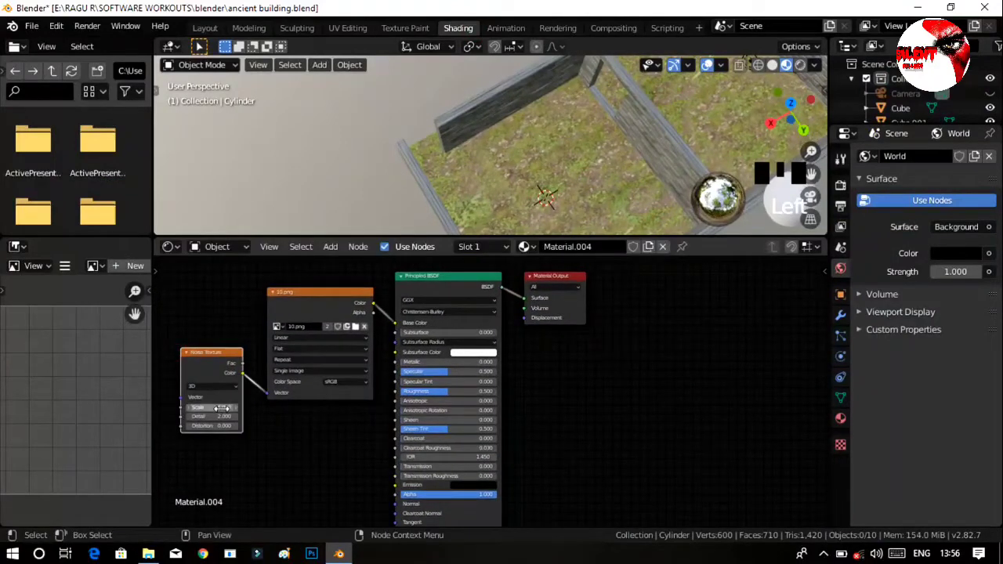
pyautogui.click(224, 408)
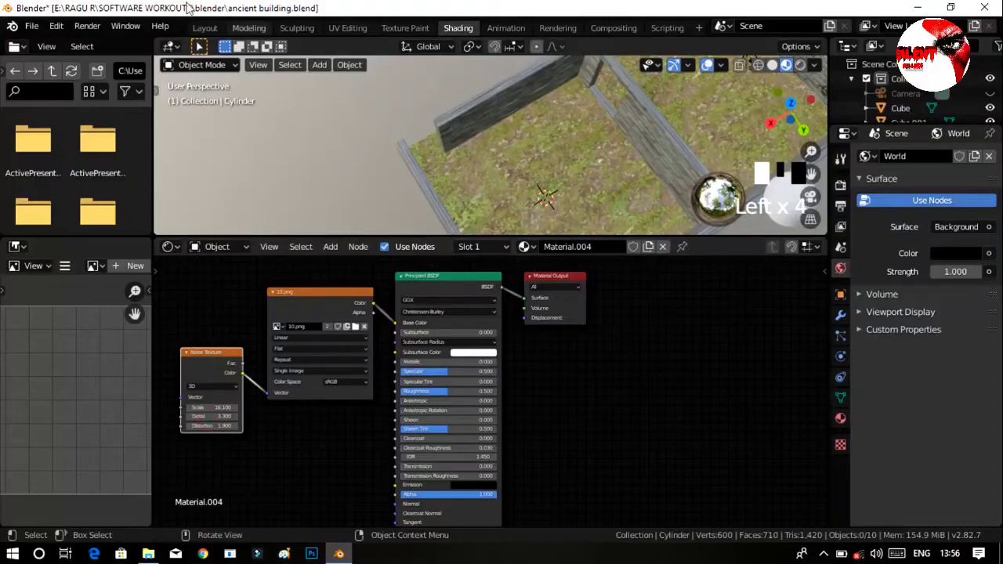
# Check the cylinder in the Layout workspace, and set its Principled BSDF specular to 0.332 and roughness to 1.0.
pyautogui.click(204, 28)
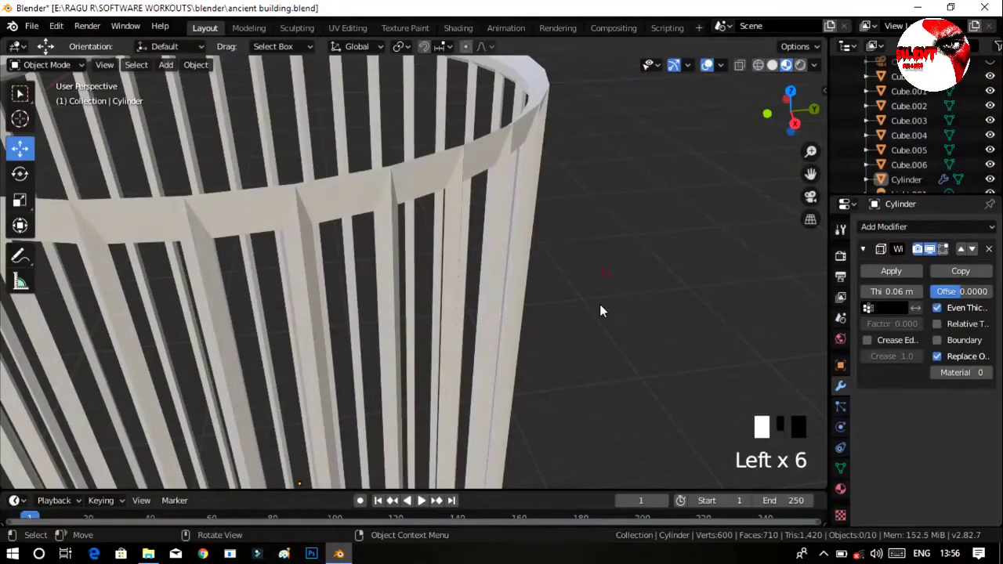
pyautogui.keyDown('ctrl'); pyautogui.moveTo(607, 271); pyautogui.dragTo(611, 215, button='middle'); pyautogui.keyUp('ctrl')
pyautogui.moveTo(593, 316); pyautogui.dragTo(441, 275, button='middle')
pyautogui.keyDown('ctrl'); pyautogui.moveTo(530, 307); pyautogui.dragTo(551, 215, button='middle'); pyautogui.keyUp('ctrl')
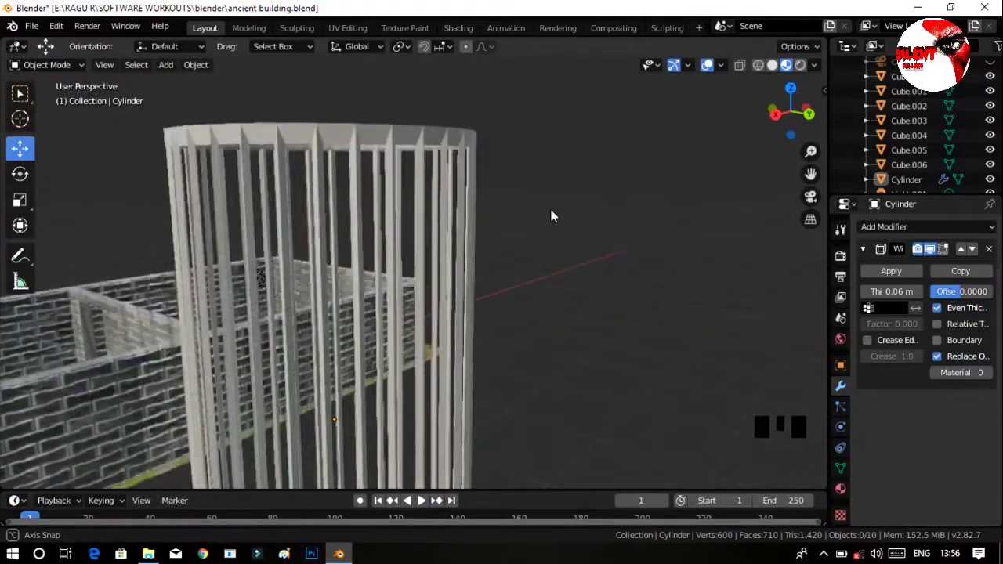
pyautogui.click(462, 28)
pyautogui.moveTo(428, 393); pyautogui.dragTo(466, 394)
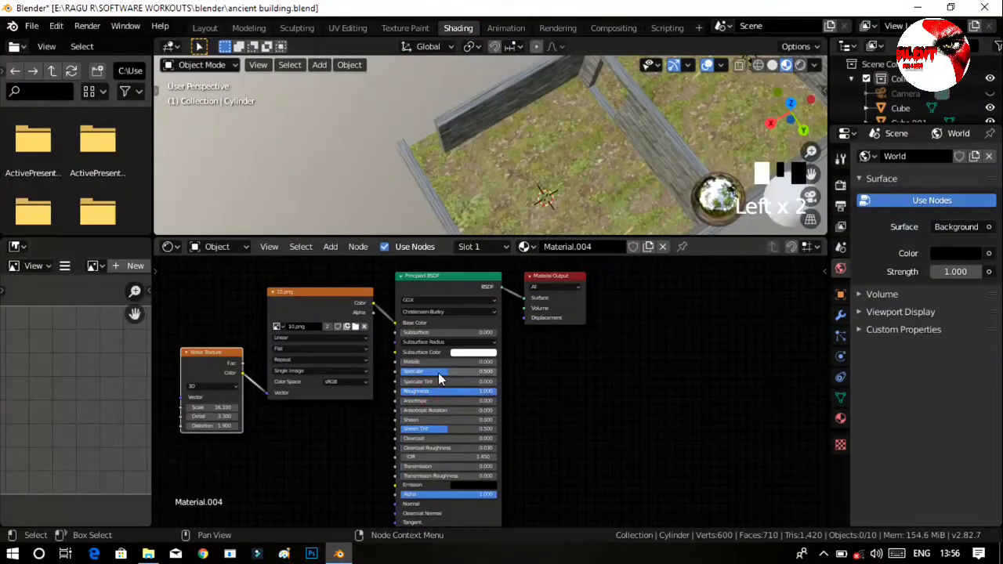
# Move the cylinder -42.6 m along Y and shift it along X to the far-end room of the building.
pyautogui.click(204, 28)
pyautogui.moveTo(536, 254); pyautogui.dragTo(420, 290, button='middle')
pyautogui.click(420, 290)
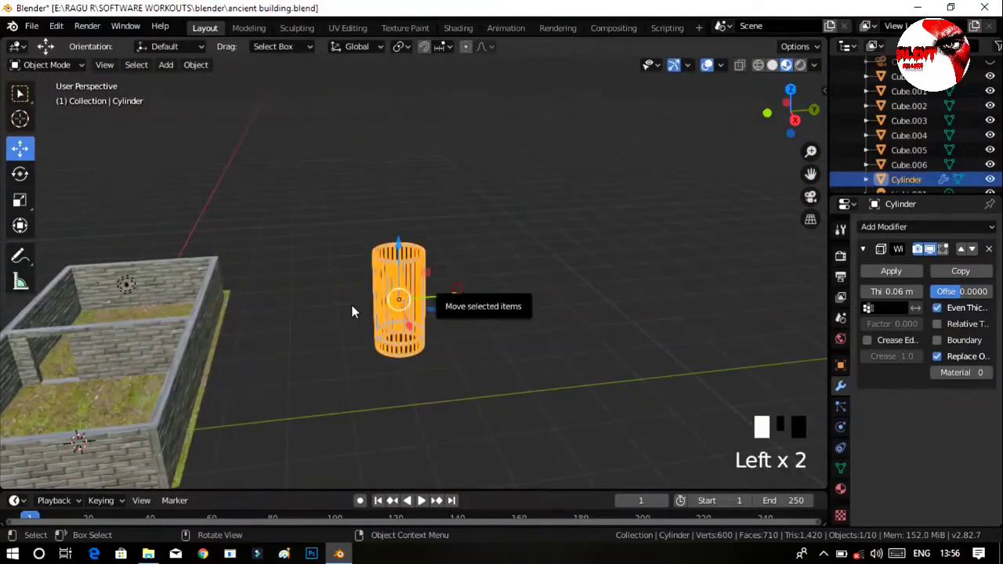
pyautogui.moveTo(463, 296); pyautogui.dragTo(239, 363)
pyautogui.moveTo(239, 363); pyautogui.dragTo(156, 364, button='middle')
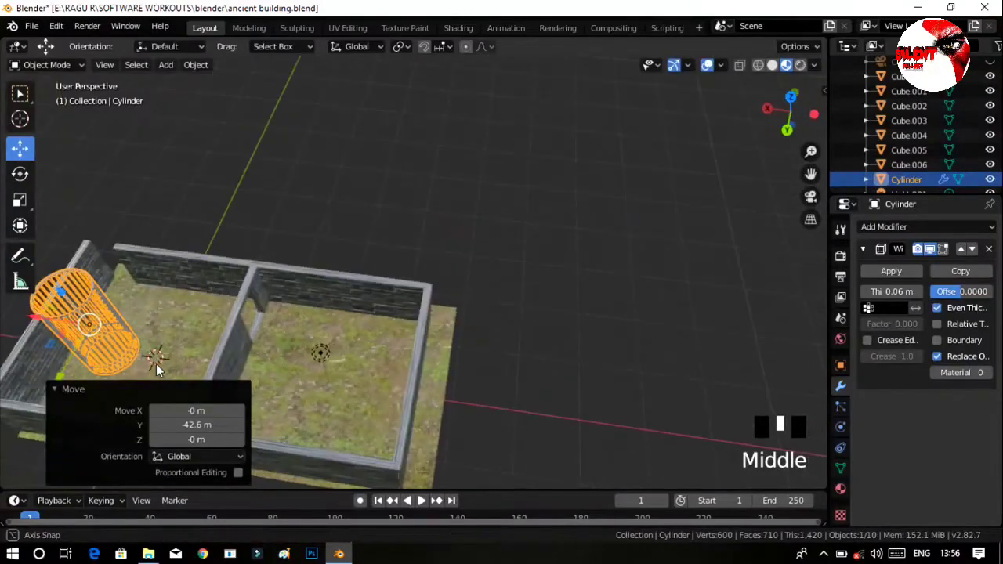
pyautogui.moveTo(30, 323); pyautogui.dragTo(77, 327)
pyautogui.moveTo(152, 336); pyautogui.dragTo(306, 380)
pyautogui.moveTo(306, 380); pyautogui.dragTo(458, 264, button='middle')
pyautogui.click(450, 379)
pyautogui.keyDown('ctrl'); pyautogui.moveTo(451, 385); pyautogui.dragTo(464, 405, button='middle'); pyautogui.keyUp('ctrl')
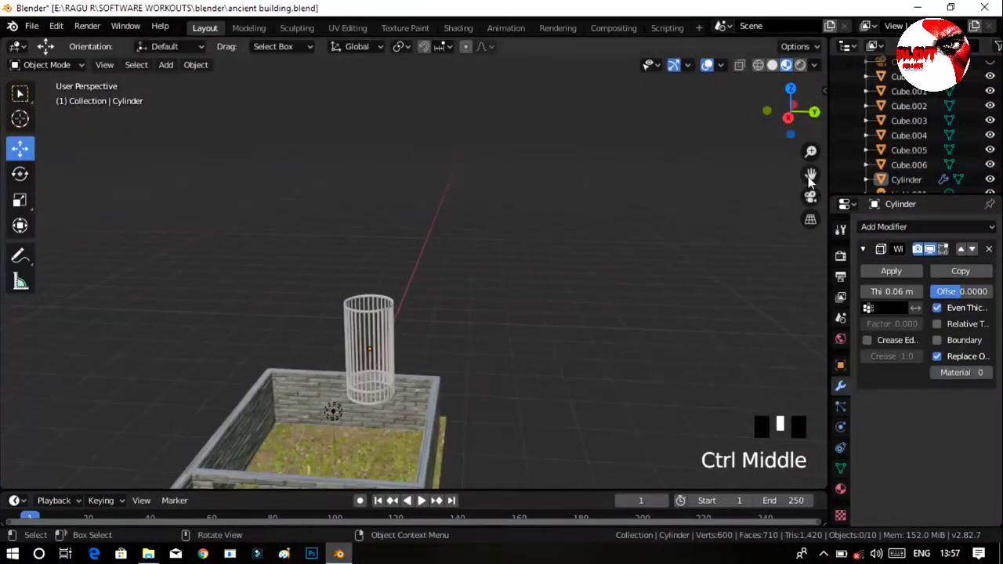
# Scale the wireframe cylinder uniformly to 0.538.
pyautogui.moveTo(810, 173); pyautogui.dragTo(808, 174)
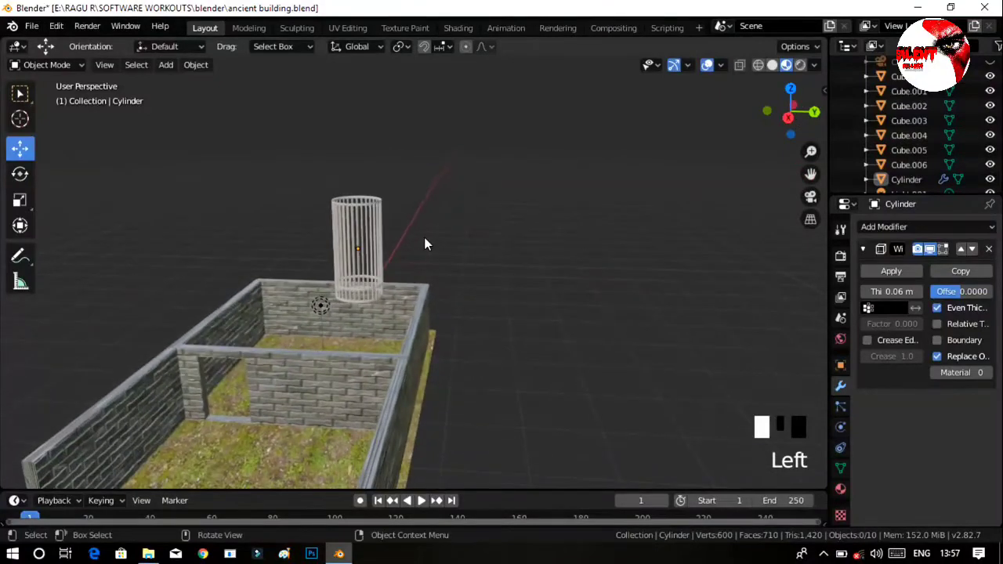
pyautogui.click(355, 228)
pyautogui.press('s')
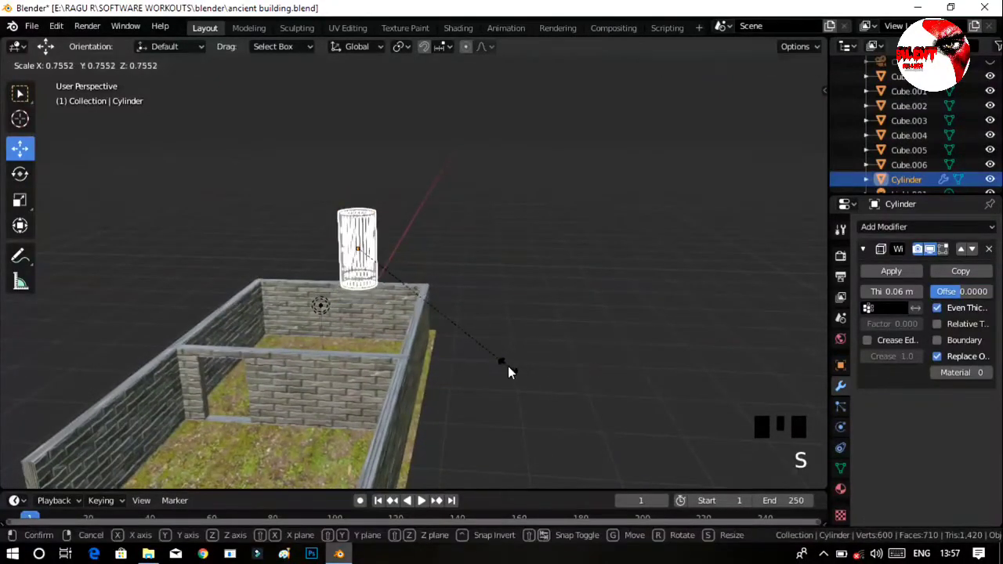
pyautogui.click(462, 341)
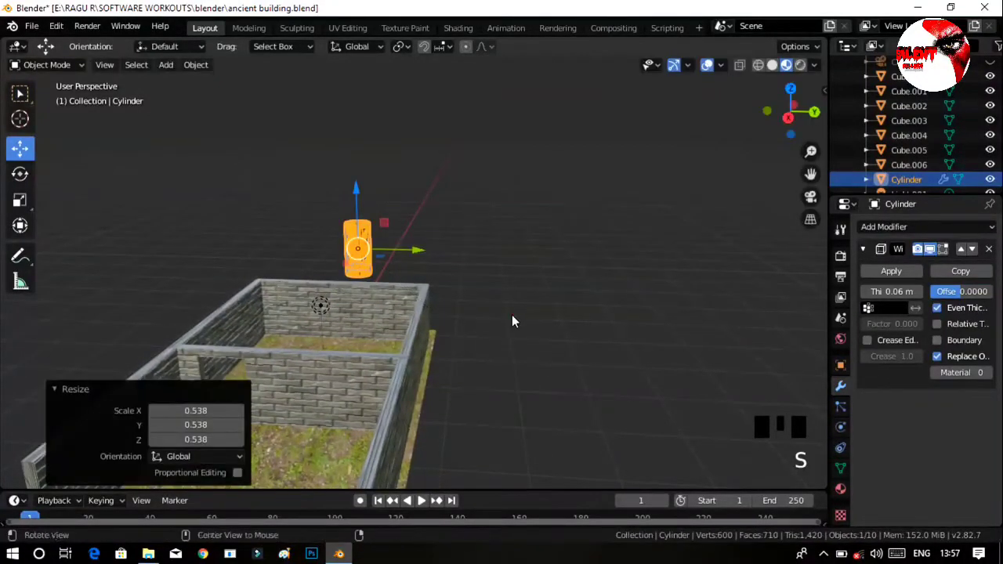
# Lower the cylinder about 11.8 m into the far-end room, then shift it 4.84 m along Y and -2.19 m along X into the corner.
pyautogui.moveTo(511, 314); pyautogui.dragTo(433, 323, button='middle')
pyautogui.moveTo(357, 196); pyautogui.dragTo(358, 298)
pyautogui.moveTo(403, 328); pyautogui.dragTo(451, 334, button='middle')
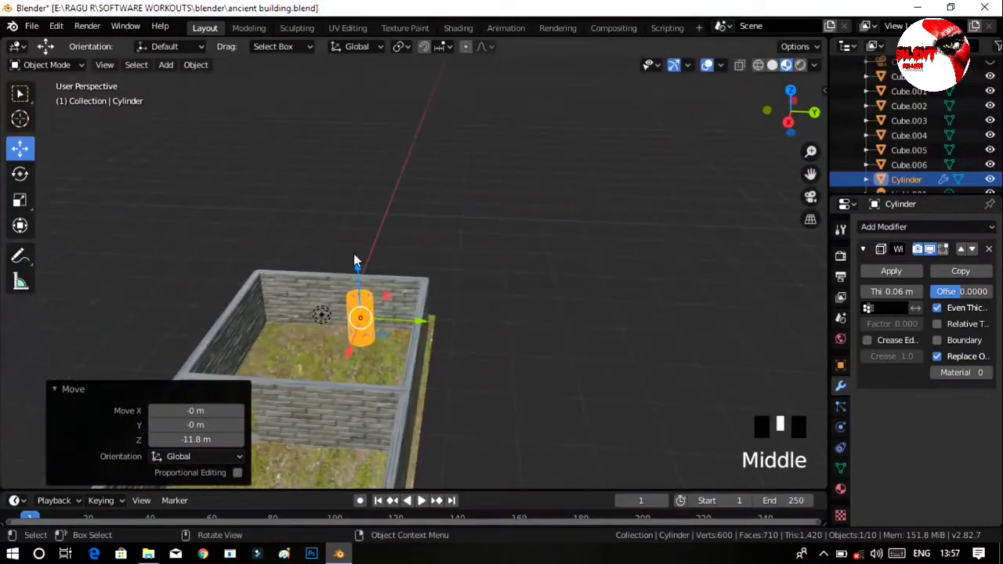
pyautogui.moveTo(358, 264); pyautogui.dragTo(361, 275)
pyautogui.moveTo(421, 336); pyautogui.dragTo(445, 349)
pyautogui.moveTo(445, 349); pyautogui.dragTo(368, 378, button='middle')
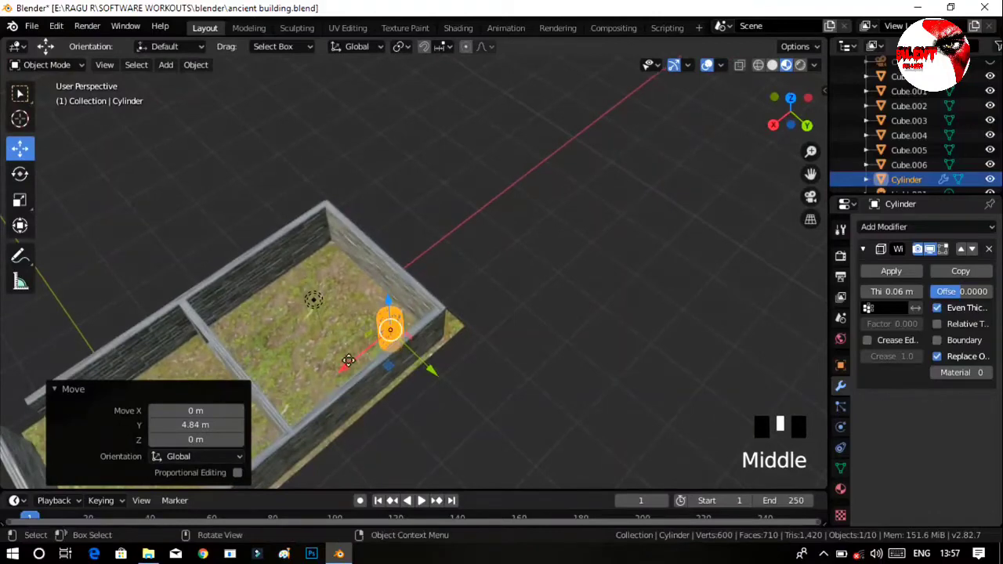
pyautogui.moveTo(345, 365); pyautogui.dragTo(379, 366)
pyautogui.moveTo(379, 366); pyautogui.dragTo(473, 363, button='middle')
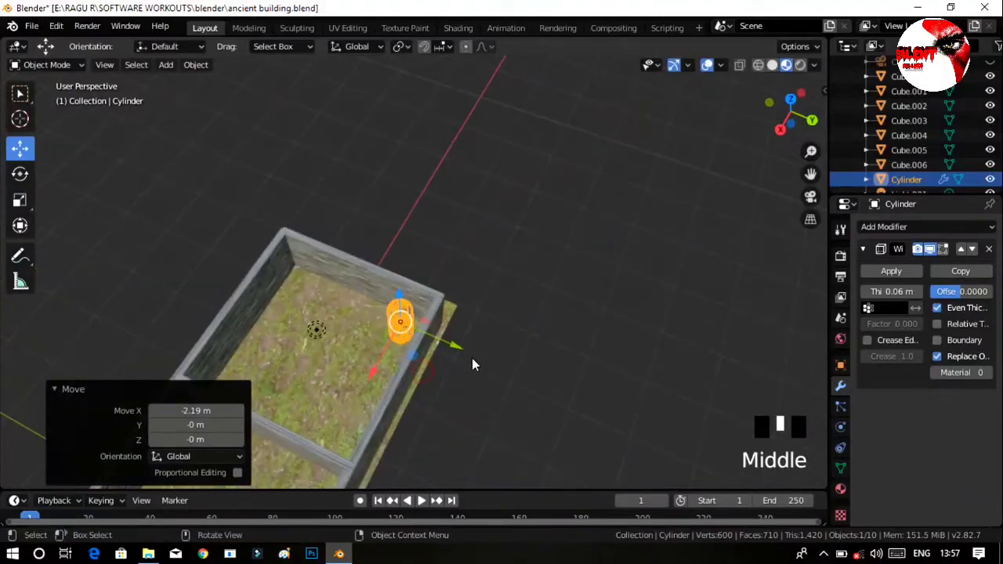
# Duplicate the cylinder four times in a row along Y, offsetting successive copies by about -5.03, -5.56, -4.61 and -5.03 m.
pyautogui.hotkey('shift', 'd')
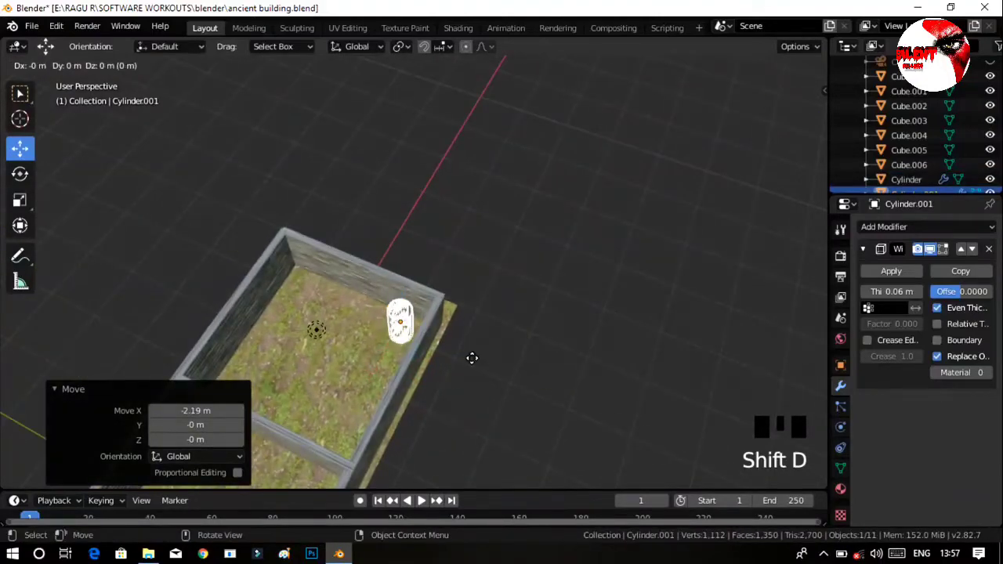
pyautogui.press('y')
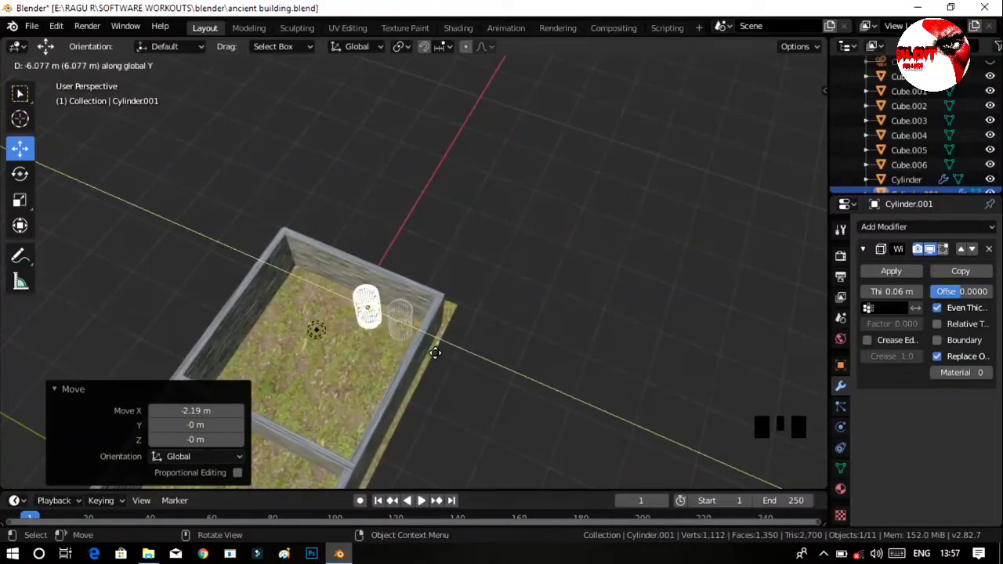
pyautogui.click(438, 358)
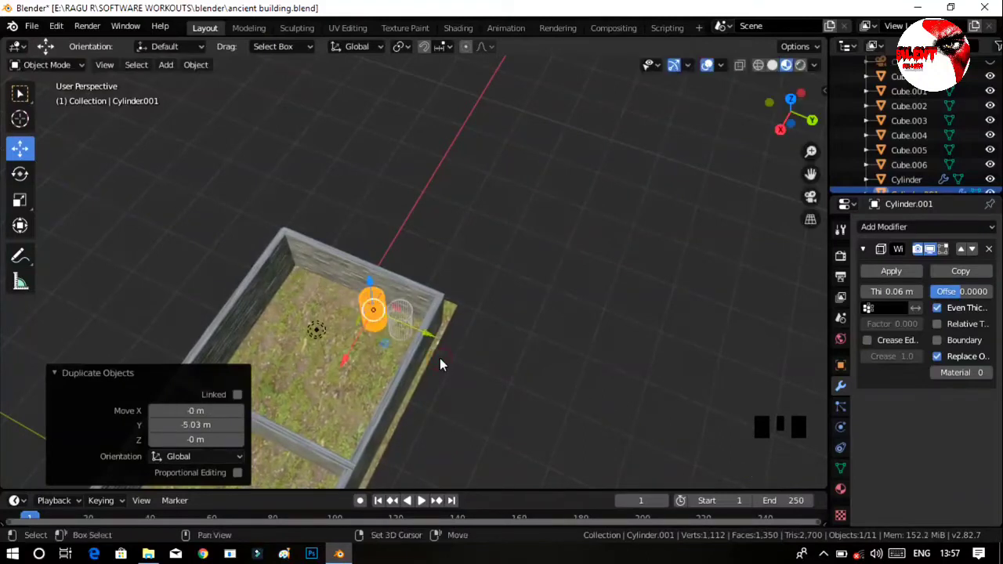
pyautogui.hotkey('shift', 'd')
pyautogui.press('y')
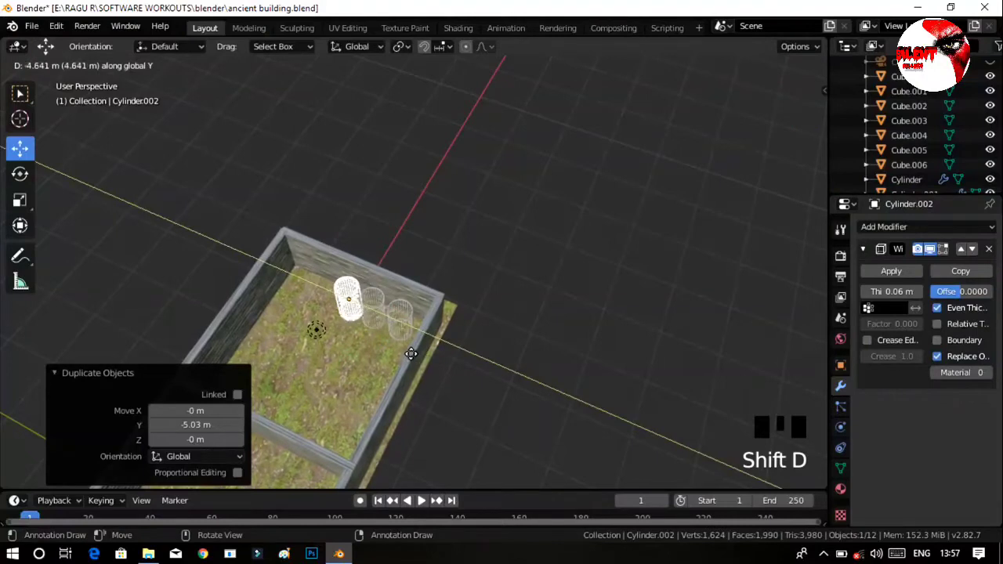
pyautogui.click(407, 351)
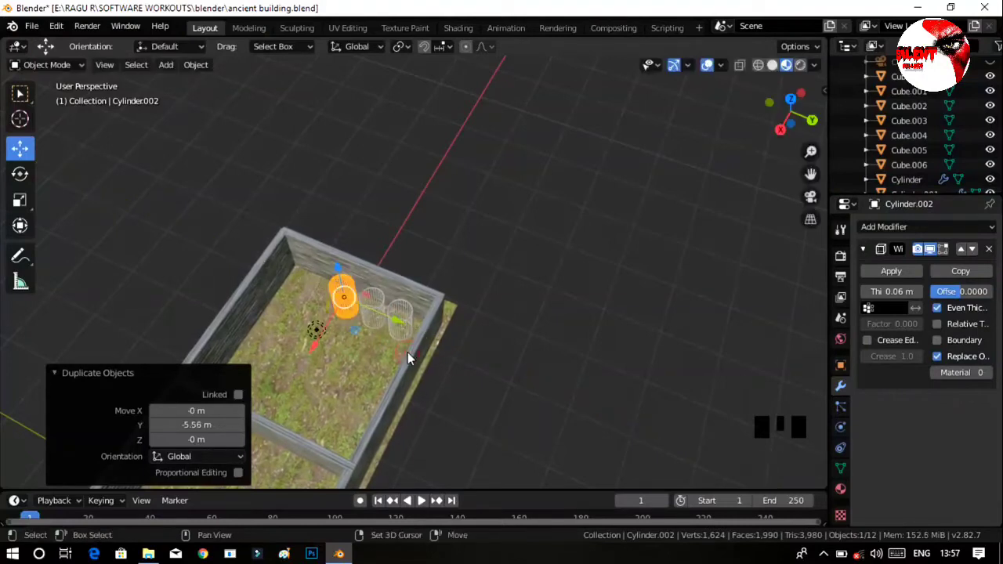
pyautogui.hotkey('shift', 'd')
pyautogui.press('y')
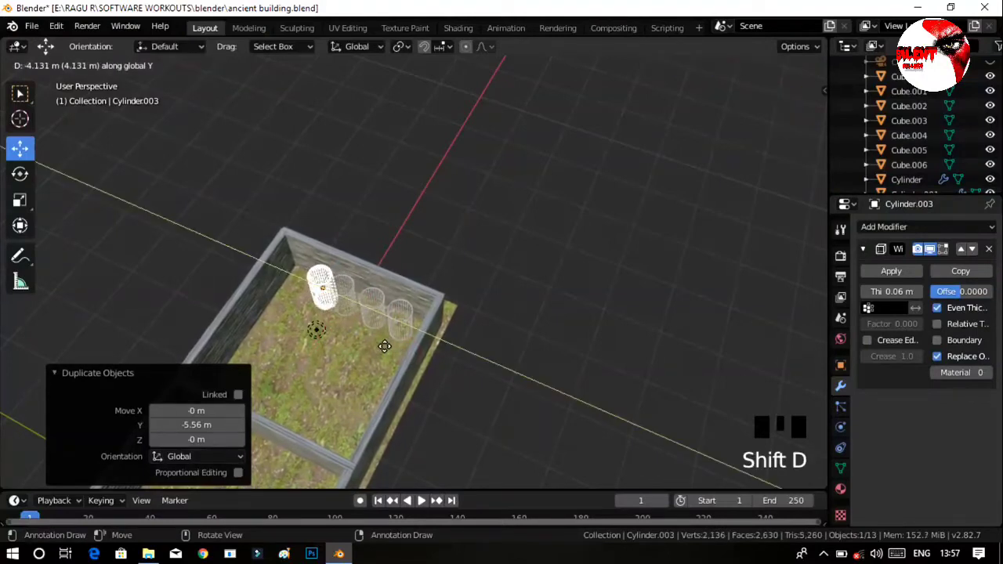
pyautogui.click(381, 346)
pyautogui.hotkey('shift', 'd')
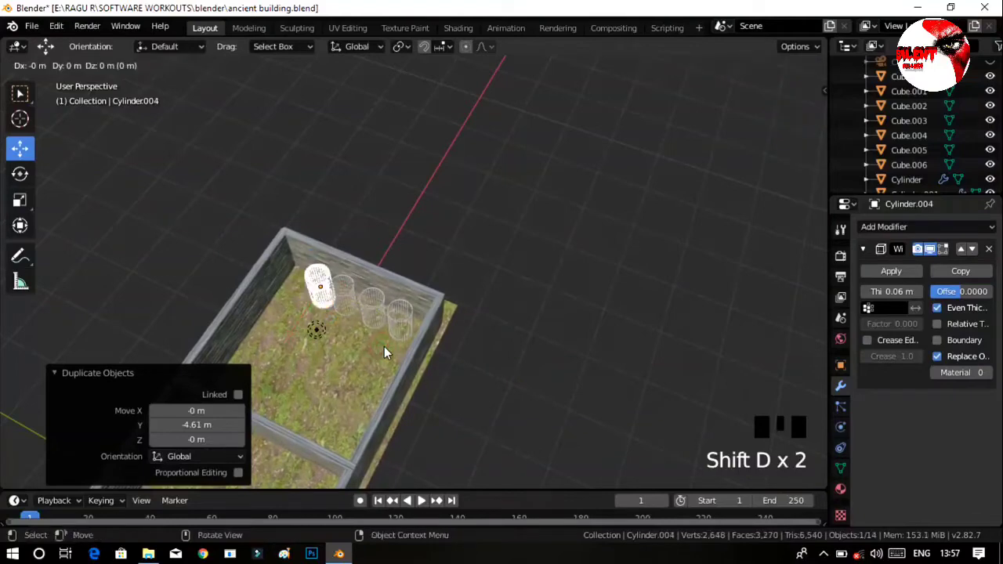
pyautogui.press('y')
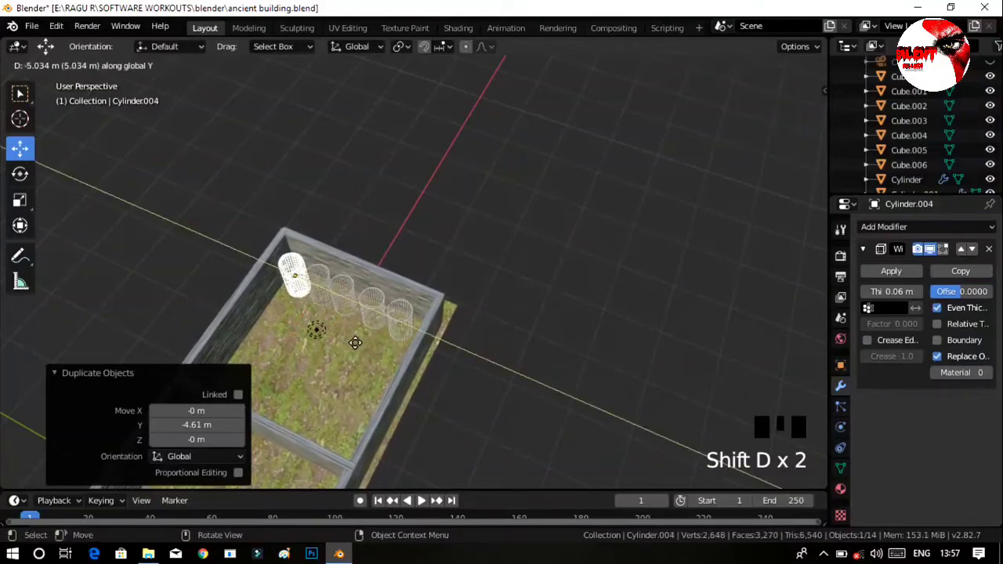
pyautogui.click(355, 342)
# Deselect the last copy and inspect the row of cylinders with Rendered viewport shading.
pyautogui.moveTo(479, 385); pyautogui.dragTo(506, 291, button='middle')
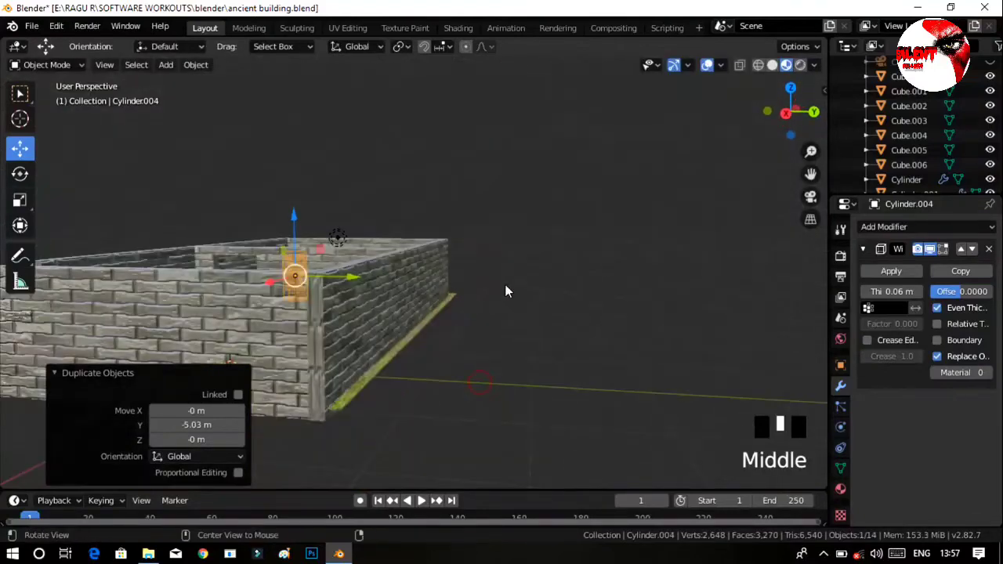
pyautogui.click(483, 347)
pyautogui.moveTo(484, 347); pyautogui.dragTo(511, 373, button='middle')
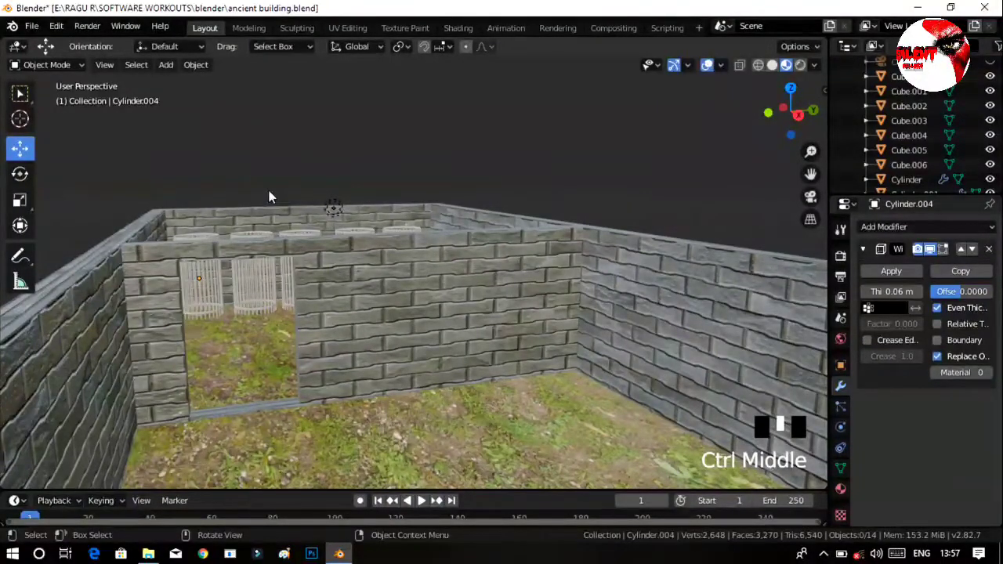
pyautogui.click(800, 65)
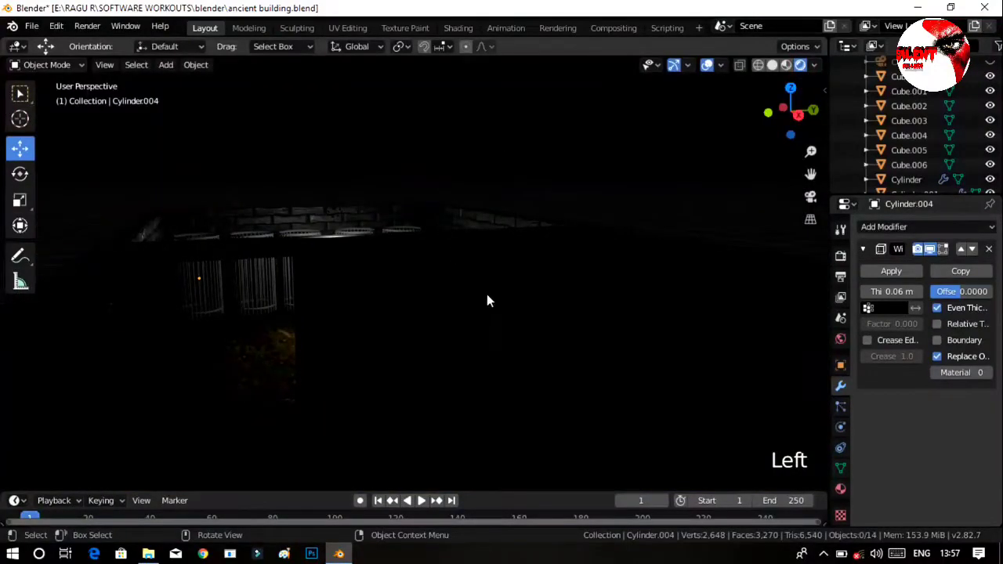
pyautogui.moveTo(493, 272)
pyautogui.mouseDown(button='middle')
pyautogui.moveTo(460, 310)
pyautogui.moveTo(411, 310)
pyautogui.moveTo(492, 292)
pyautogui.moveTo(511, 250)
pyautogui.moveTo(510, 273)
pyautogui.mouseUp(button='middle')
pyautogui.keyDown('ctrl'); pyautogui.moveTo(437, 287); pyautogui.dragTo(383, 248, button='middle'); pyautogui.keyUp('ctrl')
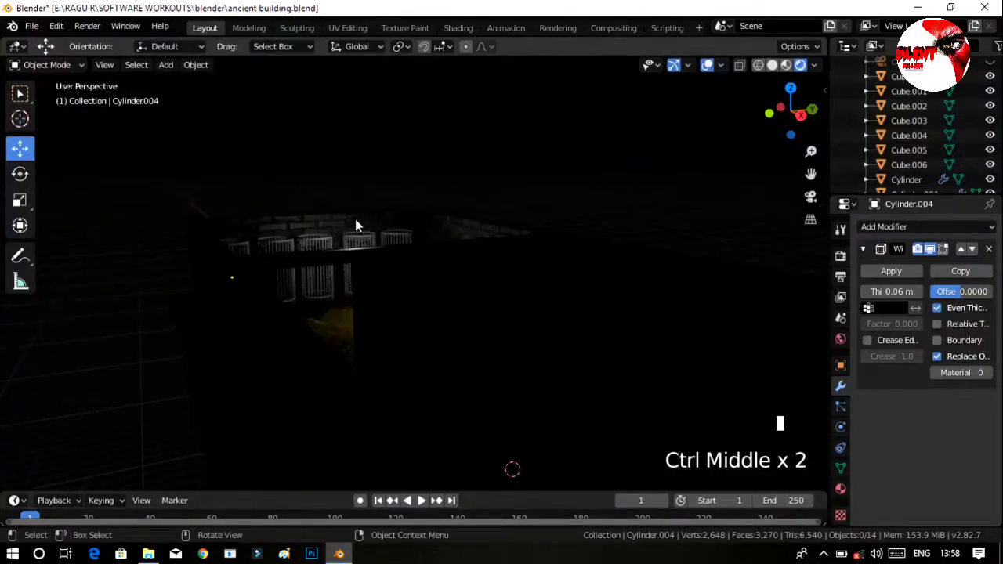
# Raise the light above the far-end room by 2.63 m along Z.
pyautogui.click(353, 221)
pyautogui.moveTo(353, 163); pyautogui.dragTo(345, 138)
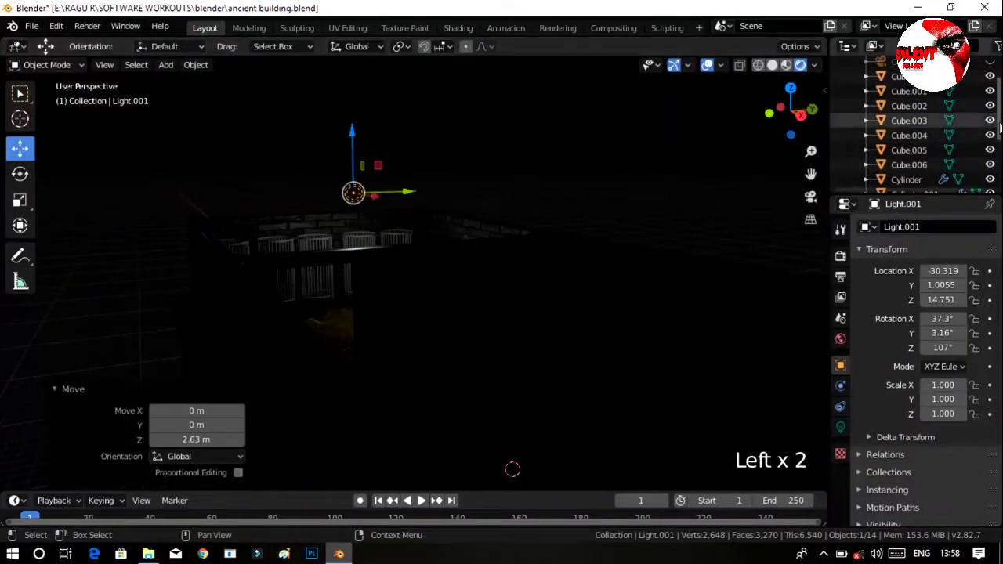
pyautogui.scroll(-4, 909, 126)
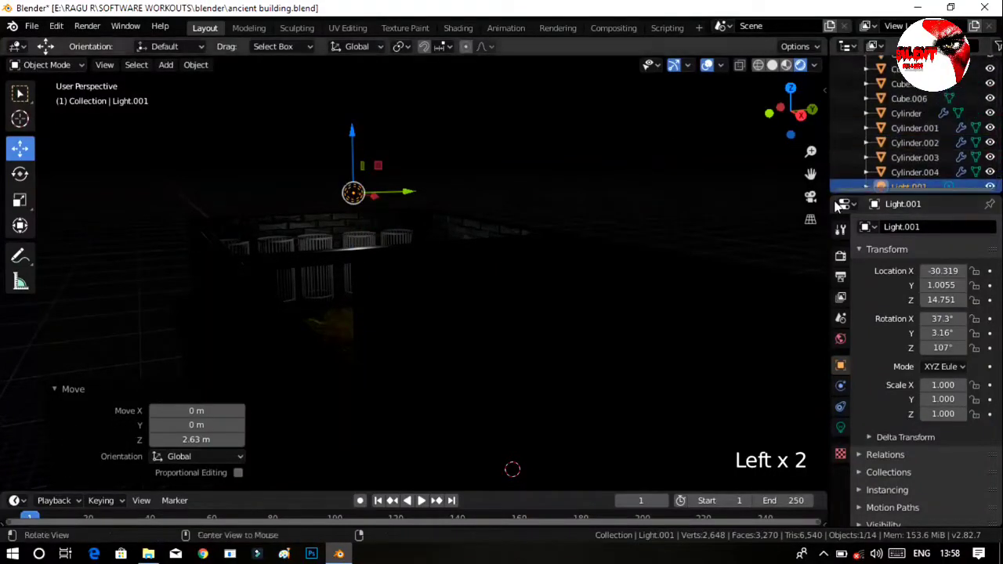
pyautogui.moveTo(690, 236); pyautogui.dragTo(663, 254, button='middle')
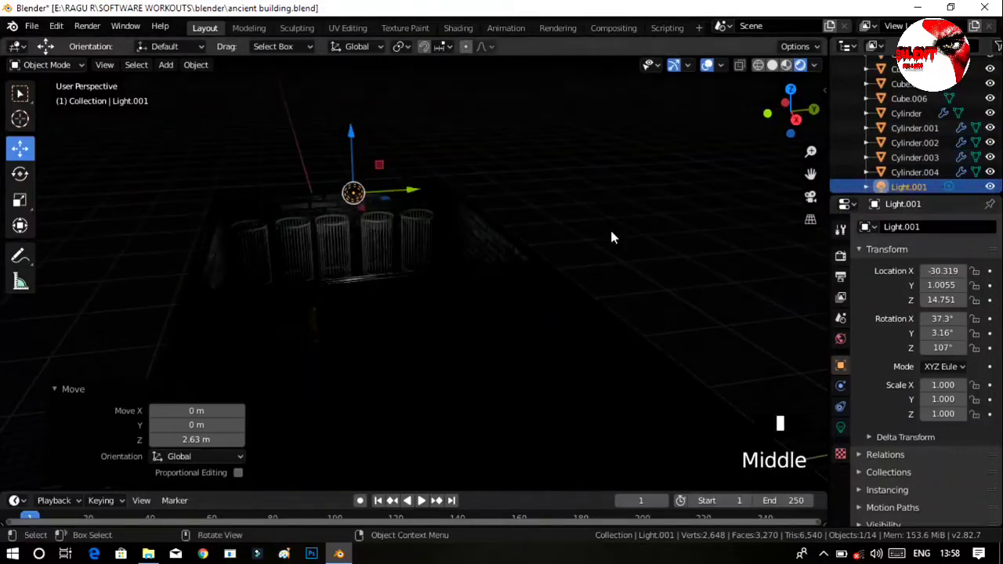
# Try a white world background colour with value 1.000, and return it to black.
pyautogui.click(841, 340)
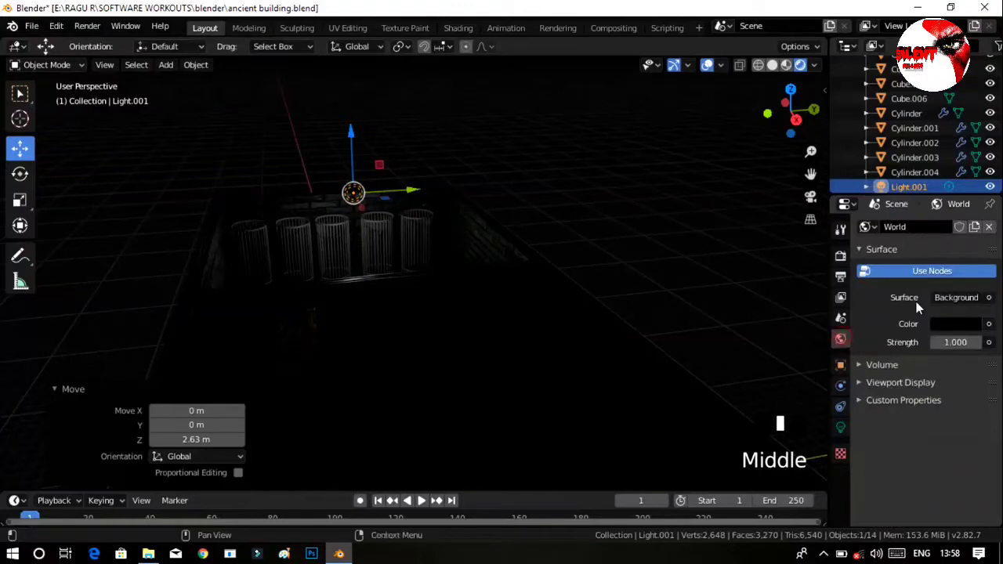
pyautogui.click(956, 324)
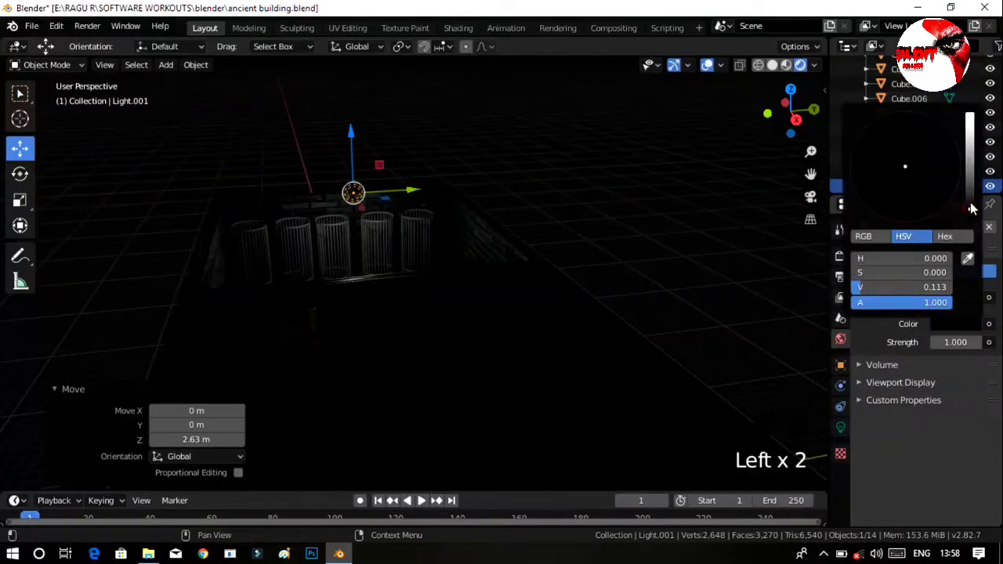
pyautogui.moveTo(970, 208); pyautogui.dragTo(960, 90)
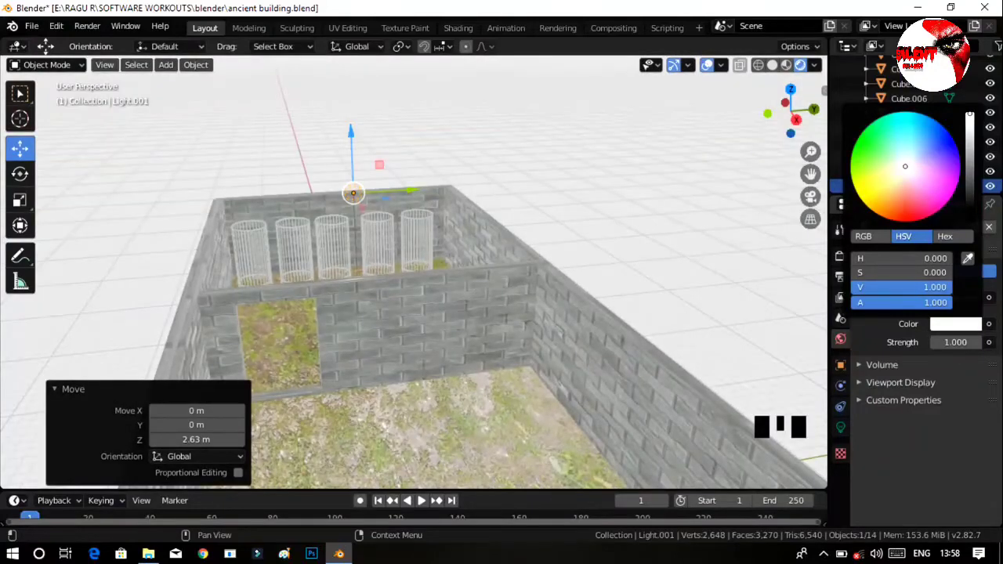
pyautogui.moveTo(953, 80); pyautogui.dragTo(961, 322)
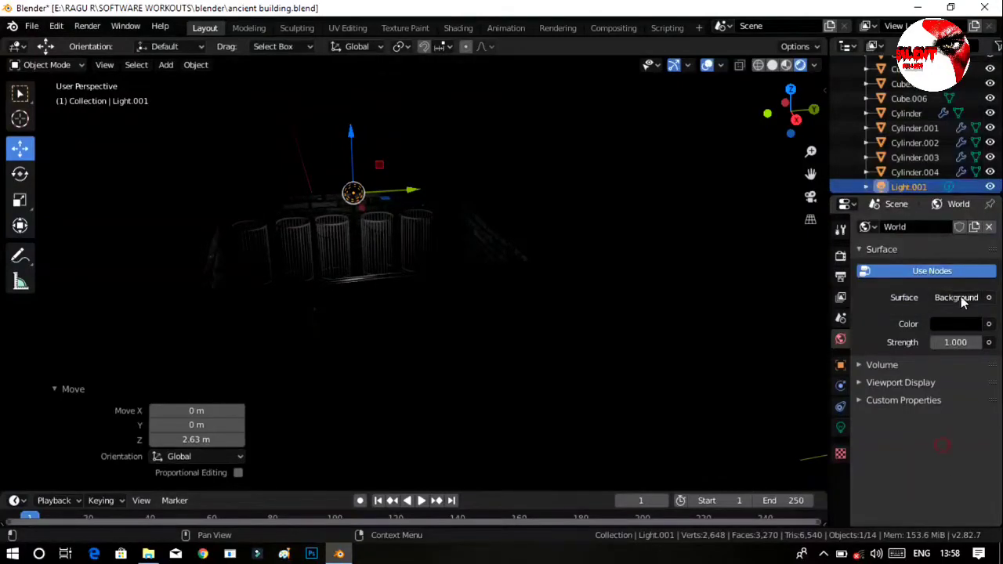
# Add an Environment Texture to the world background's colour input.
pyautogui.click(989, 324)
pyautogui.click(989, 324)
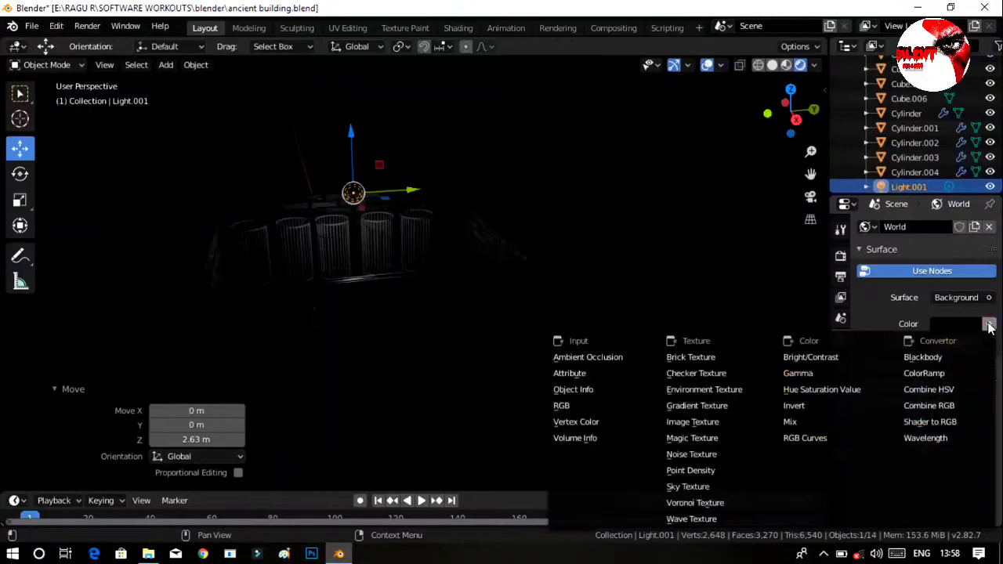
pyautogui.click(713, 390)
pyautogui.keyDown('ctrl'); pyautogui.moveTo(604, 206); pyautogui.dragTo(649, 233, button='middle'); pyautogui.keyUp('ctrl')
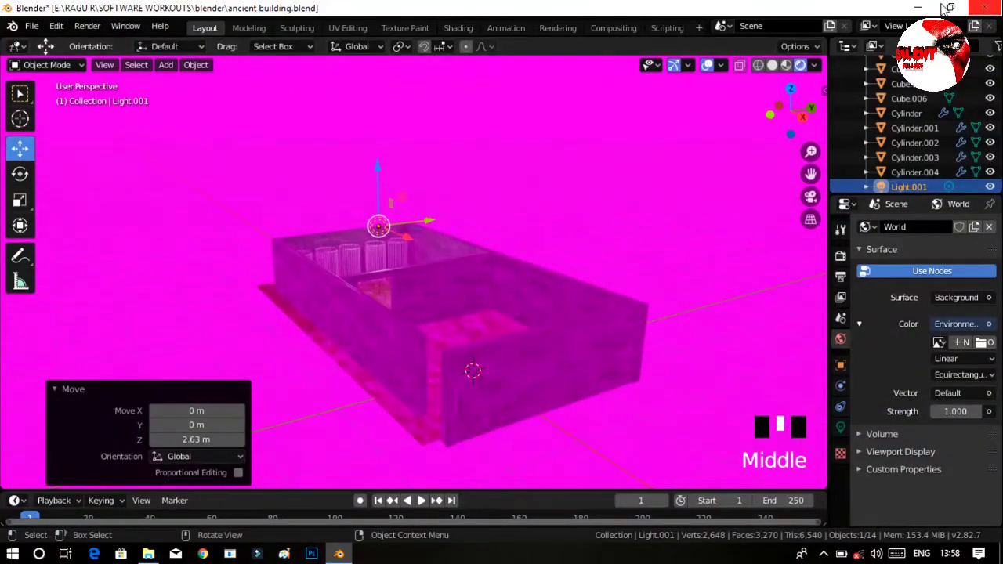
# Load the beach image "images - 2020-05-21T183057.548.jpeg" from drive E: into the environment texture.
pyautogui.click(983, 343)
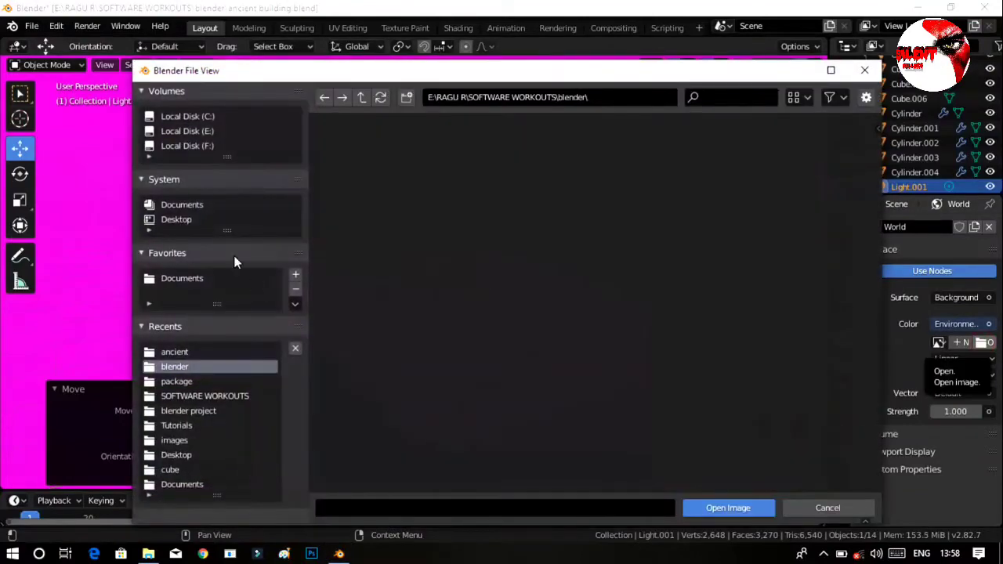
pyautogui.click(203, 131)
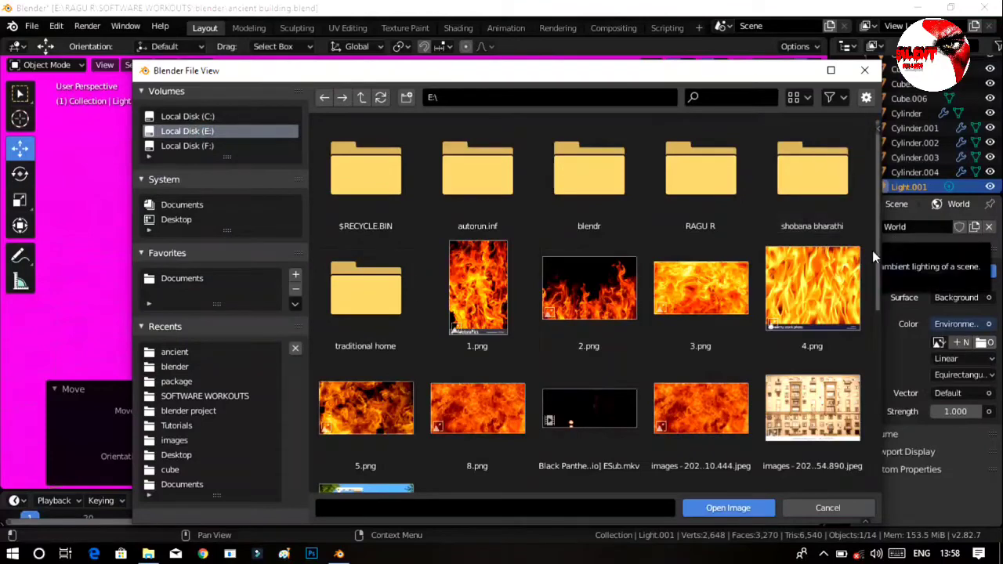
pyautogui.scroll(-5, 876, 260)
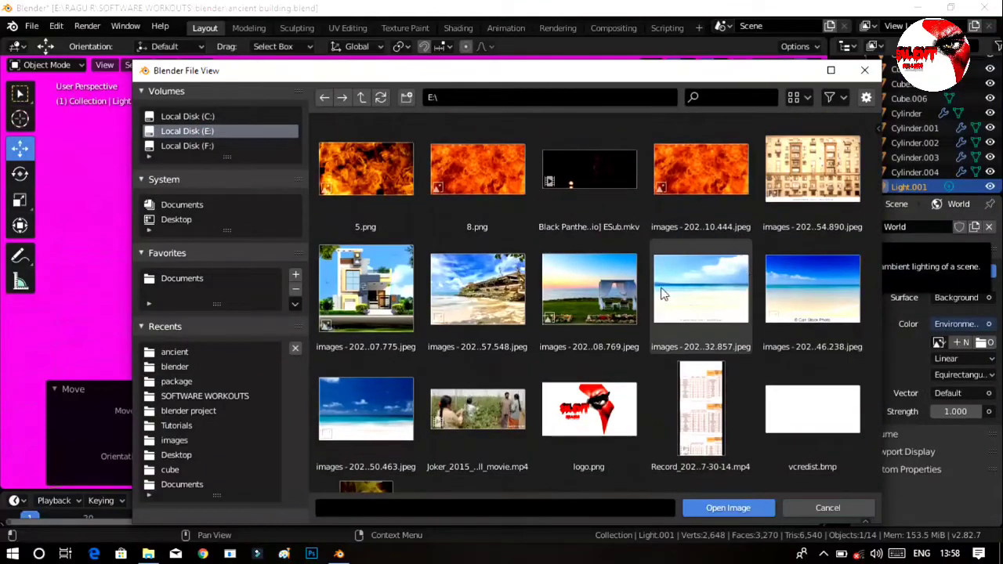
pyautogui.click(492, 296)
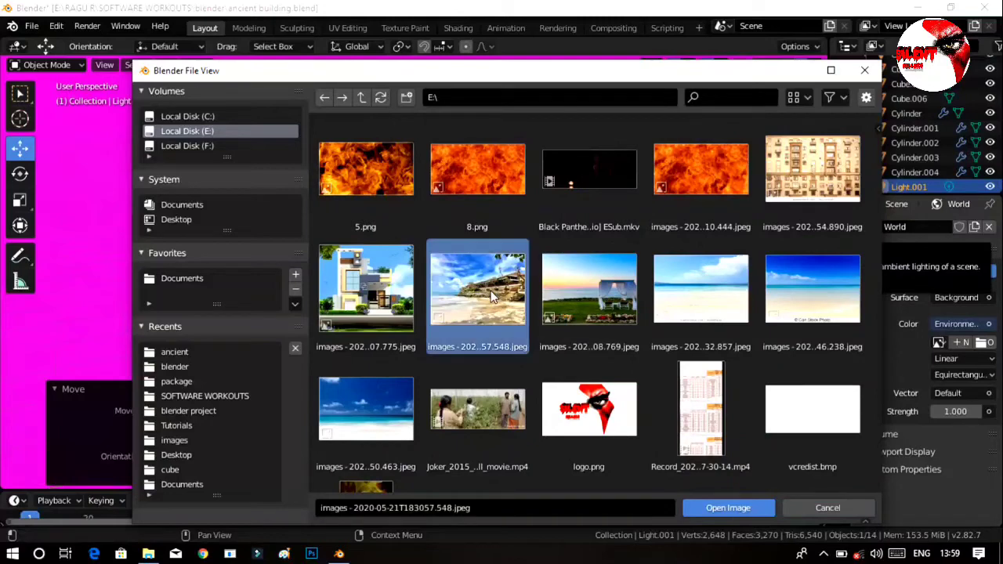
pyautogui.click(710, 508)
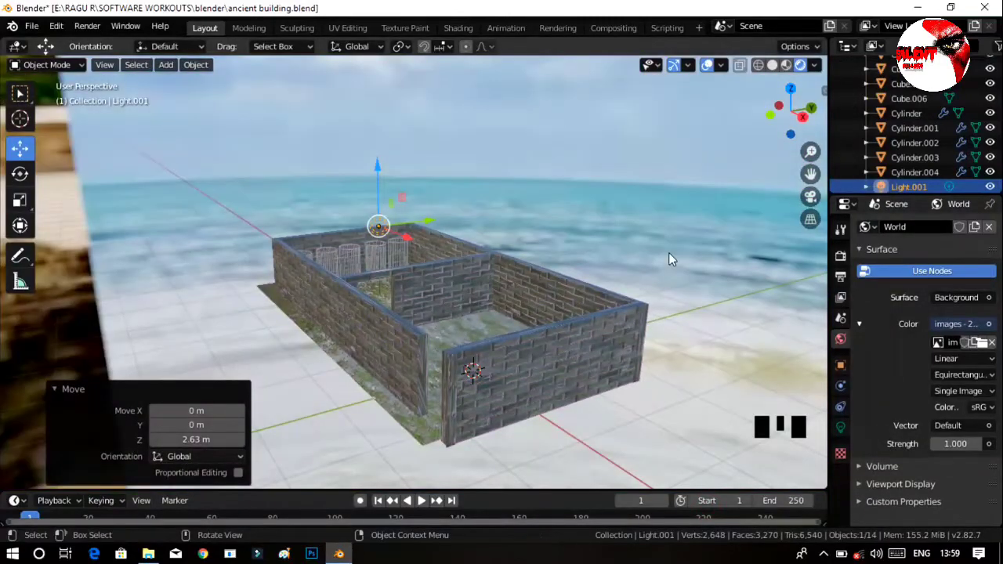
# Make the film background transparent in the Eevee render settings.
pyautogui.moveTo(482, 376); pyautogui.dragTo(531, 390, button='middle')
pyautogui.moveTo(572, 357); pyautogui.dragTo(567, 278, button='middle')
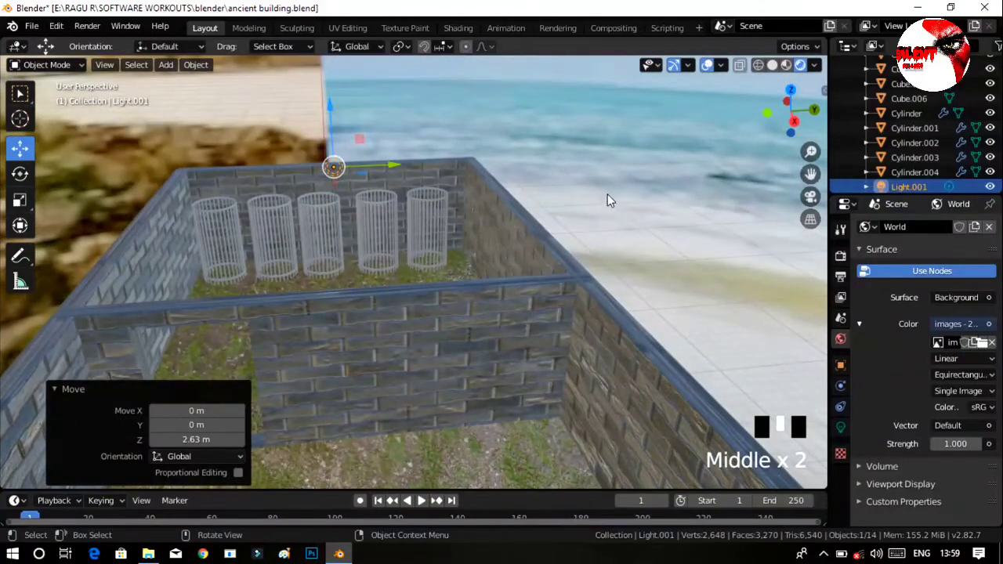
pyautogui.click(840, 257)
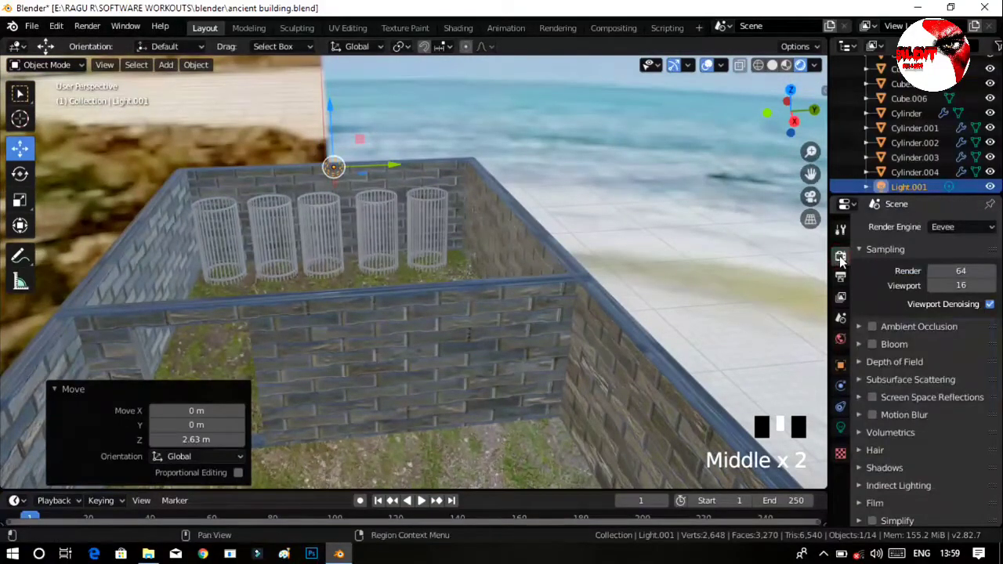
pyautogui.scroll(-2, 862, 368)
pyautogui.click(873, 467)
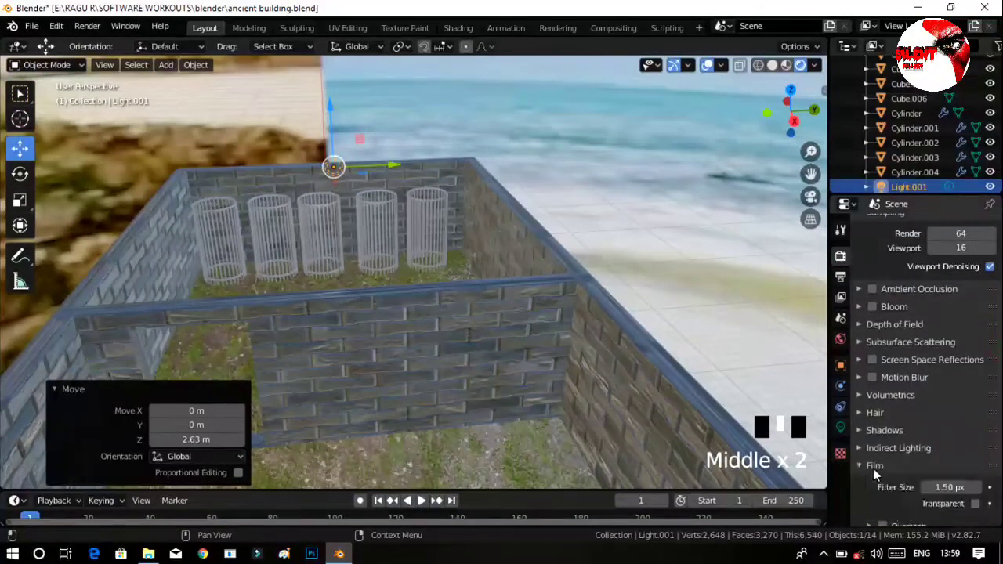
pyautogui.click(975, 503)
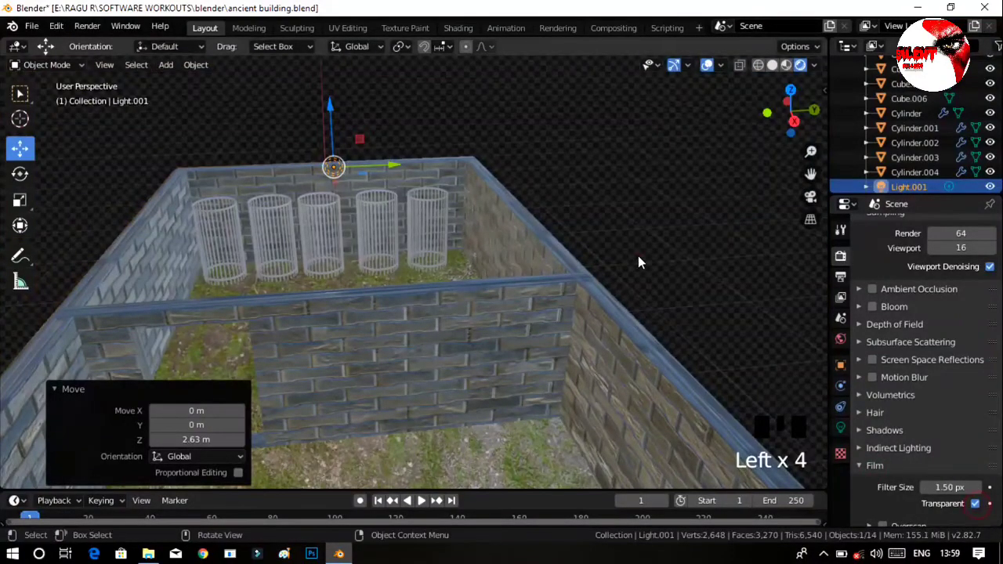
pyautogui.moveTo(637, 255); pyautogui.dragTo(549, 325, button='middle')
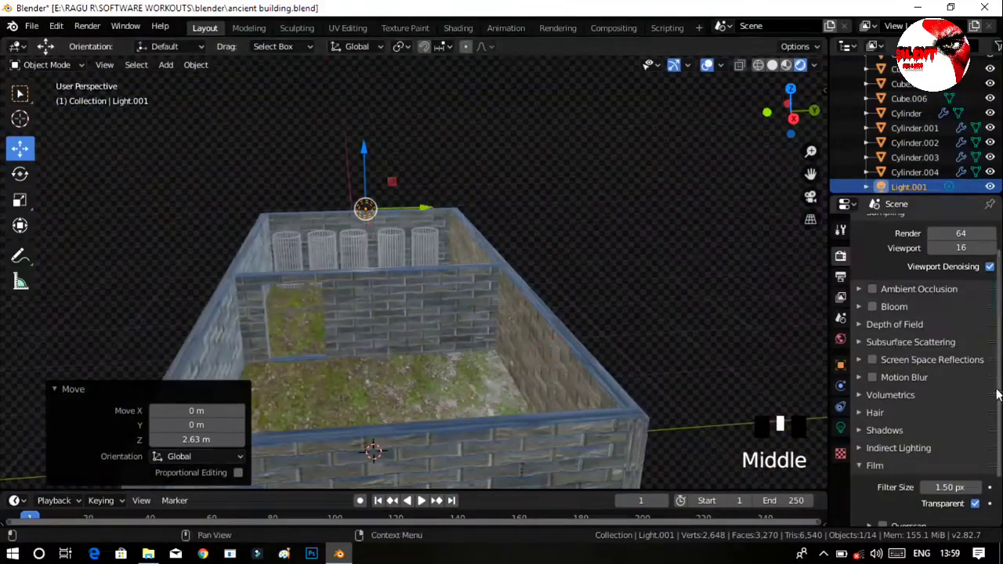
# Unlink the beach image from the world background's environment texture.
pyautogui.click(840, 339)
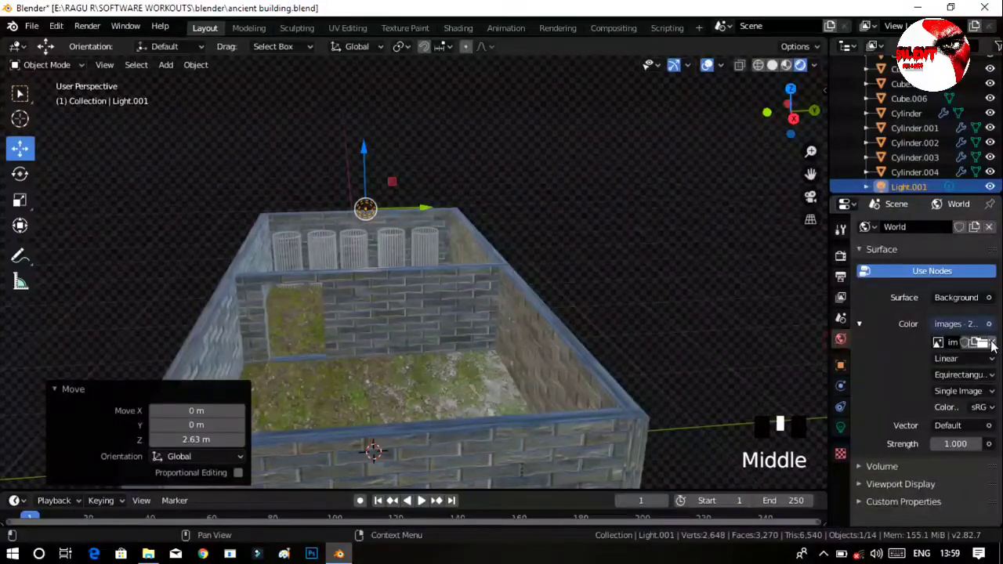
pyautogui.click(992, 343)
pyautogui.click(989, 324)
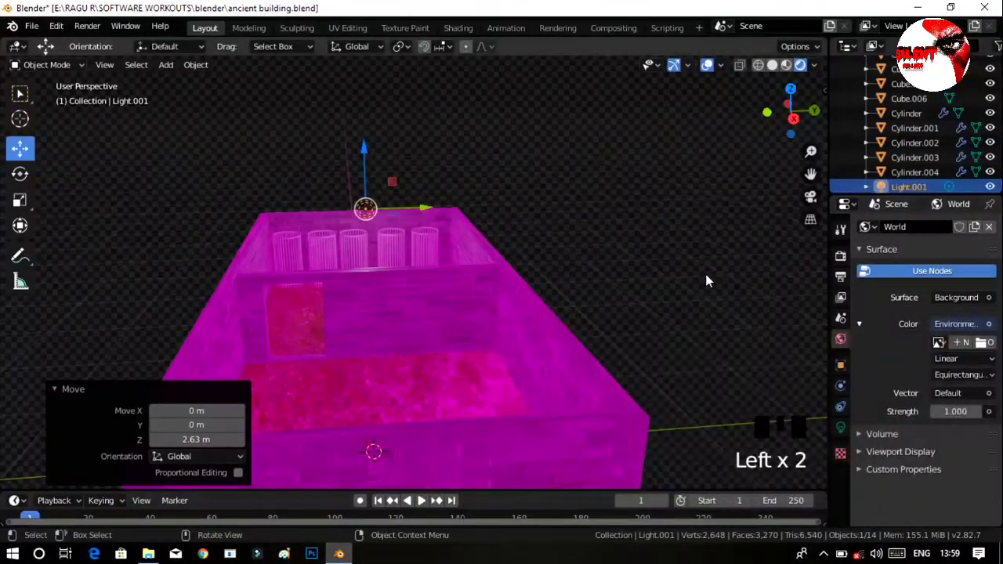
# Undo the image removal, transparent film and environment texture, going back to the plain world background colour.
pyautogui.hotkey('ctrl', 'z')
pyautogui.hotkey('ctrl', 'z')
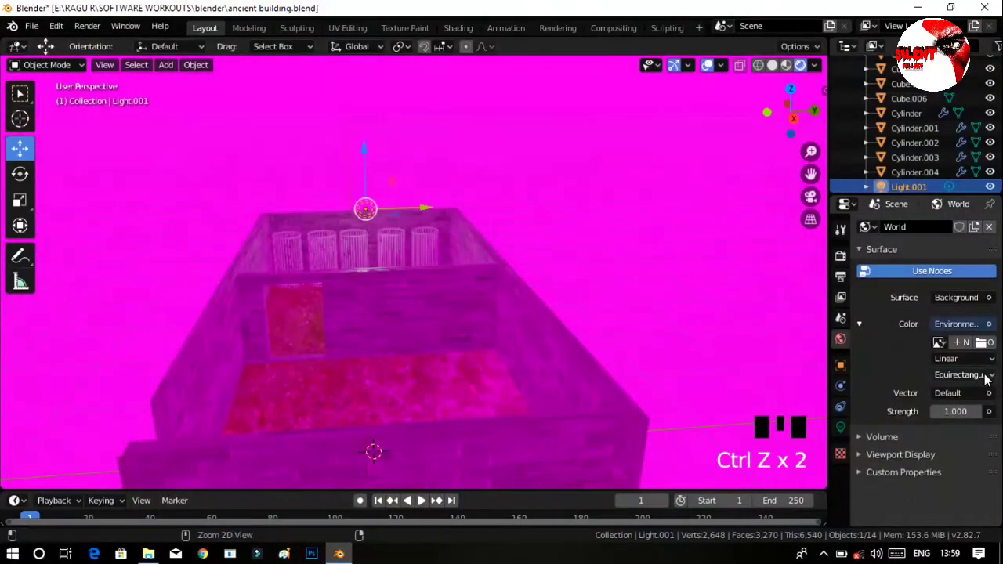
pyautogui.hotkey('ctrl', 'z')
pyautogui.hotkey('ctrl', 'z')
# Brighten the world background colour to a grey with value 0.347.
pyautogui.click(964, 323)
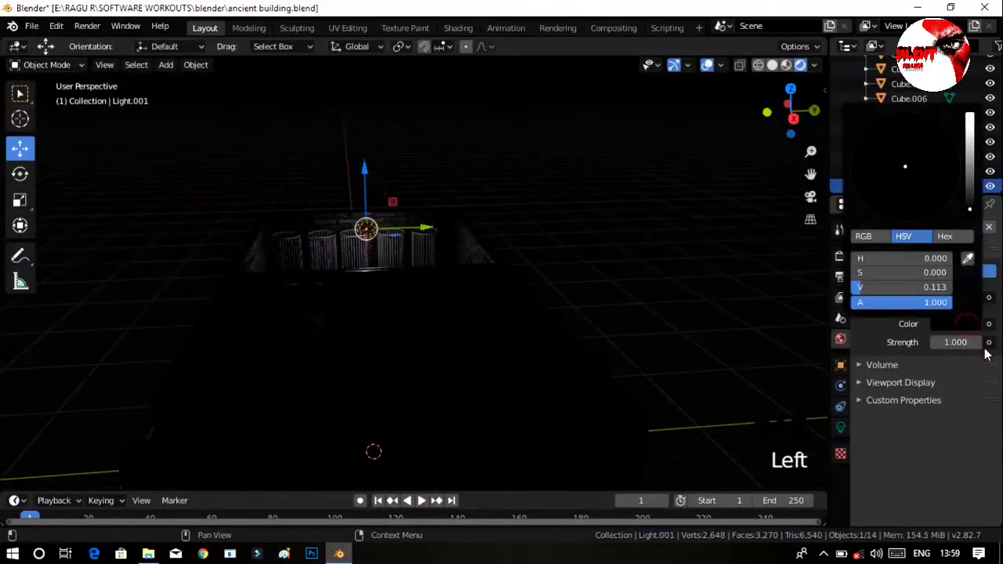
pyautogui.moveTo(970, 213); pyautogui.dragTo(970, 130)
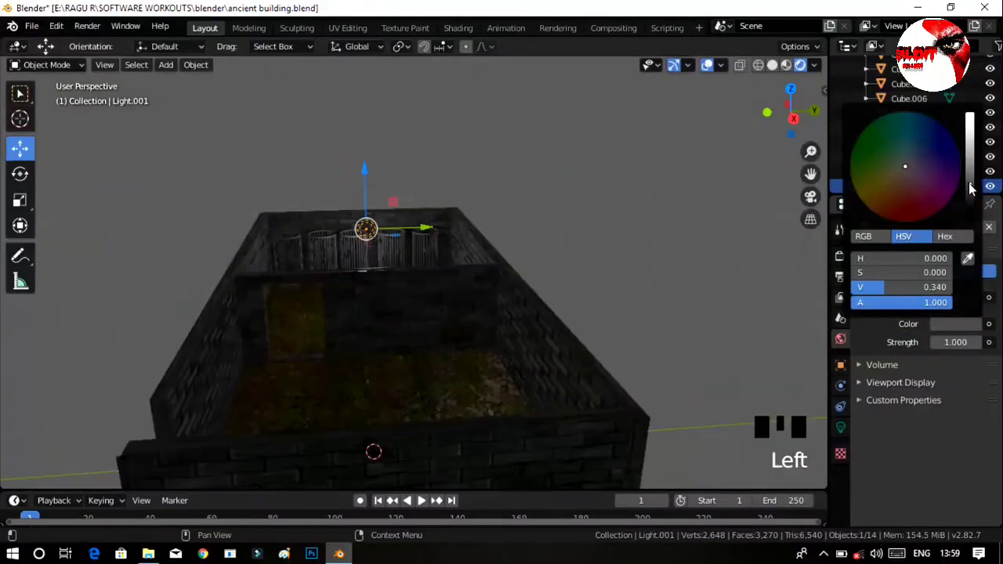
pyautogui.moveTo(750, 278); pyautogui.dragTo(555, 274, button='middle')
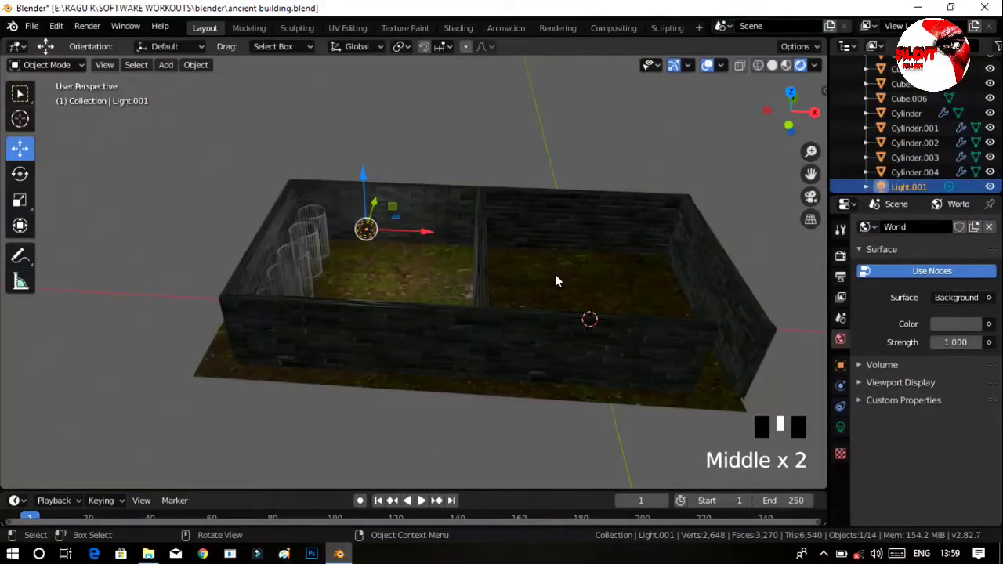
# Duplicate the far-end room's light 19.4 m along X into the neighbouring room.
pyautogui.press('shift')
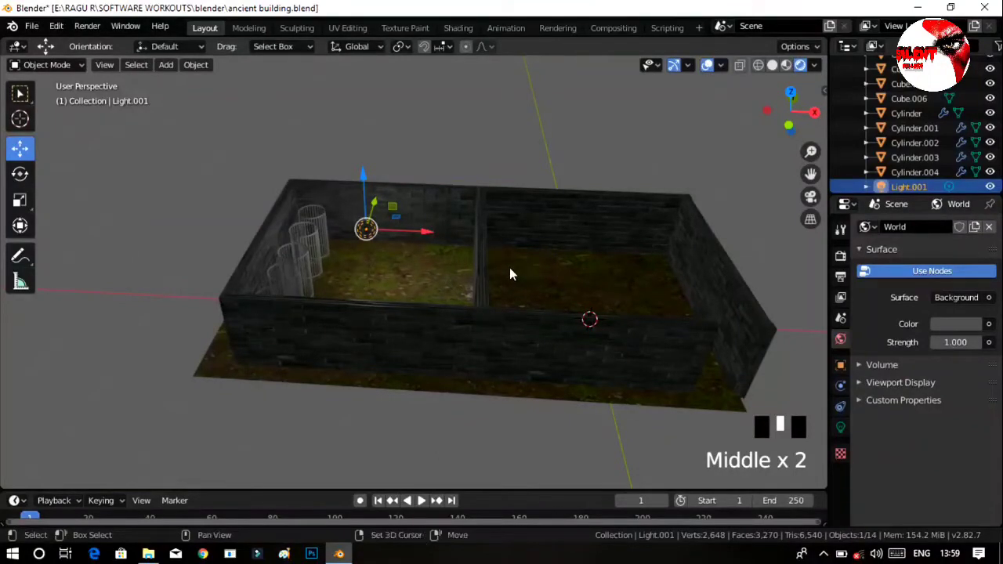
pyautogui.hotkey('shift', 'd')
pyautogui.press('x')
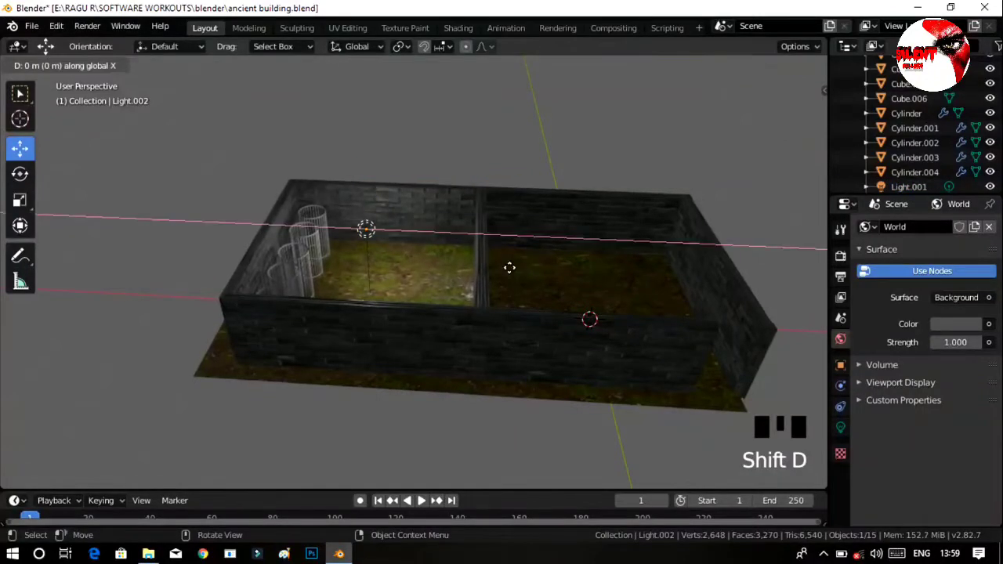
pyautogui.click(659, 322)
# Lower the duplicated light by 0.681 m along Z and shift it 0.391 m along Y.
pyautogui.moveTo(659, 343); pyautogui.dragTo(530, 185, button='middle')
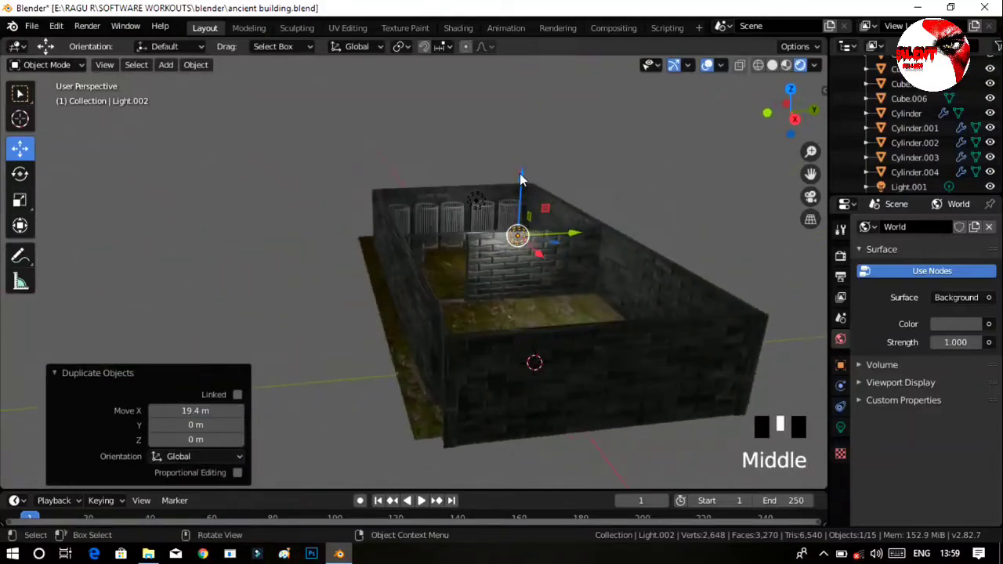
pyautogui.moveTo(520, 173); pyautogui.dragTo(520, 186)
pyautogui.click(576, 241)
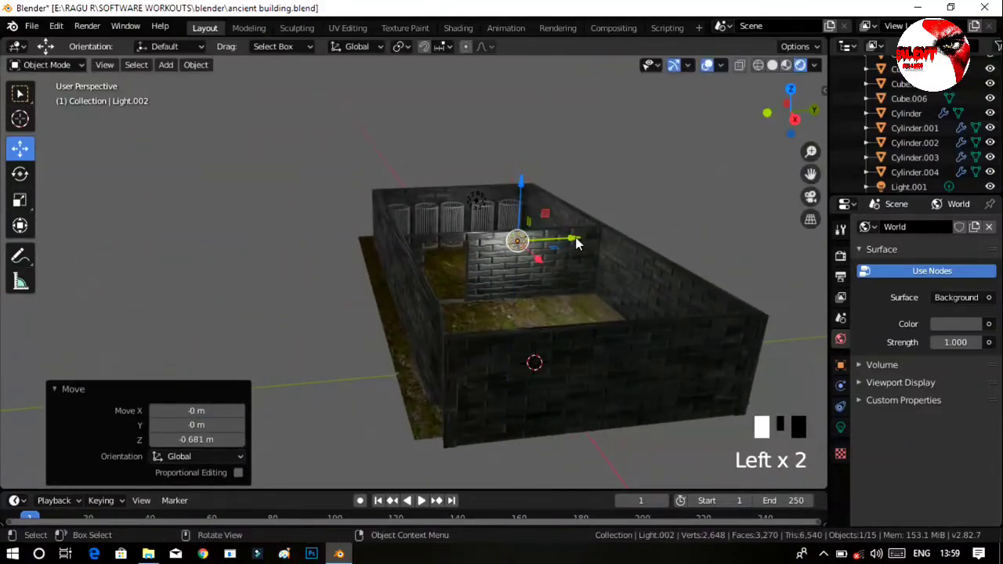
pyautogui.moveTo(576, 243); pyautogui.dragTo(636, 240)
pyautogui.moveTo(556, 354); pyautogui.dragTo(535, 376, button='middle')
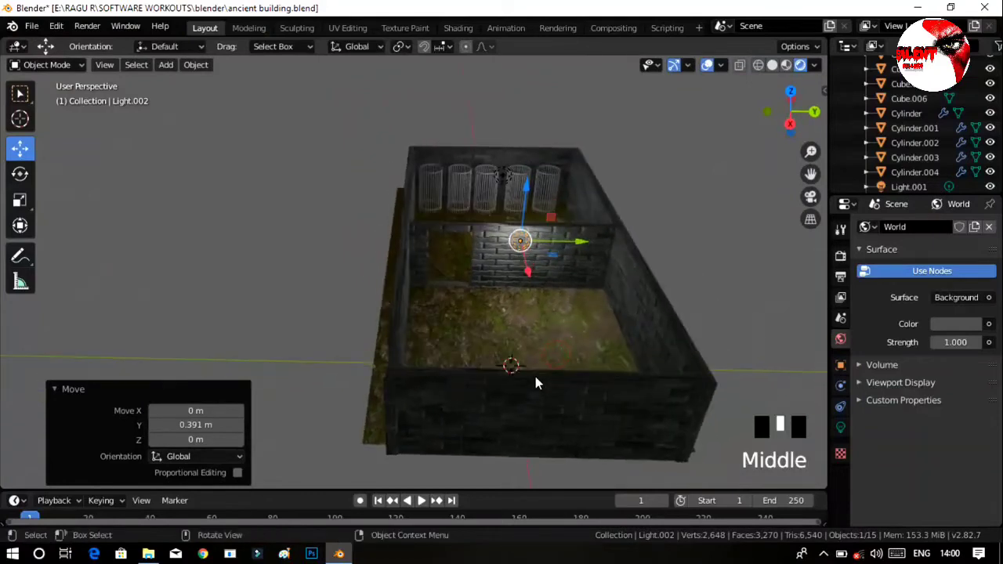
# Darken the world background colour to a value of 0.100.
pyautogui.click(954, 324)
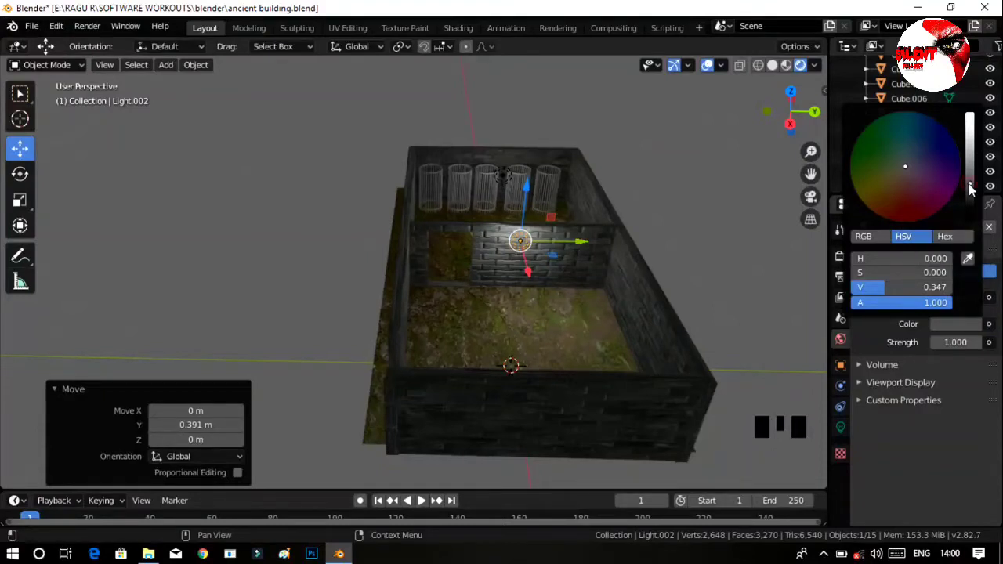
pyautogui.moveTo(970, 200); pyautogui.dragTo(970, 216)
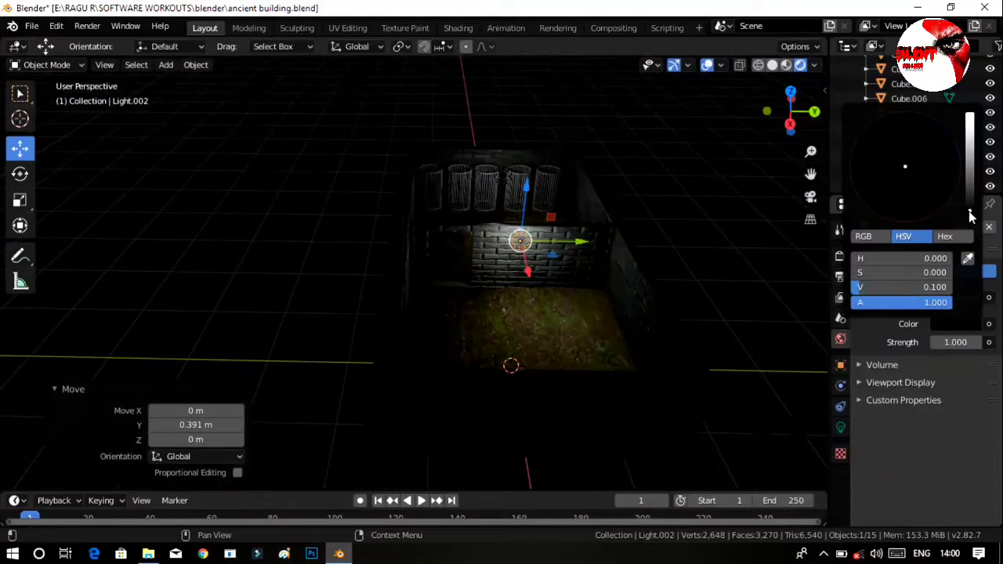
pyautogui.moveTo(606, 359); pyautogui.dragTo(633, 334, button='middle')
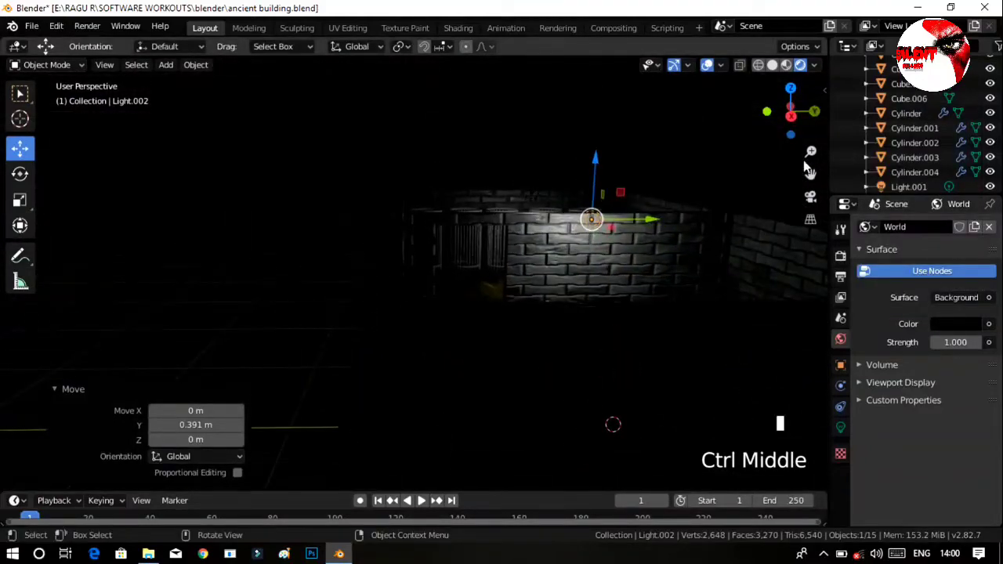
# Try to scale Cylinder.004, seen through the doorway, uniformly on its own, and undo the scaling.
pyautogui.moveTo(810, 174); pyautogui.dragTo(722, 223)
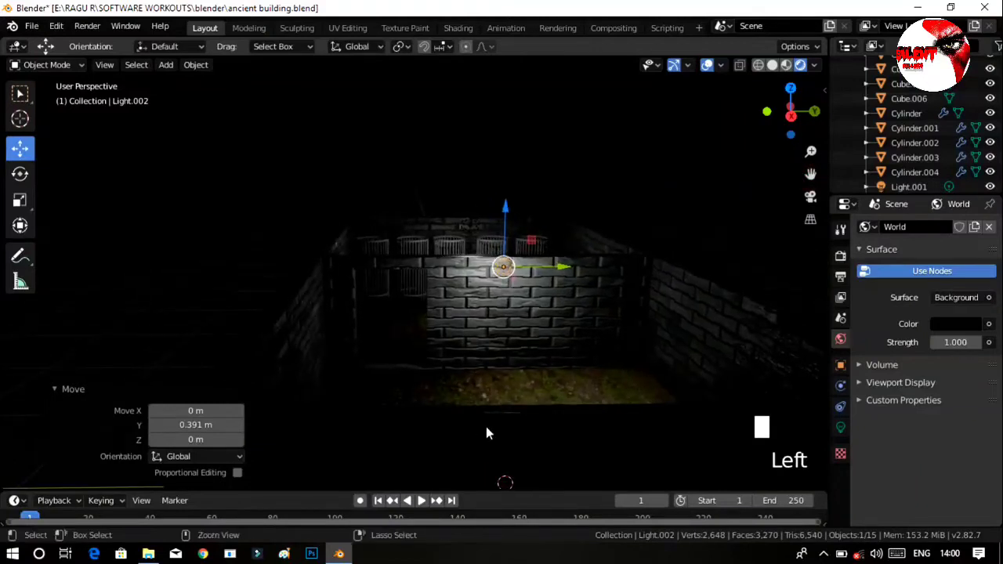
pyautogui.keyDown('ctrl'); pyautogui.moveTo(486, 427); pyautogui.dragTo(392, 319, button='middle'); pyautogui.keyUp('ctrl')
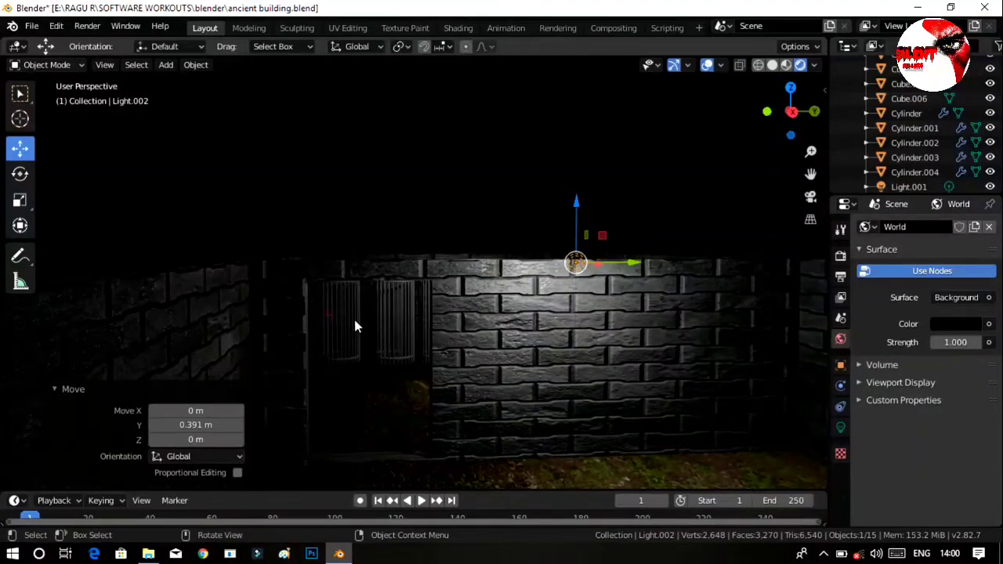
pyautogui.click(355, 326)
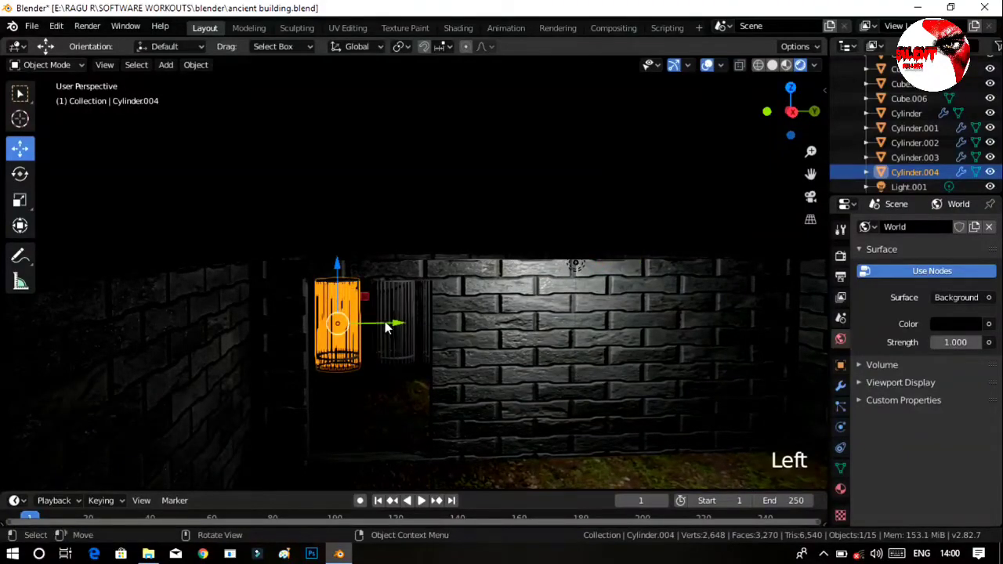
pyautogui.press('s')
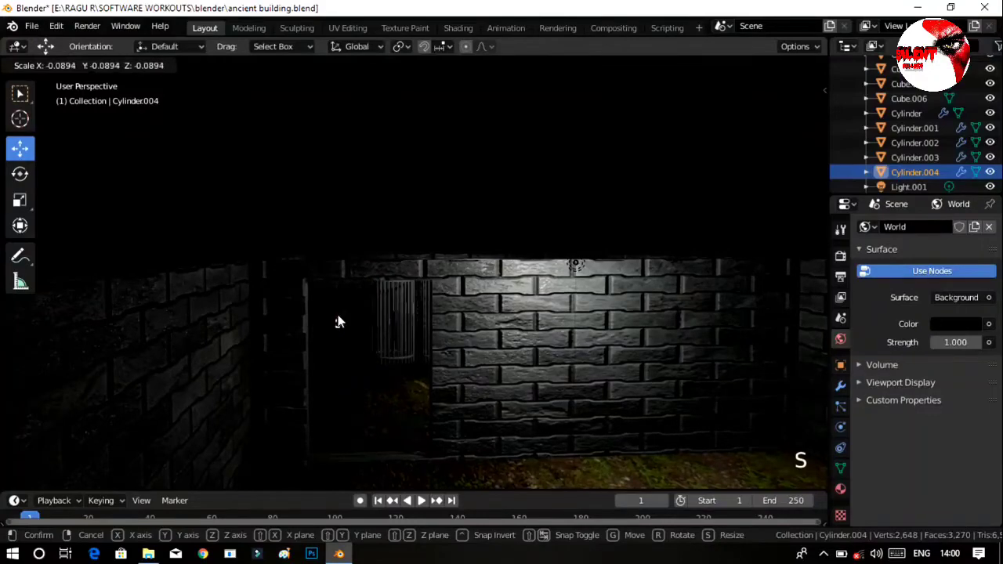
pyautogui.click(339, 321)
pyautogui.hotkey('ctrl', 'z')
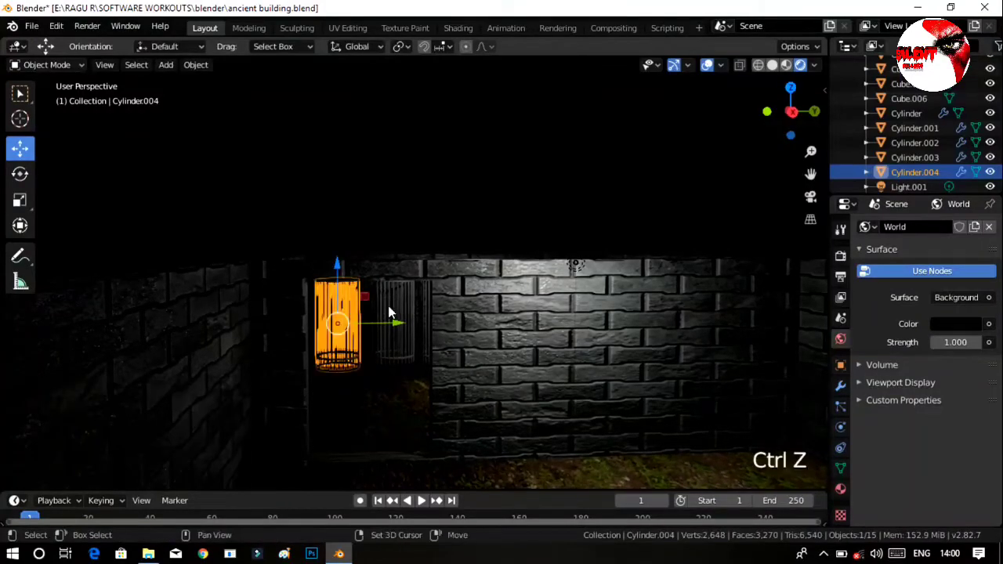
# Scale all five cylinders together to 0.855 along Z and lower them by 0.476 m.
pyautogui.keyDown('shift'); pyautogui.click(389, 313); pyautogui.keyUp('shift')
pyautogui.moveTo(389, 313); pyautogui.dragTo(467, 333, button='middle')
pyautogui.keyDown('shift'); pyautogui.click(483, 313); pyautogui.keyUp('shift')
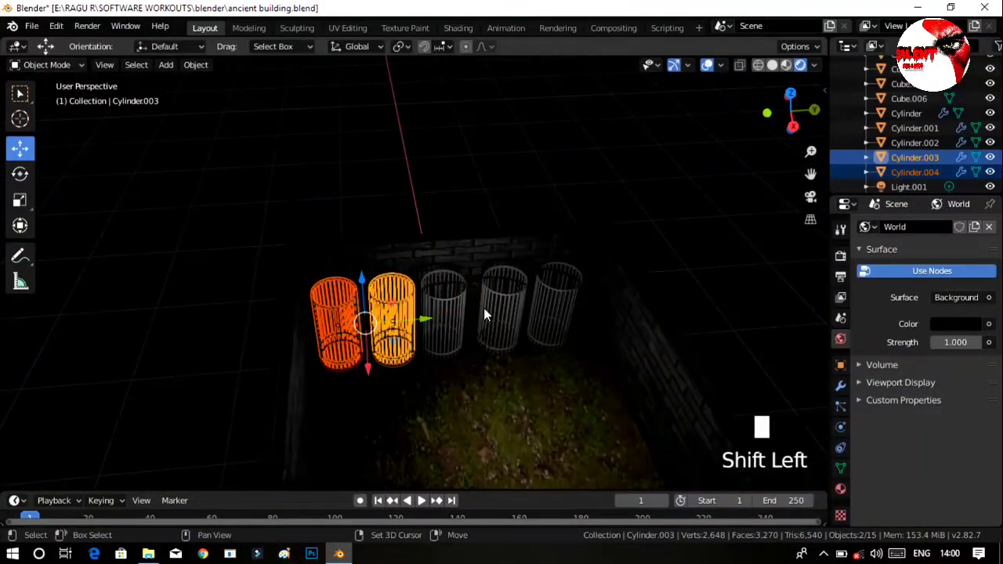
pyautogui.keyDown('shift'); pyautogui.click(524, 306); pyautogui.keyUp('shift')
pyautogui.keyDown('shift'); pyautogui.click(558, 306); pyautogui.keyUp('shift')
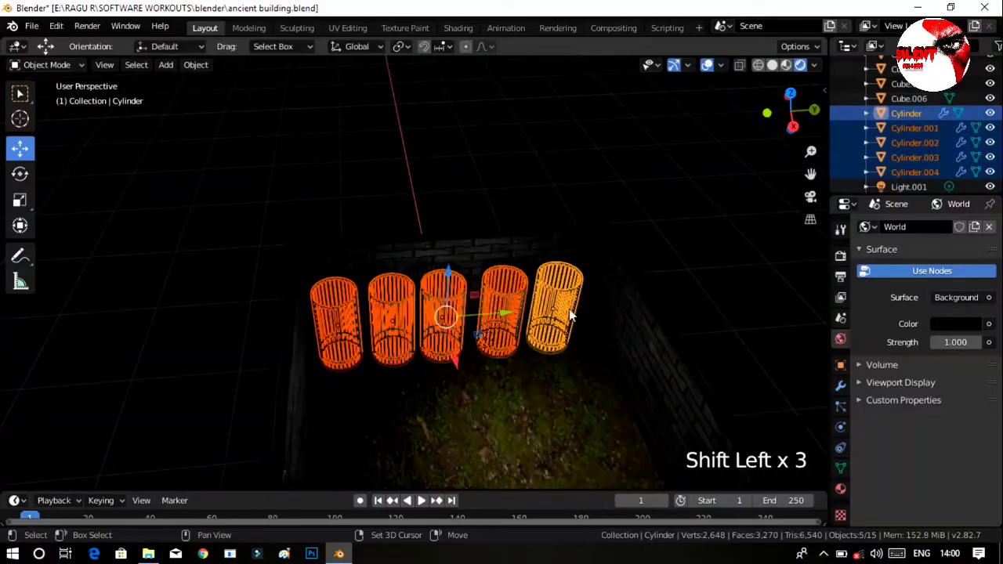
pyautogui.press('s')
pyautogui.press('z')
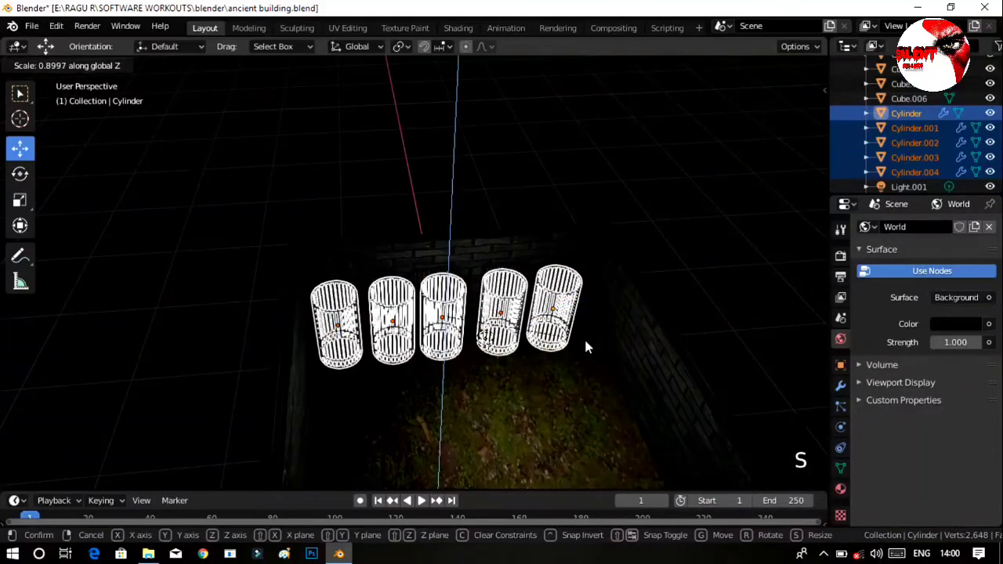
pyautogui.click(578, 340)
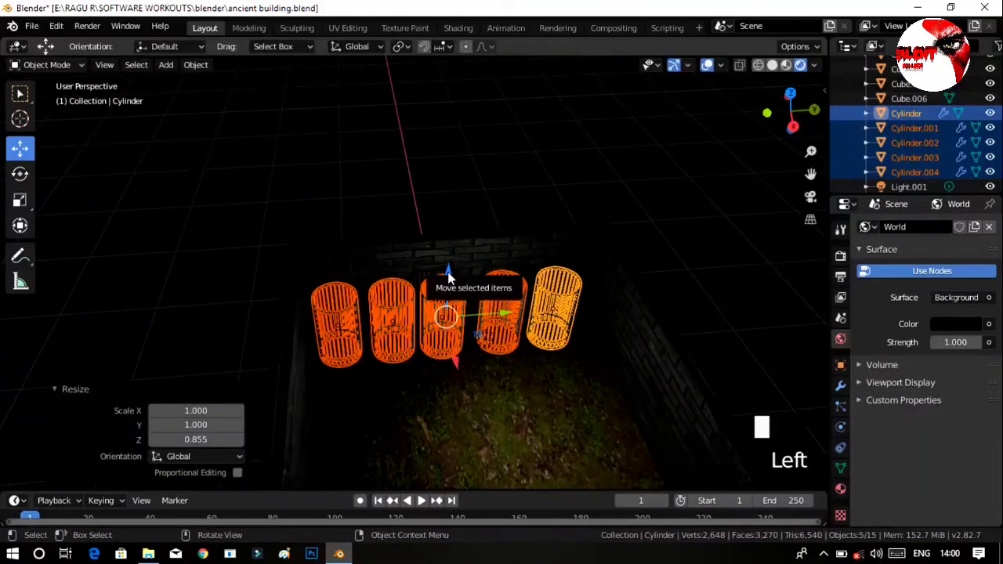
pyautogui.moveTo(447, 275); pyautogui.dragTo(446, 281)
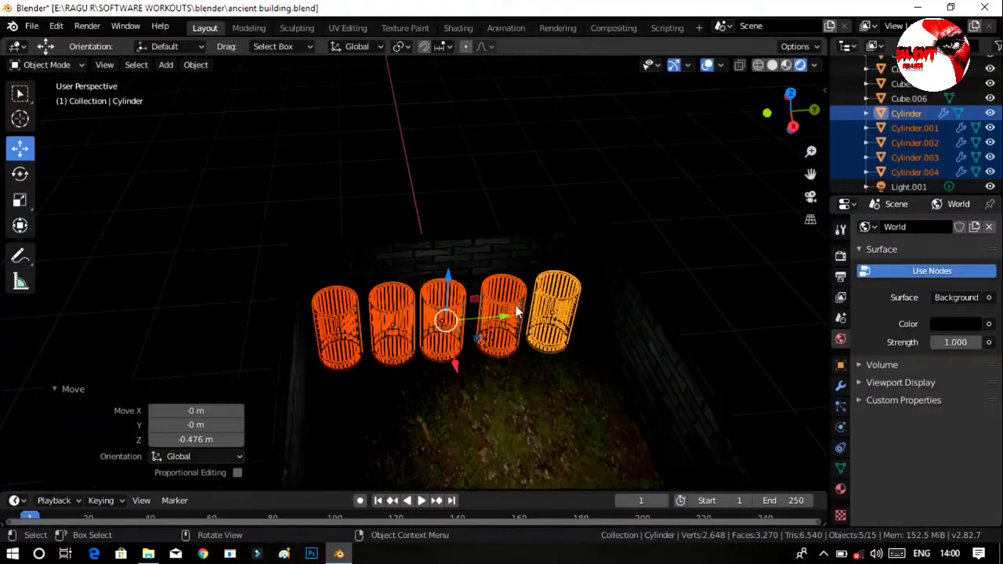
# Nudge Cylinder and Cylinder.001 slightly along Y to adjust their spacing in the row.
pyautogui.click(562, 312)
pyautogui.click(575, 326)
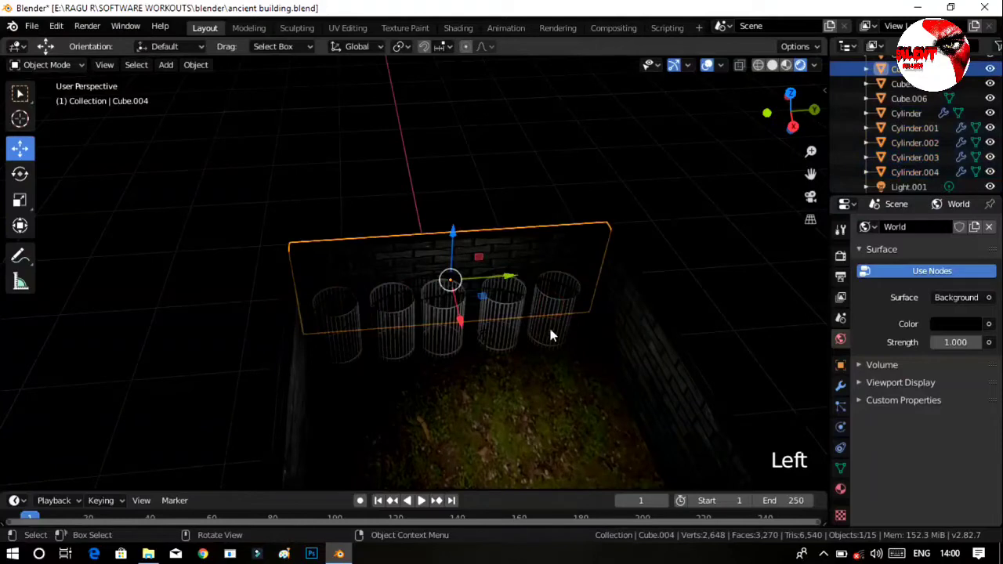
pyautogui.click(550, 335)
pyautogui.moveTo(605, 314); pyautogui.dragTo(616, 307)
pyautogui.click(553, 325)
pyautogui.click(501, 321)
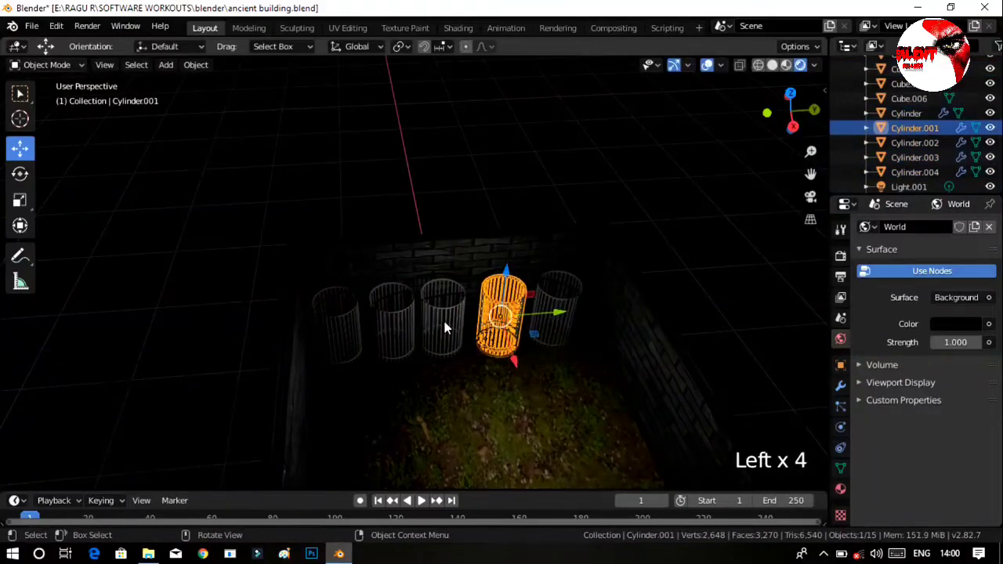
pyautogui.moveTo(560, 316); pyautogui.dragTo(561, 316)
# Shift the middle cylinder slightly along Y to even out the row's spacing, and clear the selection.
pyautogui.click(458, 311)
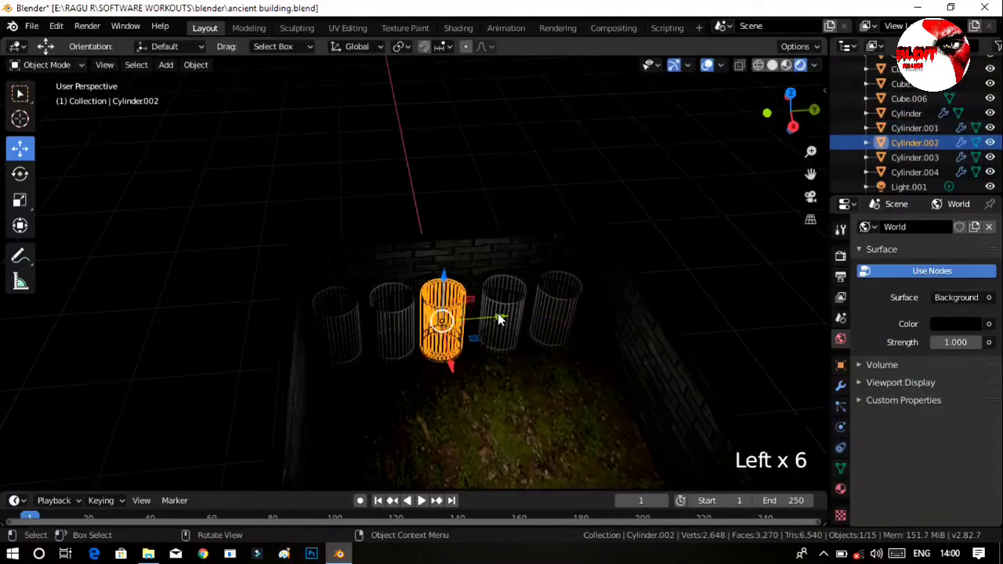
pyautogui.moveTo(500, 318); pyautogui.dragTo(458, 321)
pyautogui.click(395, 323)
pyautogui.click(338, 323)
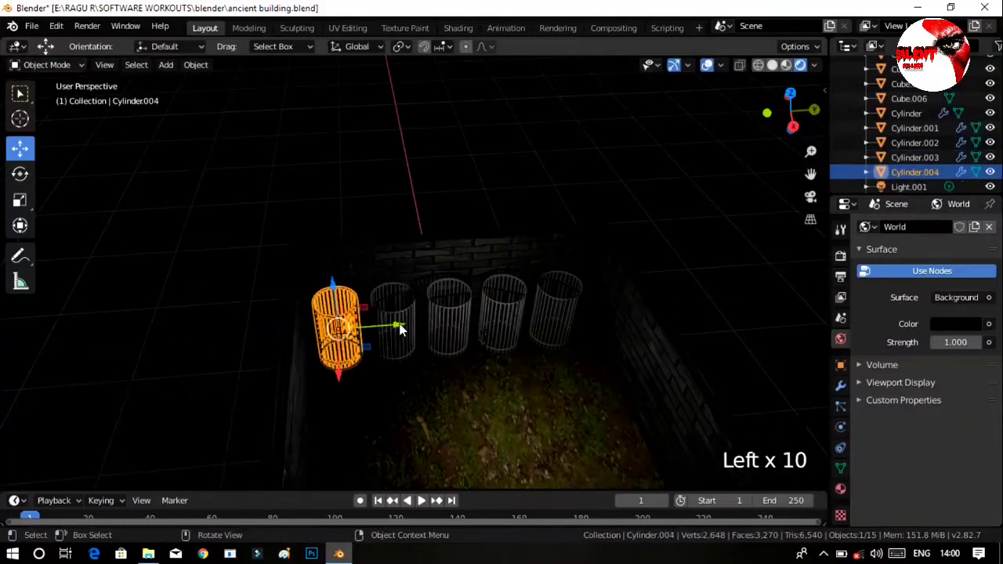
pyautogui.click(441, 327)
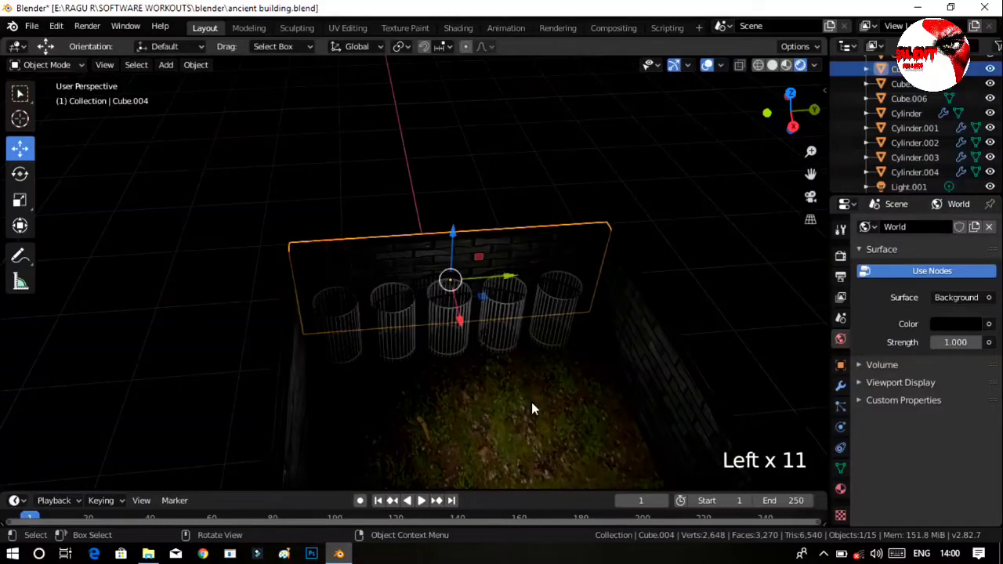
pyautogui.click(740, 288)
pyautogui.click(738, 237)
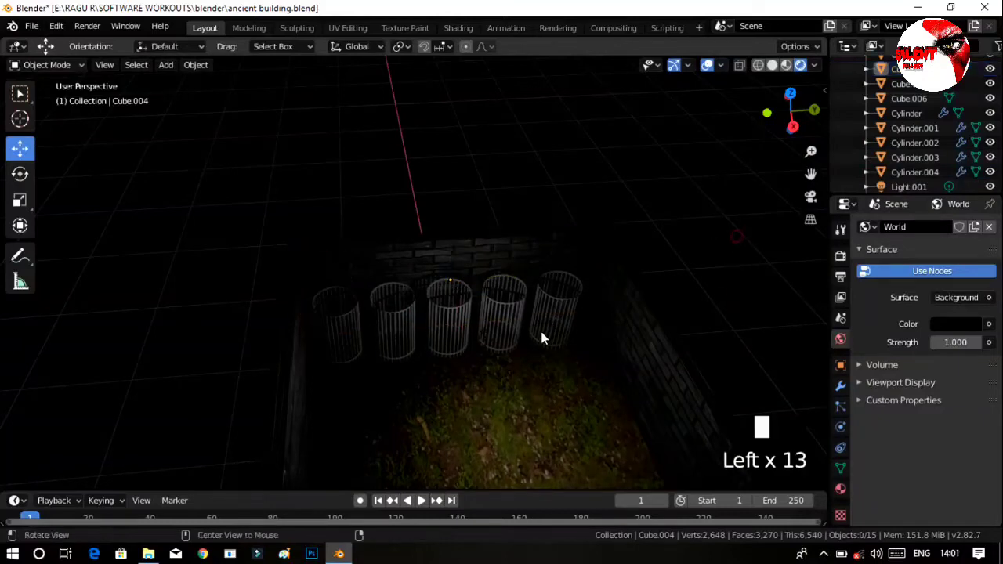
# Change Light.001 to a Sun light with a strength of 10.
pyautogui.moveTo(541, 332); pyautogui.dragTo(539, 258, button='middle')
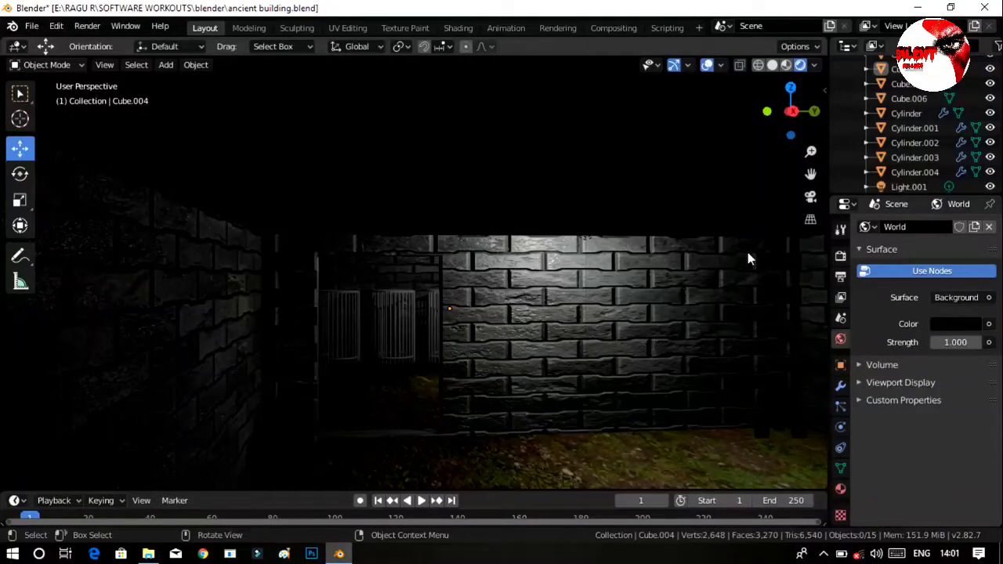
pyautogui.click(896, 185)
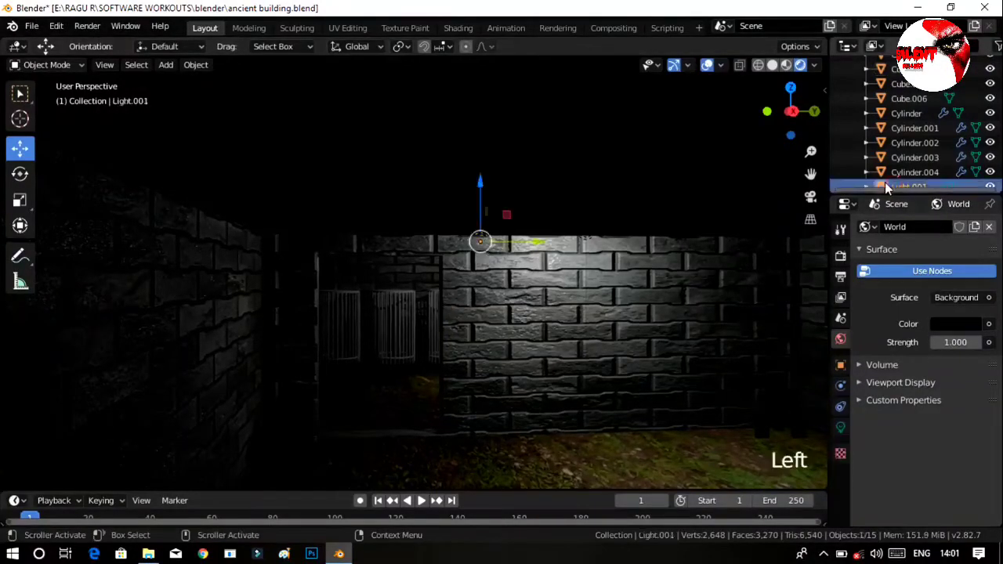
pyautogui.click(840, 428)
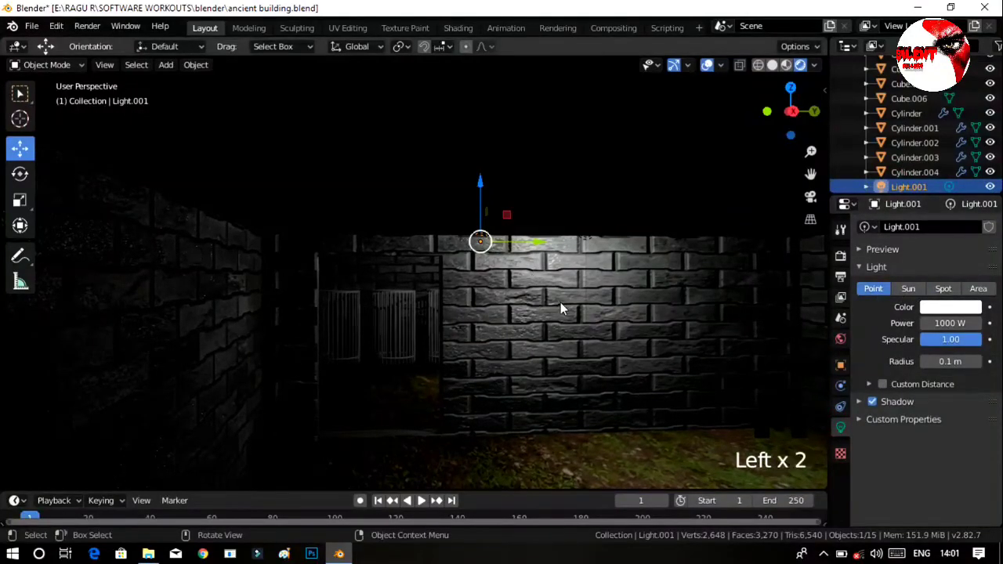
pyautogui.moveTo(602, 302); pyautogui.dragTo(604, 314, button='middle')
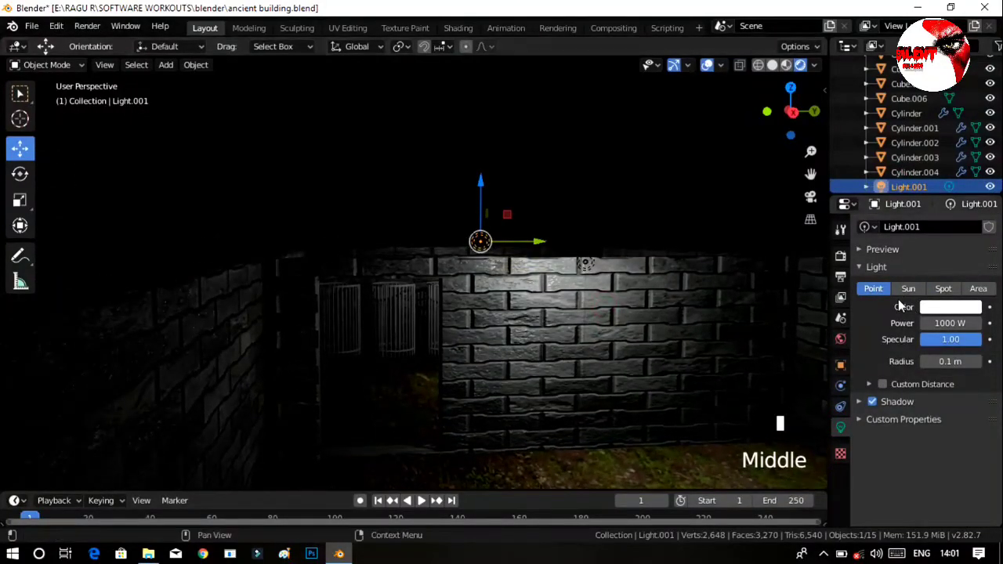
pyautogui.click(907, 289)
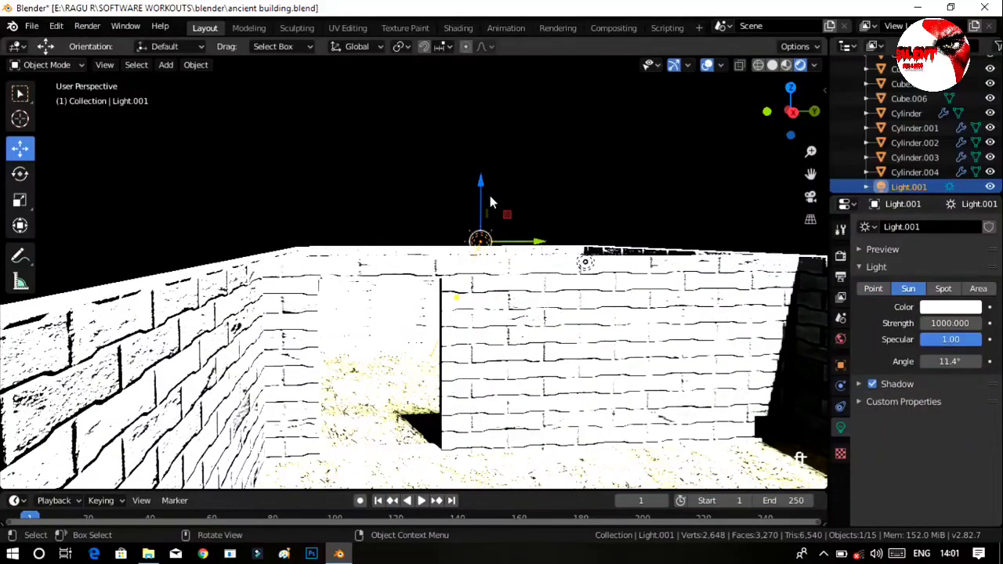
pyautogui.click(951, 323)
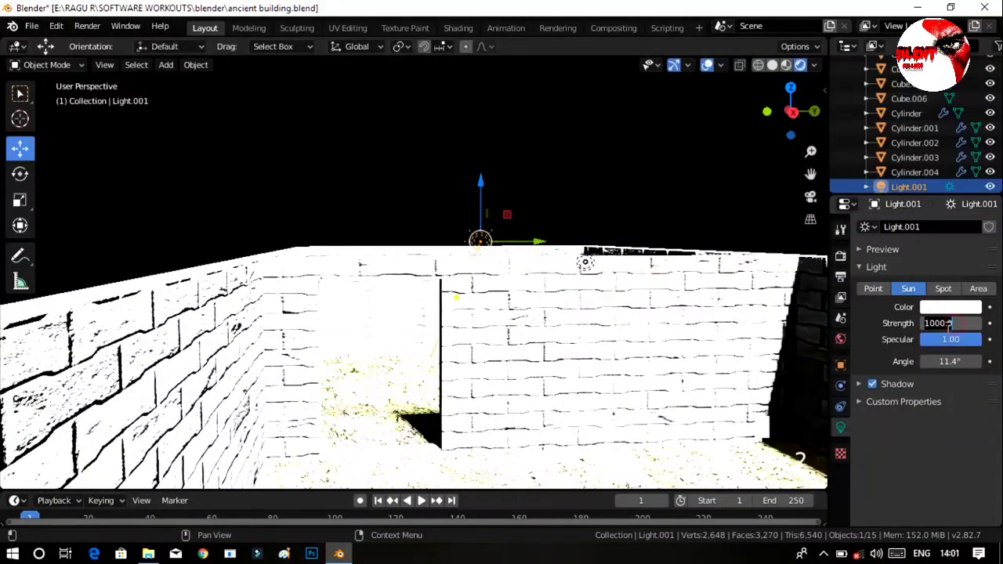
pyautogui.write('1')
pyautogui.press('Return')
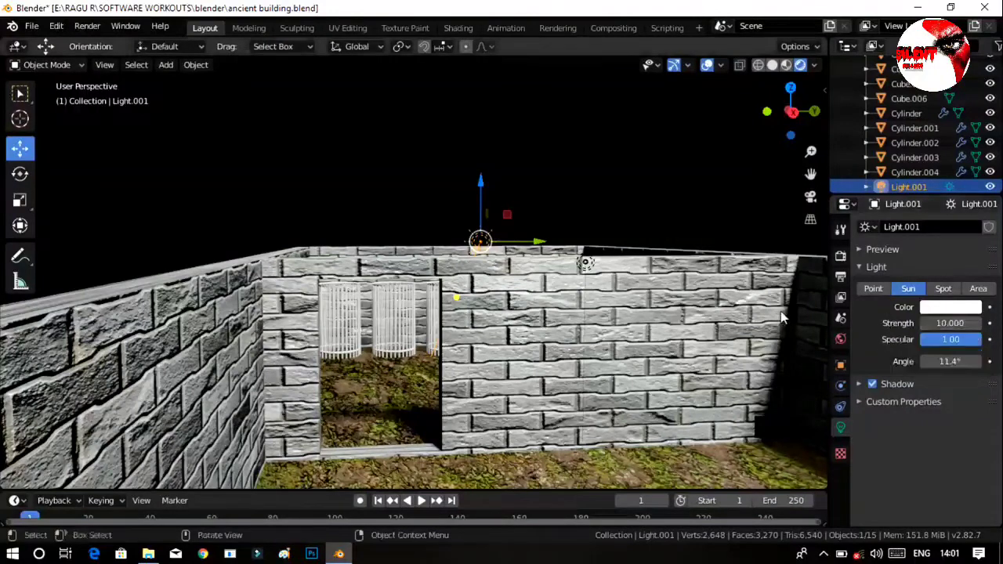
# Rotate the sun light Light.001 by 142° about the global Z axis and set its strength to 4.
pyautogui.click(20, 173)
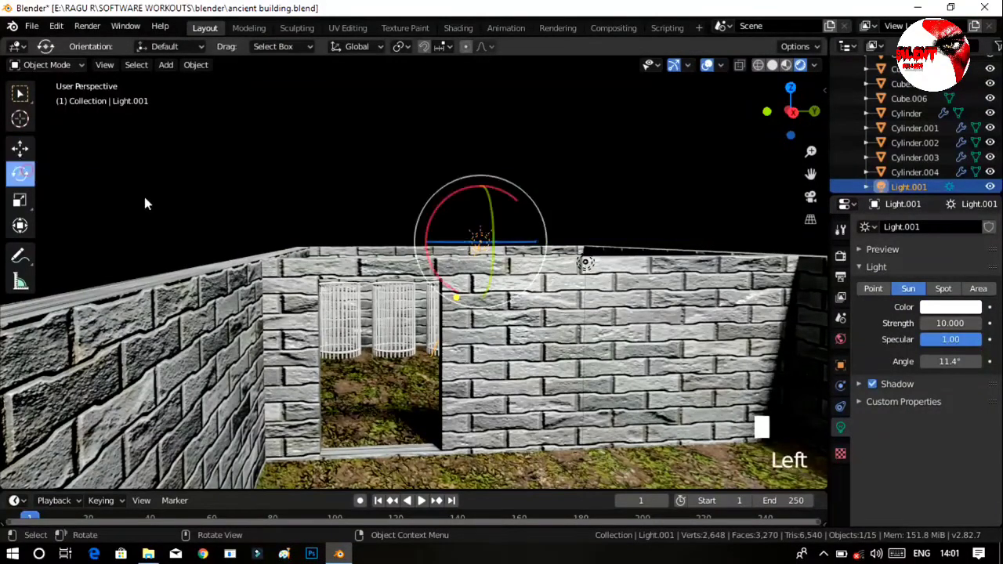
pyautogui.moveTo(461, 245); pyautogui.dragTo(492, 250)
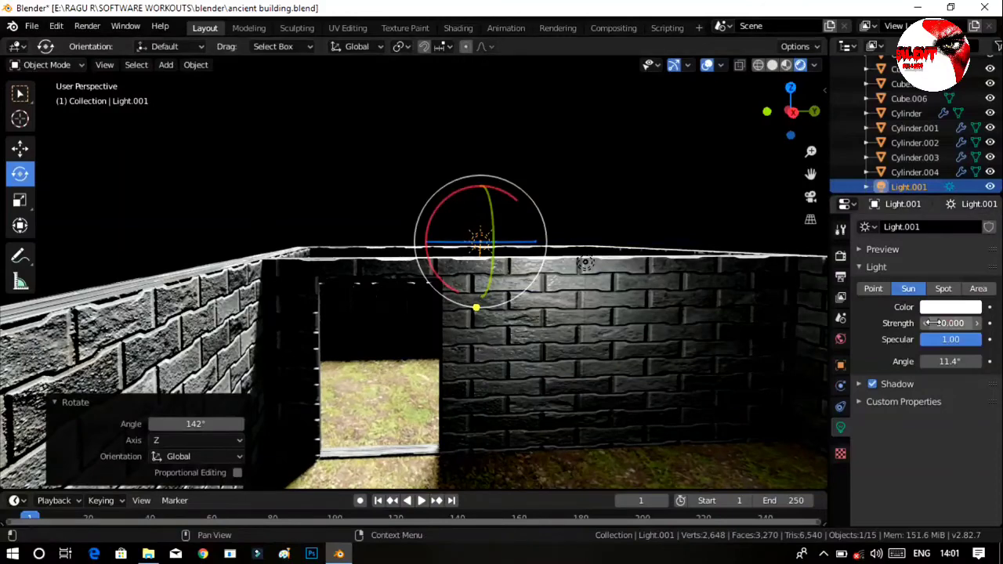
pyautogui.moveTo(950, 323); pyautogui.dragTo(842, 327)
pyautogui.moveTo(739, 339); pyautogui.dragTo(666, 338)
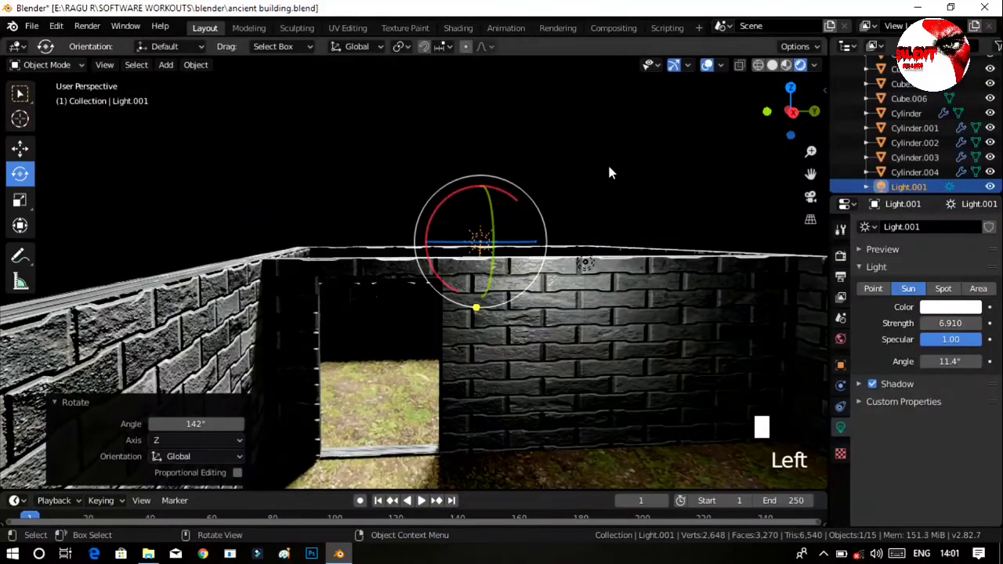
pyautogui.click(922, 324)
pyautogui.click(923, 325)
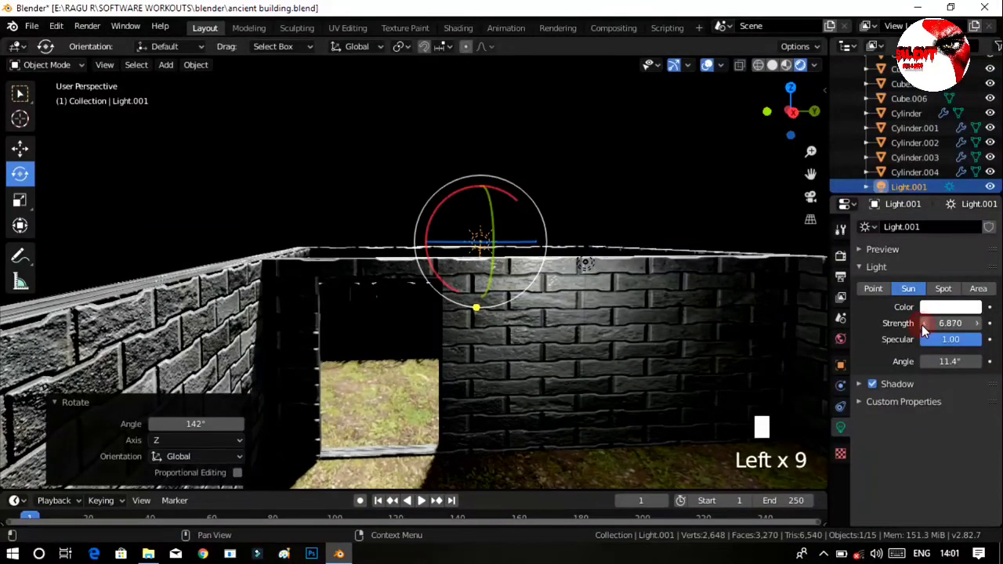
pyautogui.click(923, 324)
pyautogui.click(922, 324)
pyautogui.click(922, 325)
pyautogui.click(922, 325)
pyautogui.click(922, 325)
pyautogui.click(922, 325)
pyautogui.click(922, 324)
pyautogui.click(943, 323)
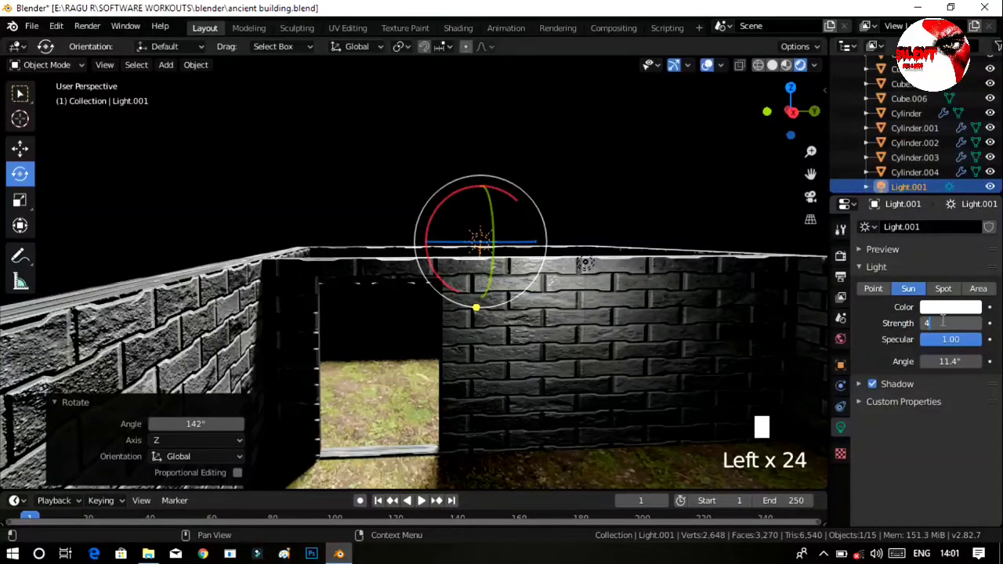
pyautogui.press('Return')
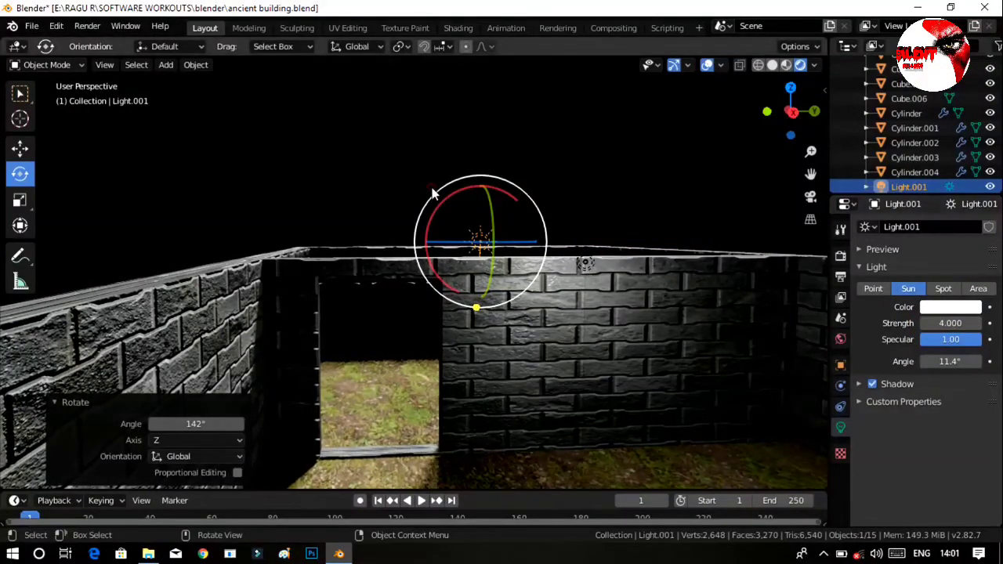
pyautogui.click(295, 149)
# Try Light.001 as a Spot light with its cone narrowed to 1°, and undo back to the Sun type.
pyautogui.moveTo(497, 329)
pyautogui.mouseDown(button='middle')
pyautogui.moveTo(554, 343)
pyautogui.moveTo(540, 343)
pyautogui.moveTo(884, 311)
pyautogui.mouseUp(button='middle')
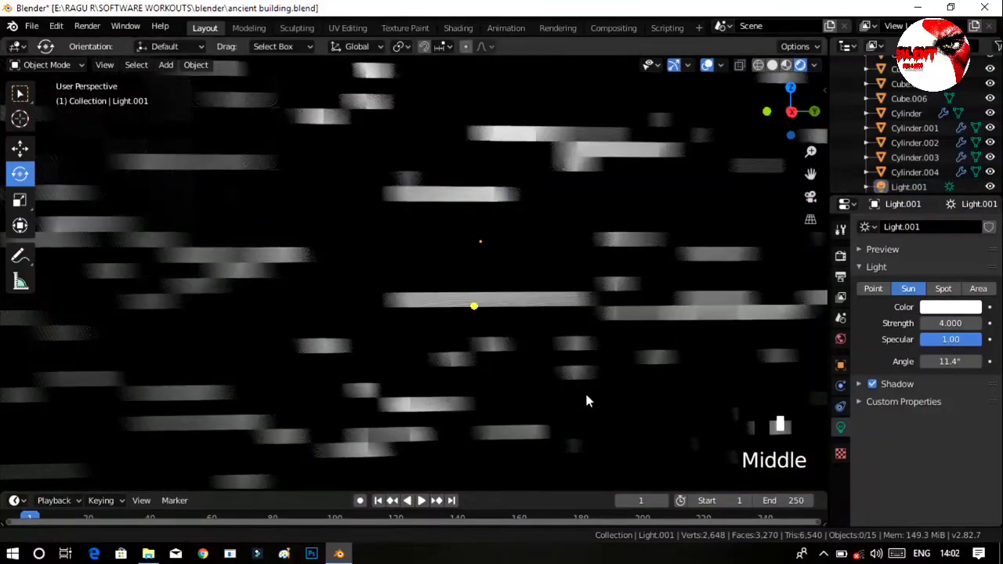
pyautogui.moveTo(586, 399)
pyautogui.keyDown('ctrl'); pyautogui.mouseDown(button='middle')
pyautogui.moveTo(598, 338)
pyautogui.moveTo(604, 365)
pyautogui.moveTo(611, 357)
pyautogui.mouseUp(button='middle'); pyautogui.keyUp('ctrl')
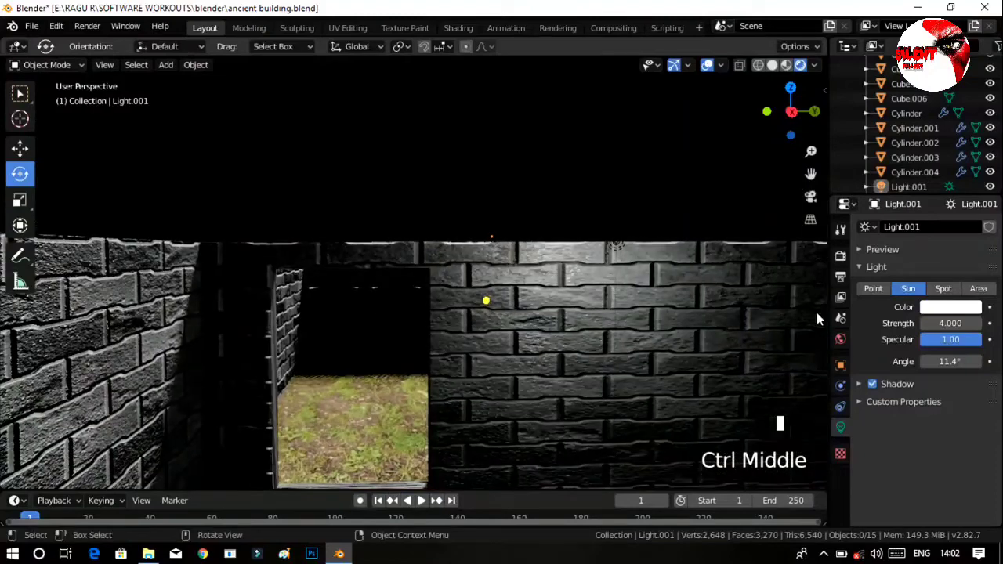
pyautogui.click(945, 290)
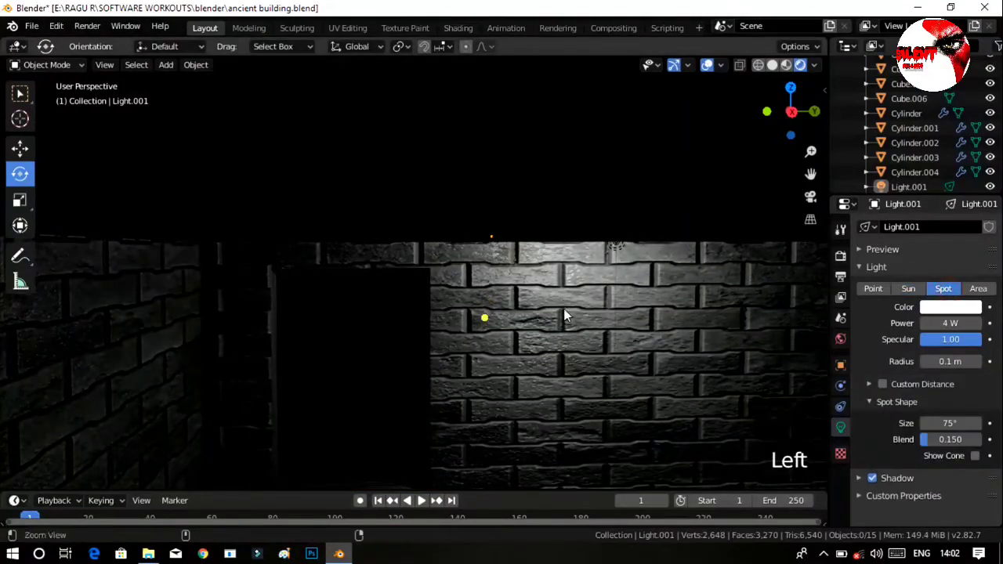
pyautogui.keyDown('ctrl'); pyautogui.moveTo(563, 308); pyautogui.dragTo(486, 283, button='middle'); pyautogui.keyUp('ctrl')
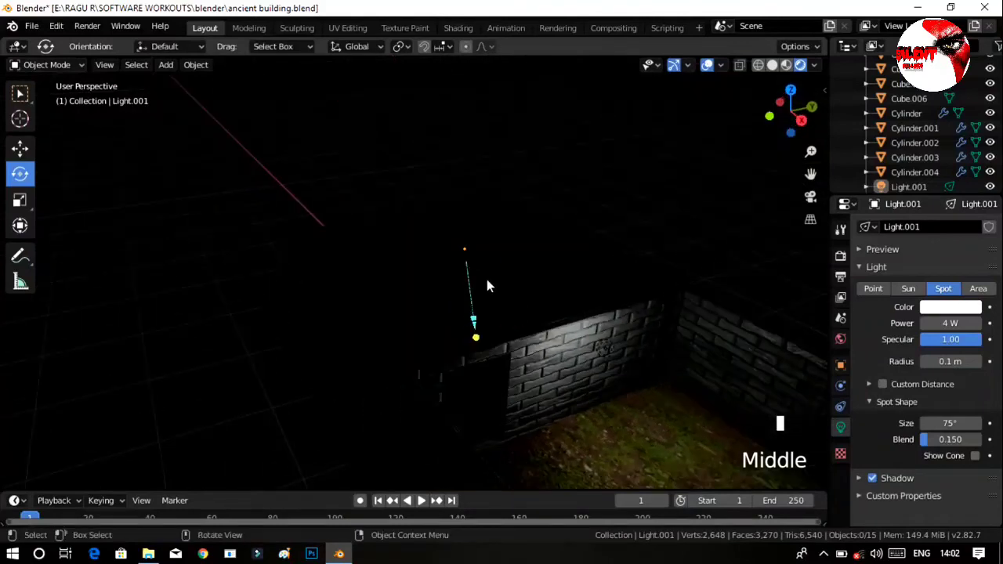
pyautogui.moveTo(473, 323); pyautogui.dragTo(470, 308)
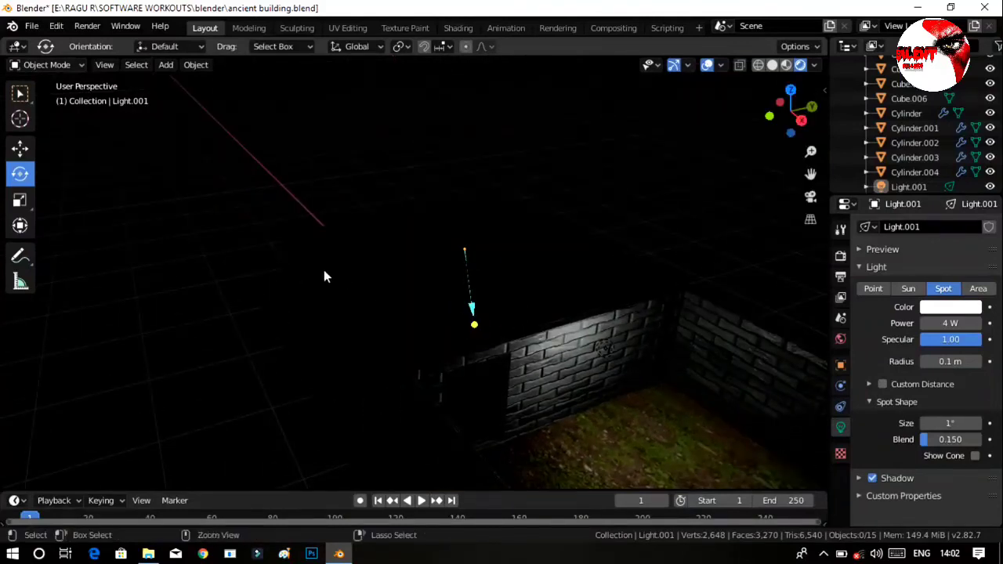
pyautogui.hotkey('ctrl', 'z')
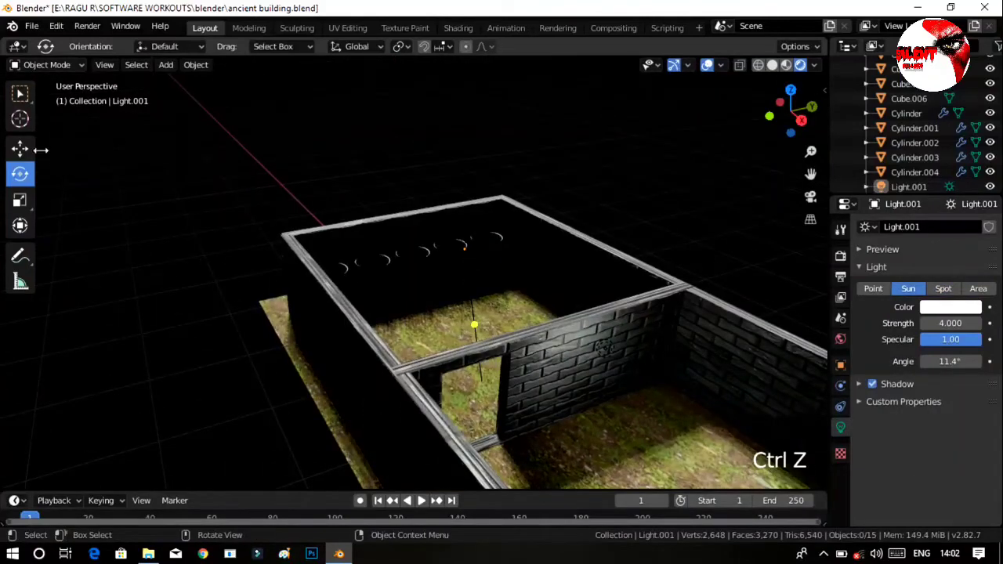
# Change Light.001 to a Spot light and select it.
pyautogui.click(20, 148)
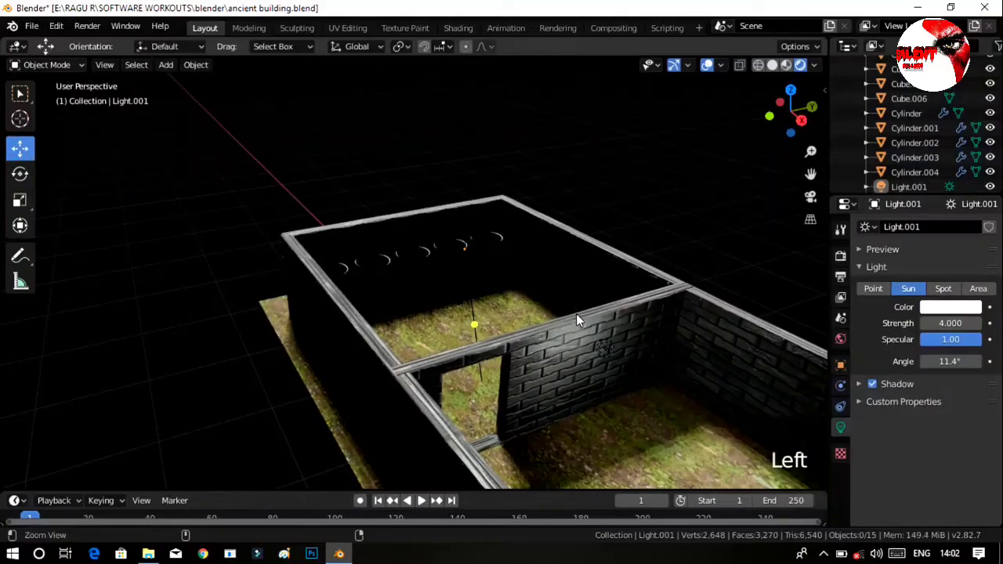
pyautogui.keyDown('ctrl'); pyautogui.moveTo(576, 314); pyautogui.dragTo(793, 322, button='middle'); pyautogui.keyUp('ctrl')
pyautogui.click(942, 288)
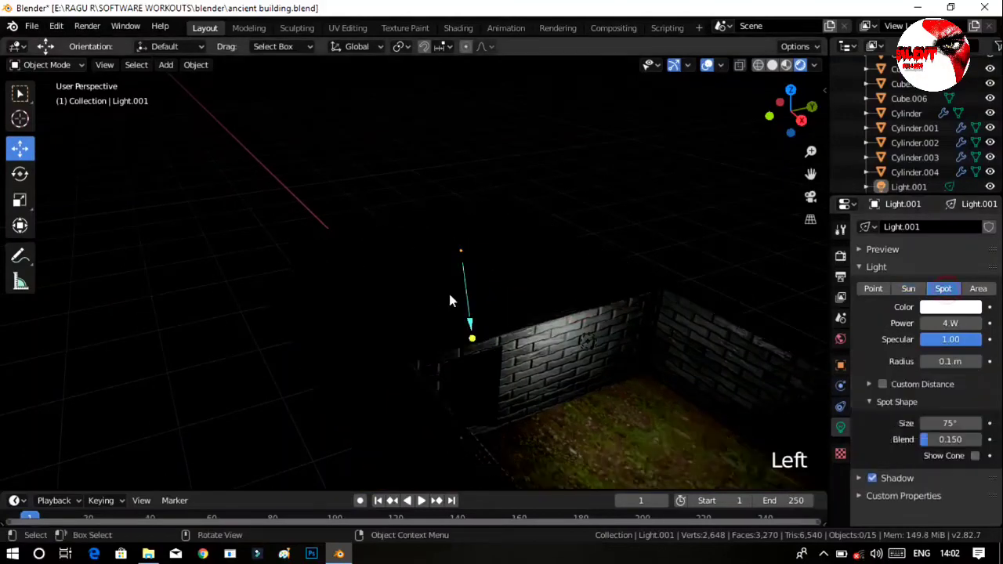
pyautogui.click(918, 185)
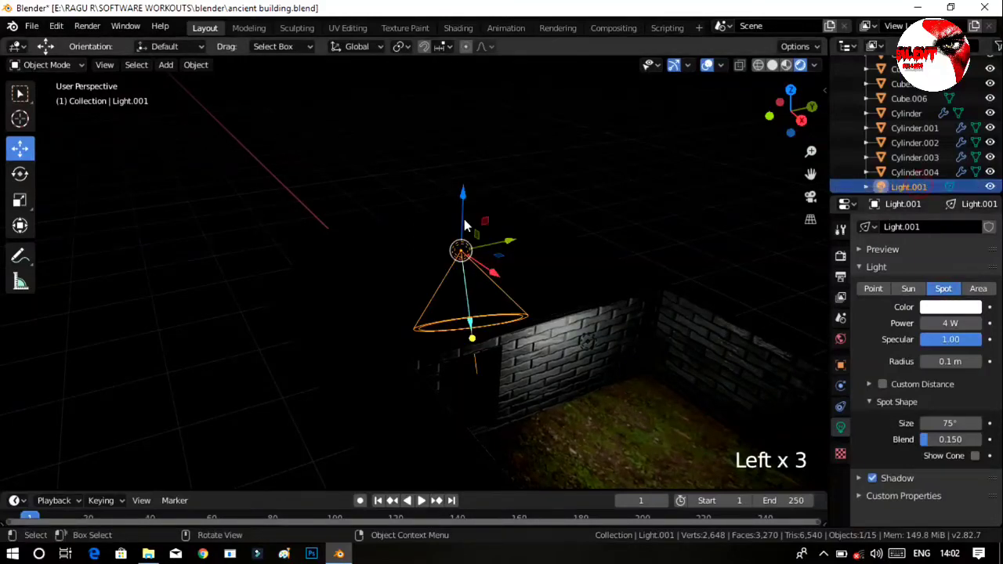
# Raise Light.001 along Z high above the building and move it 16.2 m along X.
pyautogui.moveTo(464, 198); pyautogui.dragTo(471, 78)
pyautogui.keyDown('ctrl'); pyautogui.moveTo(575, 297); pyautogui.dragTo(500, 165, button='middle'); pyautogui.keyUp('ctrl')
pyautogui.moveTo(504, 178); pyautogui.dragTo(602, 171)
pyautogui.moveTo(602, 171); pyautogui.dragTo(503, 377, button='middle')
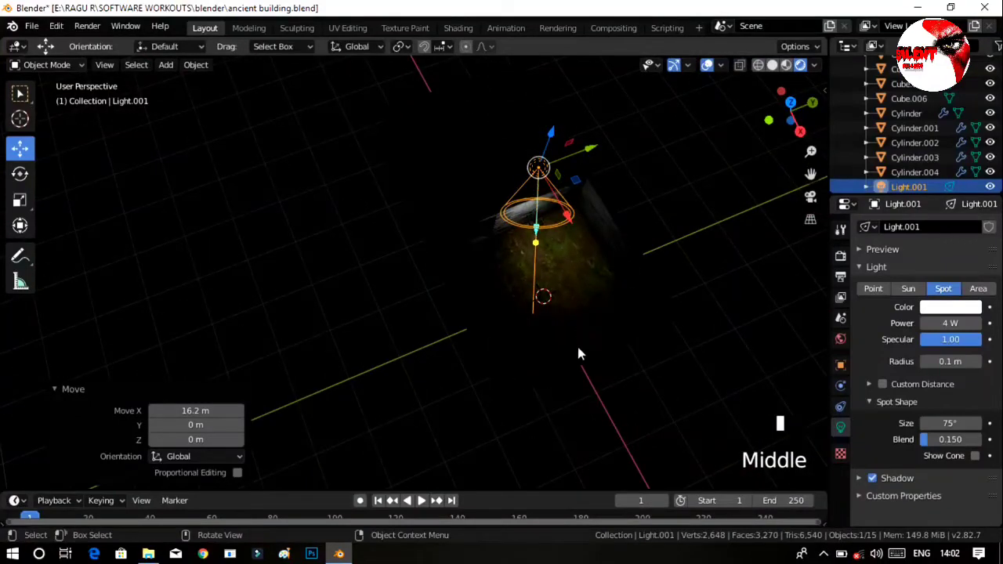
pyautogui.moveTo(582, 369); pyautogui.dragTo(573, 340, button='middle')
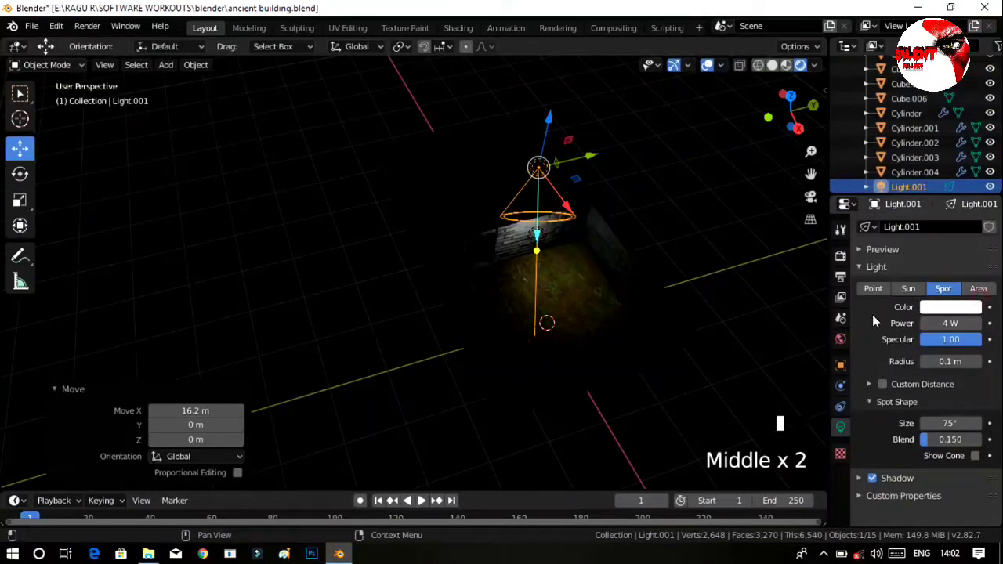
# Change Light.001 to an Area light and move it -0.45 m along X.
pyautogui.doubleClick(974, 291)
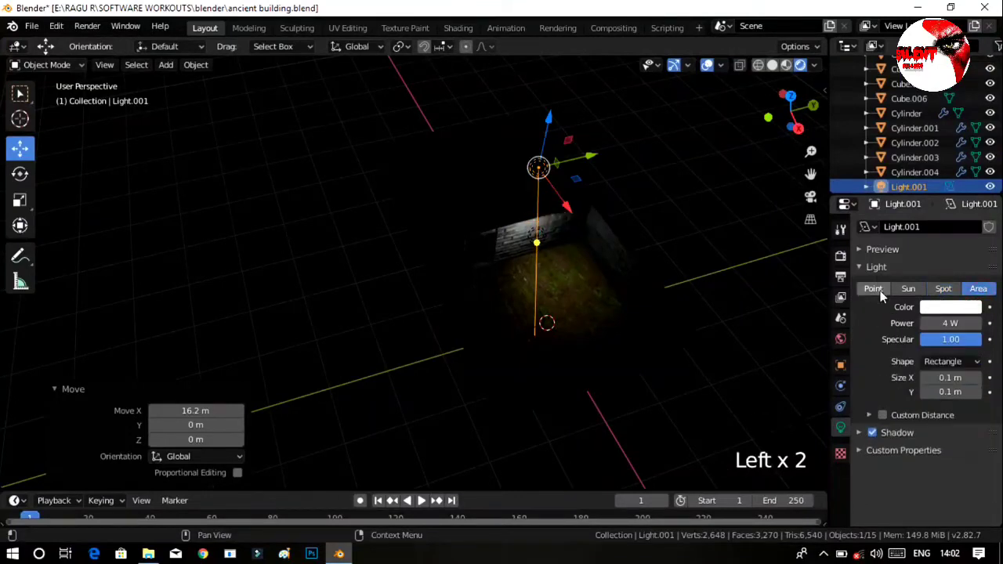
pyautogui.moveTo(572, 358); pyautogui.dragTo(537, 115, button='middle')
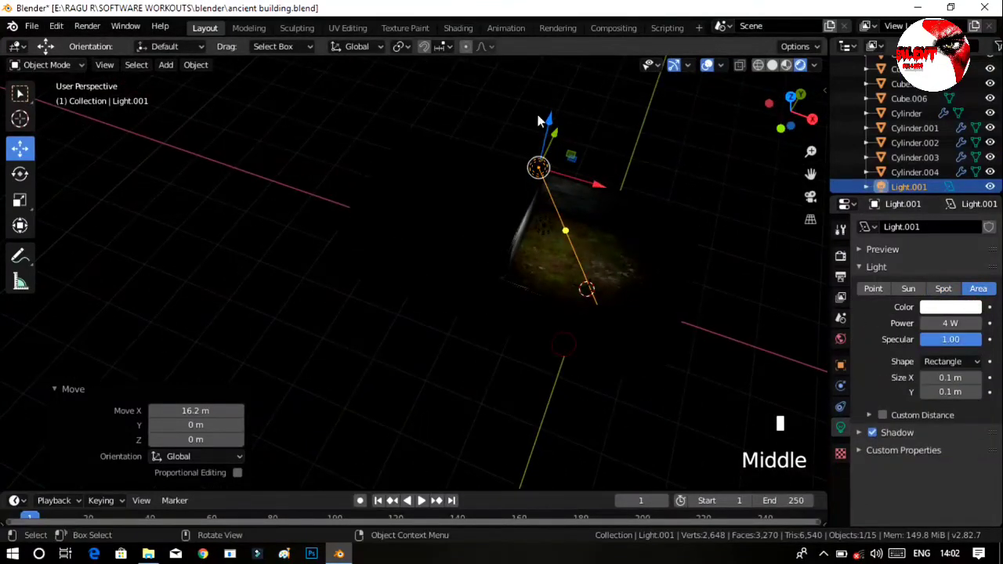
pyautogui.moveTo(604, 184); pyautogui.dragTo(582, 226)
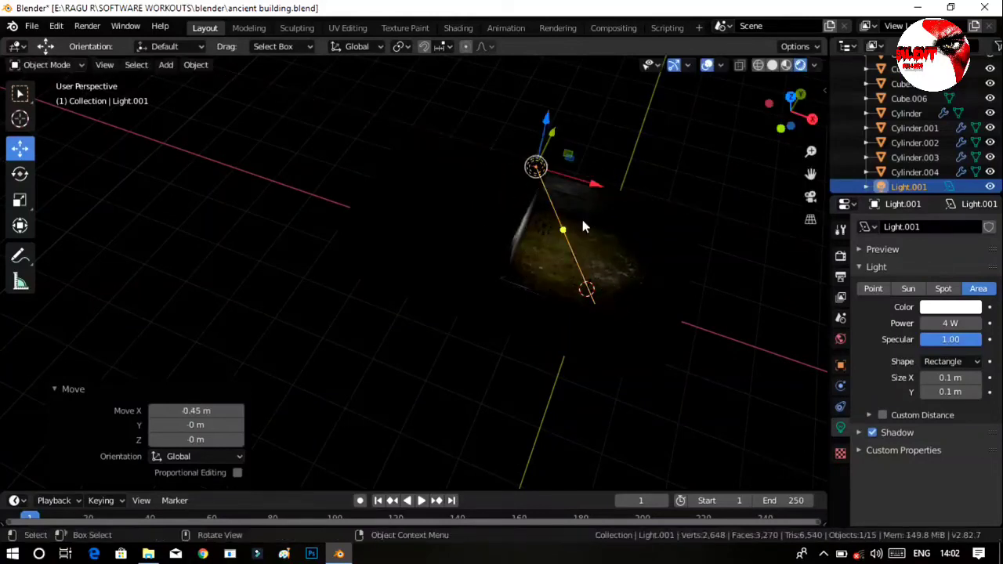
# Try to rotate the area light about the X axis, and undo the rotation.
pyautogui.click(19, 174)
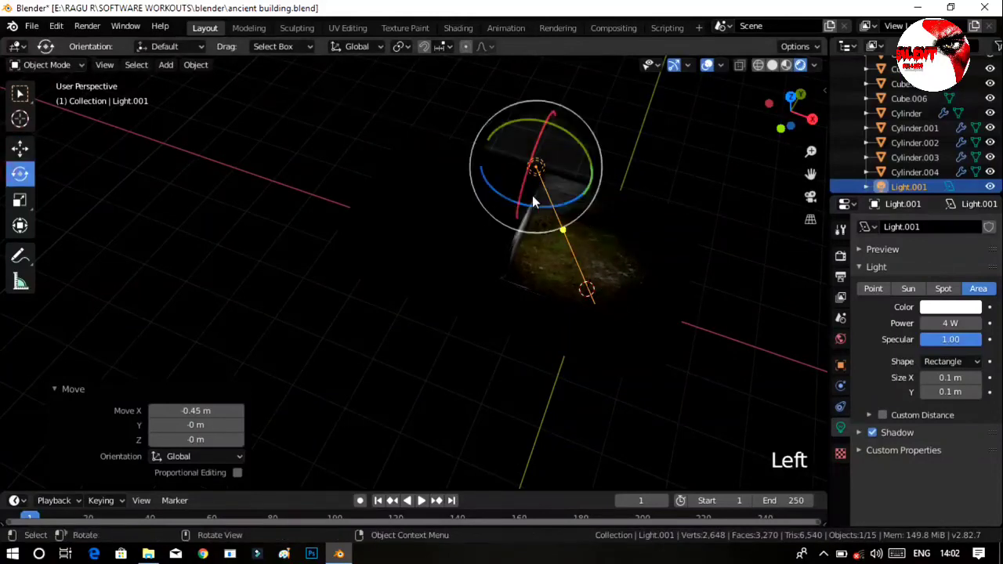
pyautogui.moveTo(517, 195); pyautogui.dragTo(492, 70)
pyautogui.hotkey('ctrl', 'z')
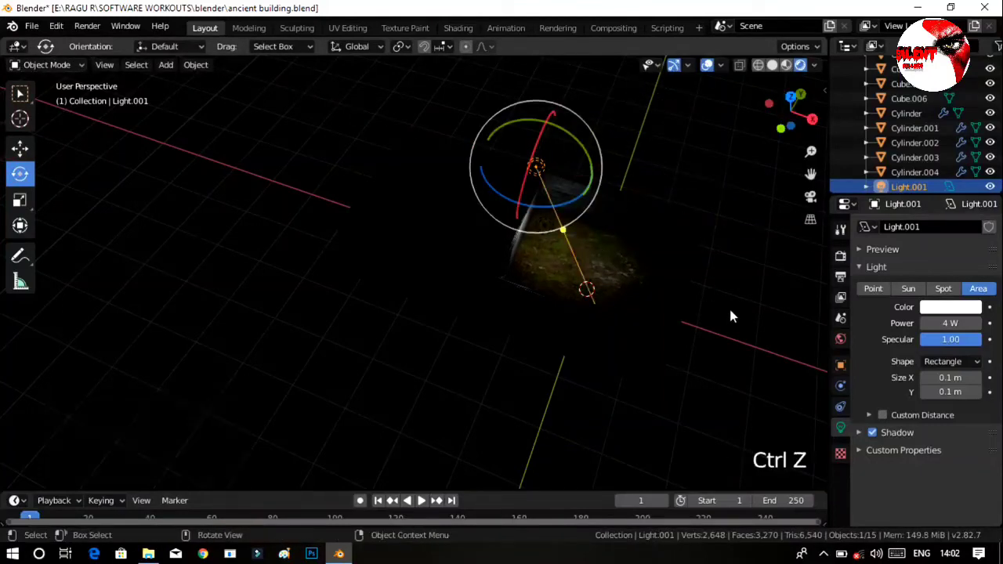
# Move Light.001 by -13.4 m along X and change it to a Point light.
pyautogui.click(696, 297)
pyautogui.moveTo(695, 296); pyautogui.dragTo(496, 255, button='middle')
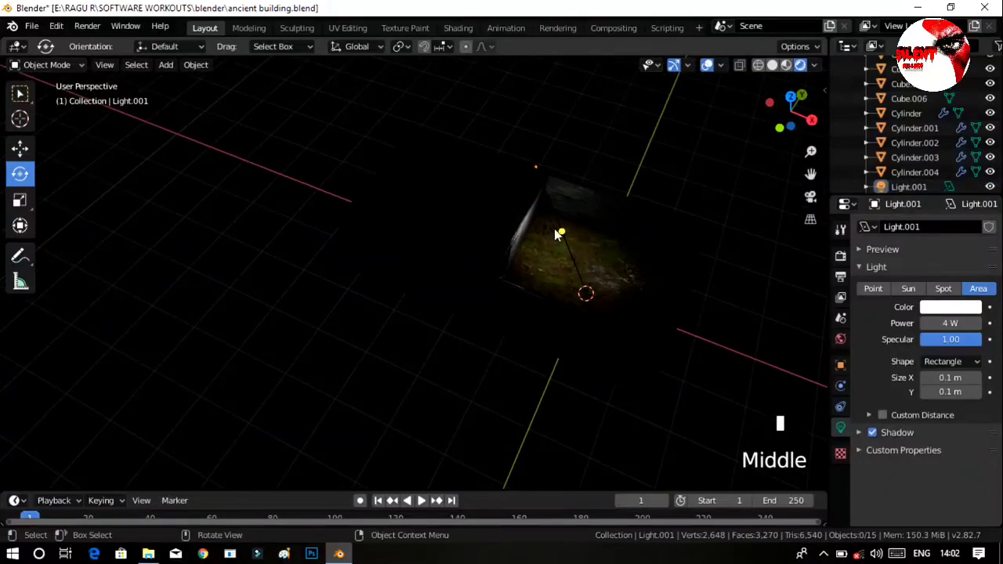
pyautogui.moveTo(610, 253); pyautogui.dragTo(547, 210, button='middle')
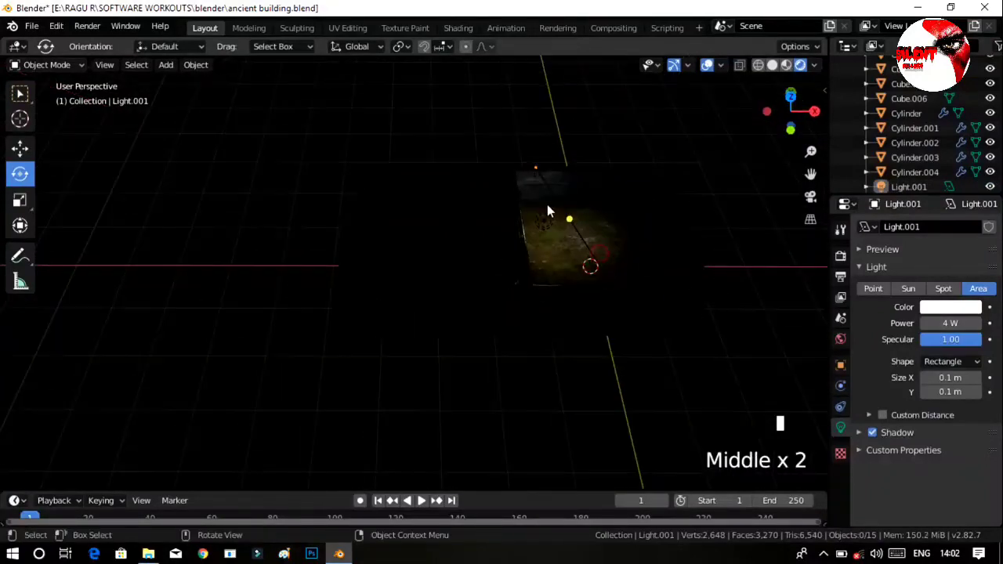
pyautogui.click(540, 167)
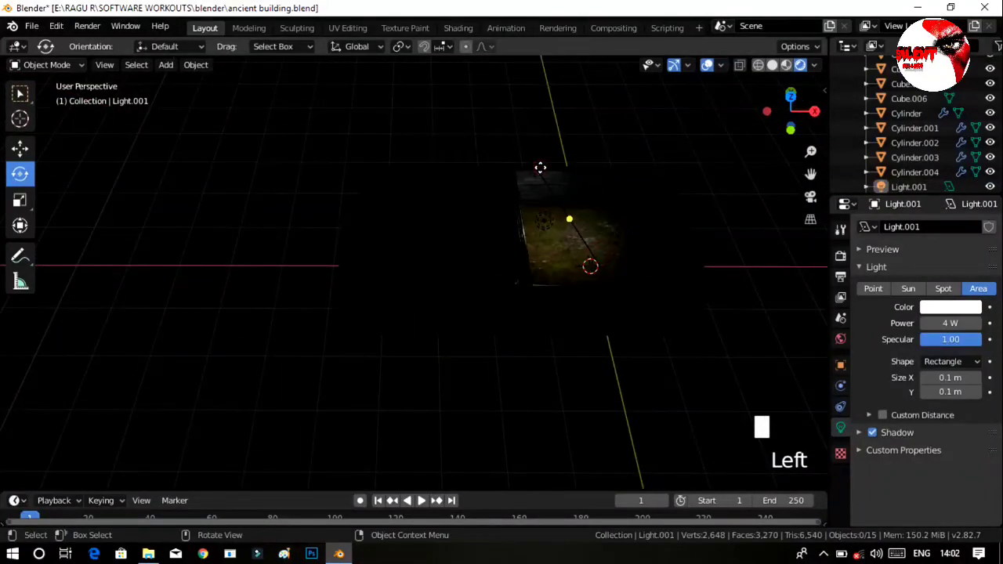
pyautogui.click(30, 150)
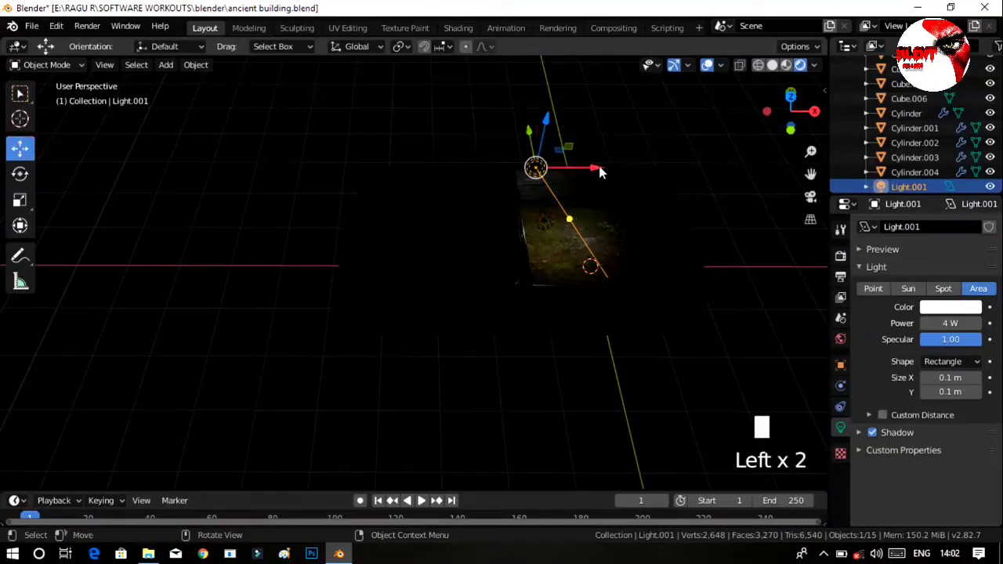
pyautogui.moveTo(599, 172); pyautogui.dragTo(517, 171)
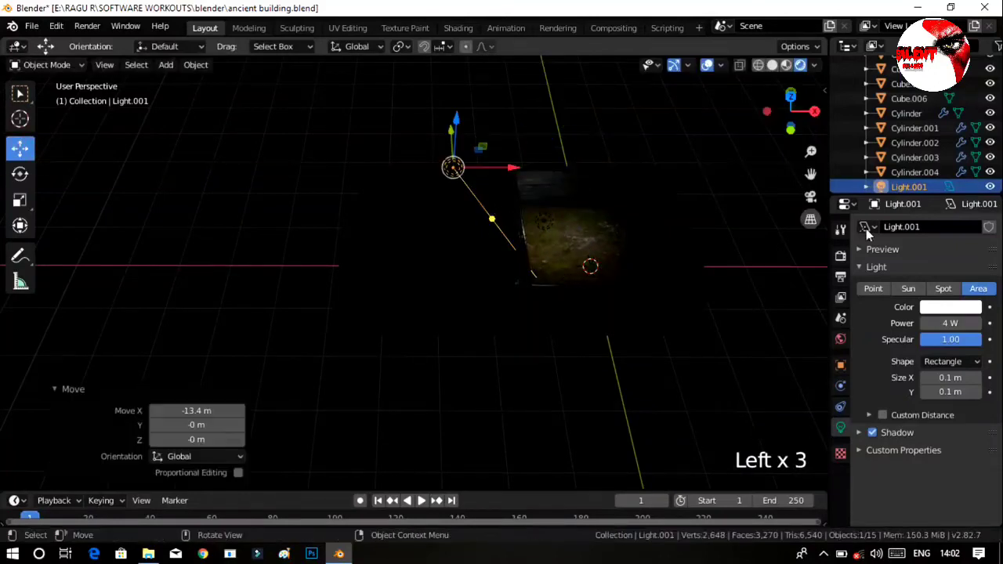
pyautogui.click(887, 290)
pyautogui.moveTo(632, 289); pyautogui.dragTo(619, 284, button='middle')
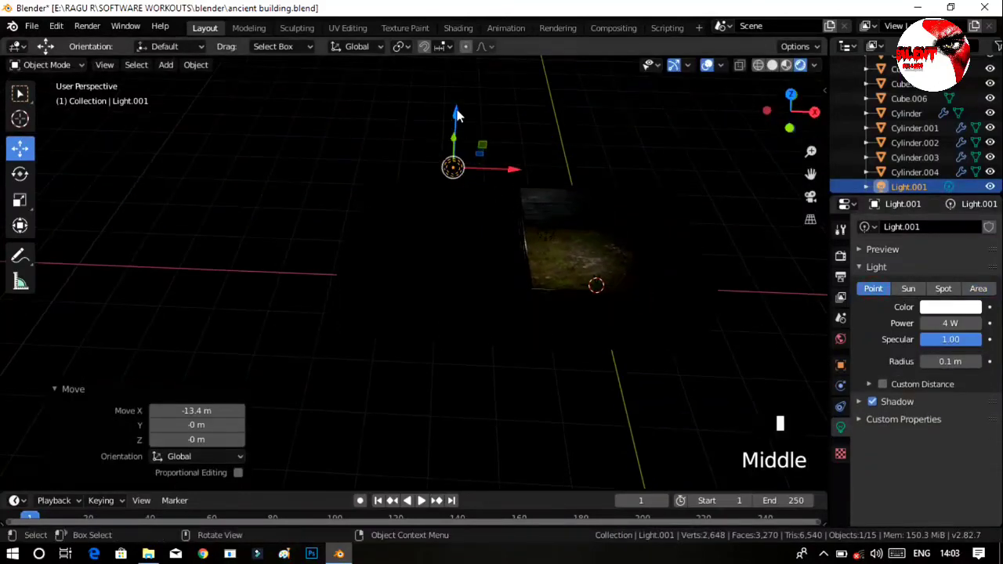
# Try lowering Light.001 by 11.3 m along Z, and undo that move together with its change to a Point light.
pyautogui.moveTo(457, 115); pyautogui.dragTo(452, 168)
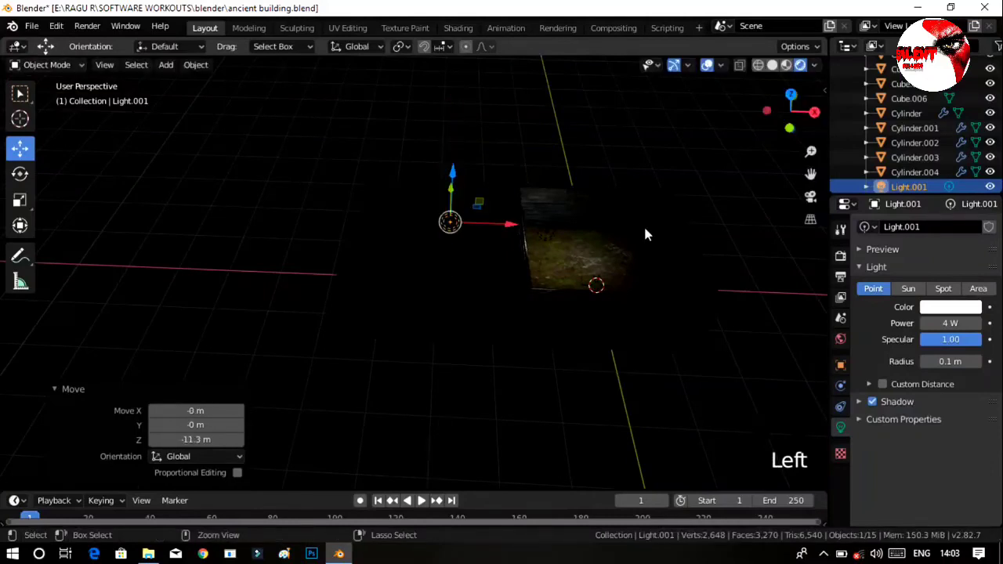
pyautogui.hotkey('ctrl', 'z')
pyautogui.hotkey('ctrl', 'z')
pyautogui.hotkey('ctrl', 'z')
pyautogui.hotkey('ctrl', 'z')
pyautogui.hotkey('ctrl', 'z')
pyautogui.hotkey('ctrl', 'z')
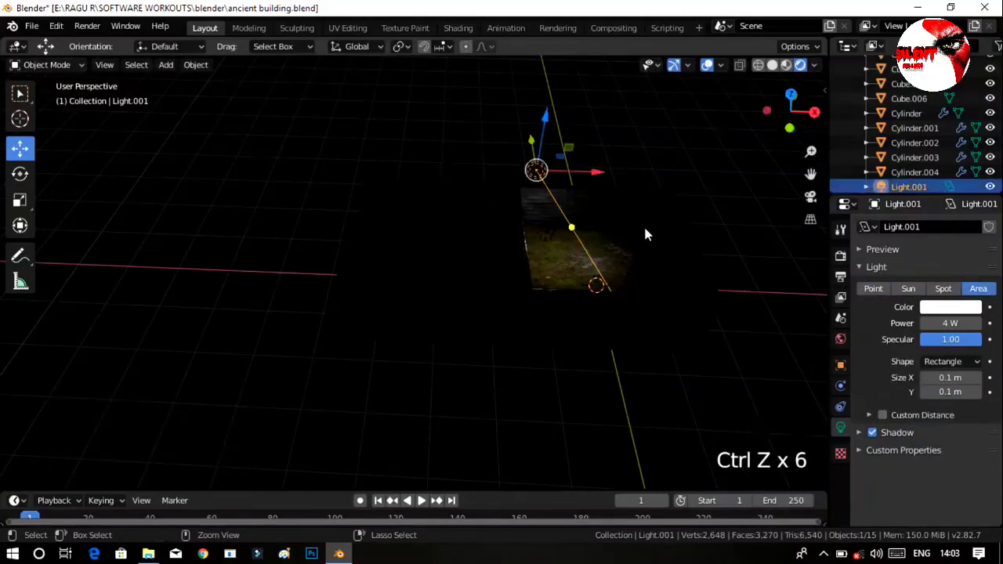
# Undo the Area, Spot and Sun trials on Light.001, back to the earlier Point light setup lighting both rooms.
pyautogui.hotkey('ctrl', 'z')
pyautogui.hotkey('ctrl', 'z')
pyautogui.hotkey('ctrl', 'z')
pyautogui.hotkey('ctrl', 'z')
pyautogui.hotkey('ctrl', 'z')
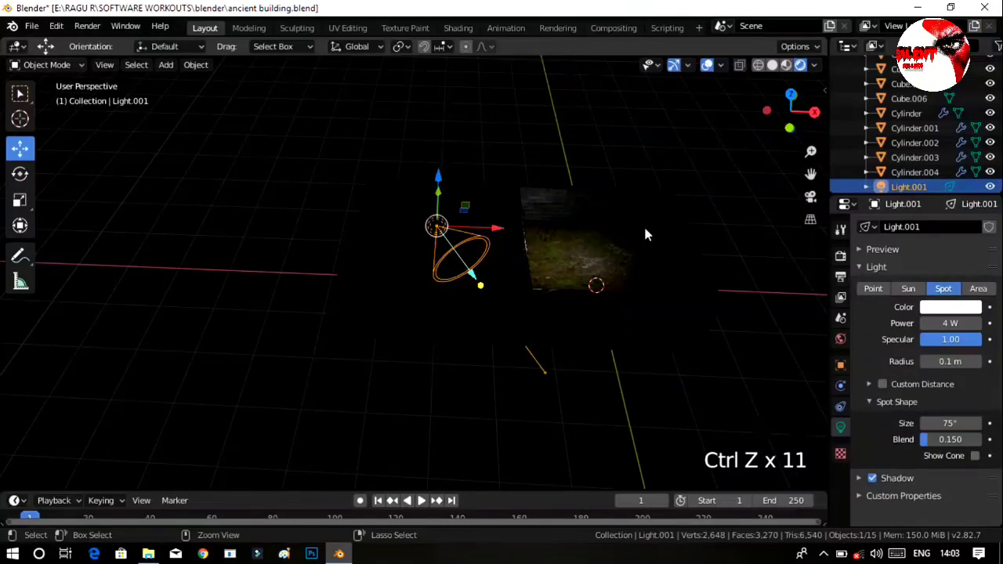
pyautogui.hotkey('ctrl', 'z')
pyautogui.hotkey('ctrl', 'z')
pyautogui.hotkey('ctrl', 'z')
pyautogui.hotkey('ctrl', 'z')
pyautogui.hotkey('ctrl', 'z')
pyautogui.hotkey('ctrl', 'z')
pyautogui.hotkey('ctrl', 'z')
pyautogui.hotkey('ctrl', 'z')
pyautogui.hotkey('ctrl', 'z')
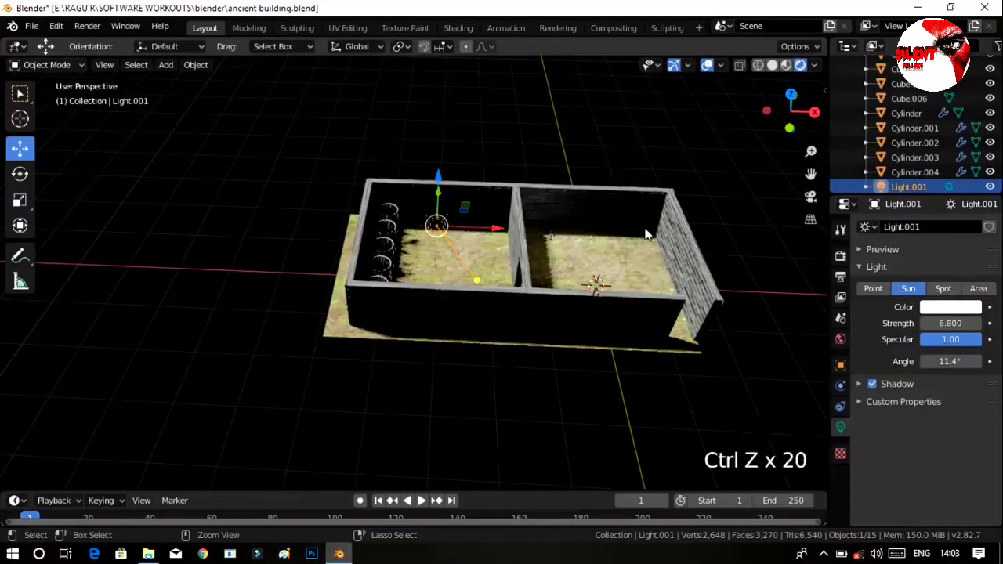
pyautogui.hotkey('ctrl', 'z')
pyautogui.hotkey('ctrl', 'z')
pyautogui.hotkey('ctrl', 'z')
pyautogui.hotkey('ctrl', 'z')
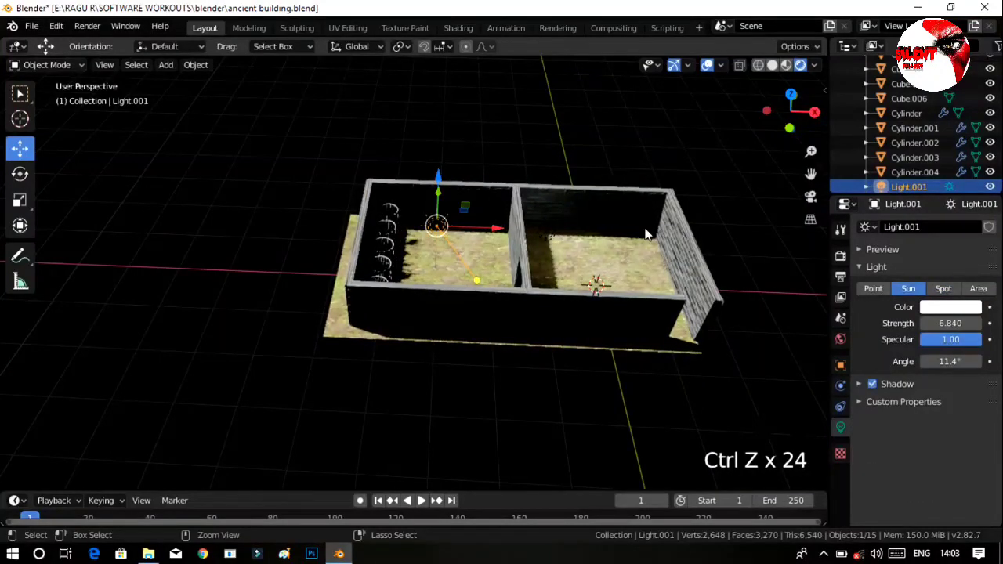
pyautogui.hotkey('ctrl', 'z')
pyautogui.hotkey('ctrl', 'z')
pyautogui.hotkey('ctrl', 'z')
pyautogui.hotkey('ctrl', 'z')
pyautogui.hotkey('ctrl', 'z')
pyautogui.hotkey('ctrl', 'z')
pyautogui.hotkey('ctrl', 'z')
pyautogui.hotkey('ctrl', 'z')
pyautogui.hotkey('ctrl', 'z')
pyautogui.hotkey('ctrl', 'z')
pyautogui.hotkey('ctrl', 'z')
pyautogui.hotkey('ctrl', 'z')
pyautogui.hotkey('ctrl', 'z')
pyautogui.hotkey('ctrl', 'z')
pyautogui.hotkey('ctrl', 'z')
pyautogui.hotkey('ctrl', 'z')
pyautogui.hotkey('ctrl', 'z')
pyautogui.hotkey('ctrl', 'z')
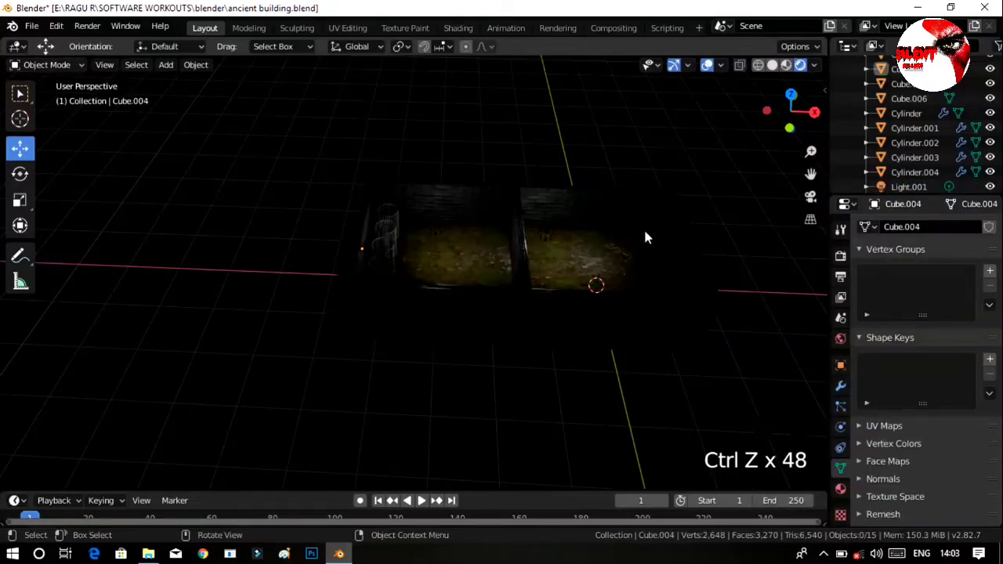
pyautogui.moveTo(788, 331); pyautogui.dragTo(570, 400, button='middle')
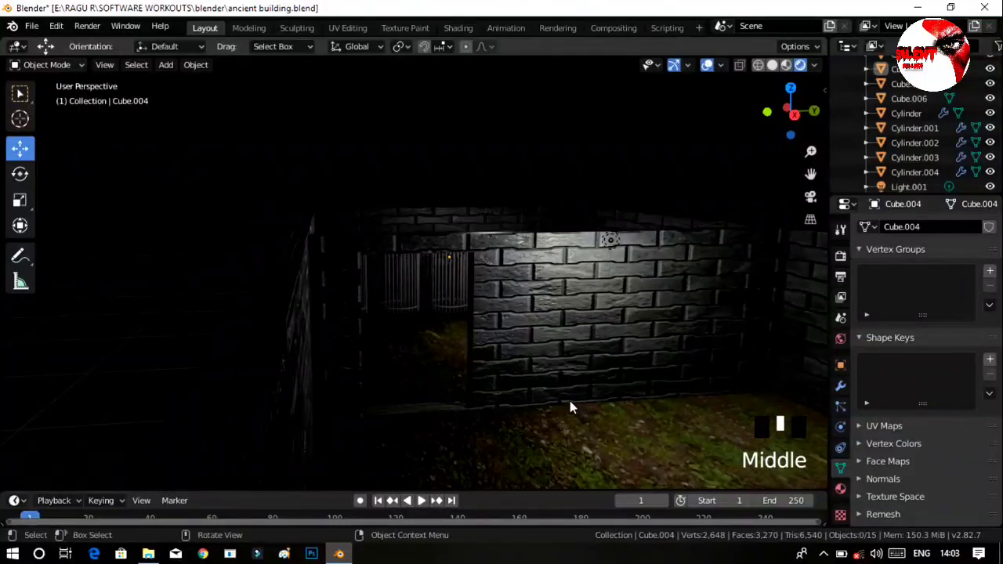